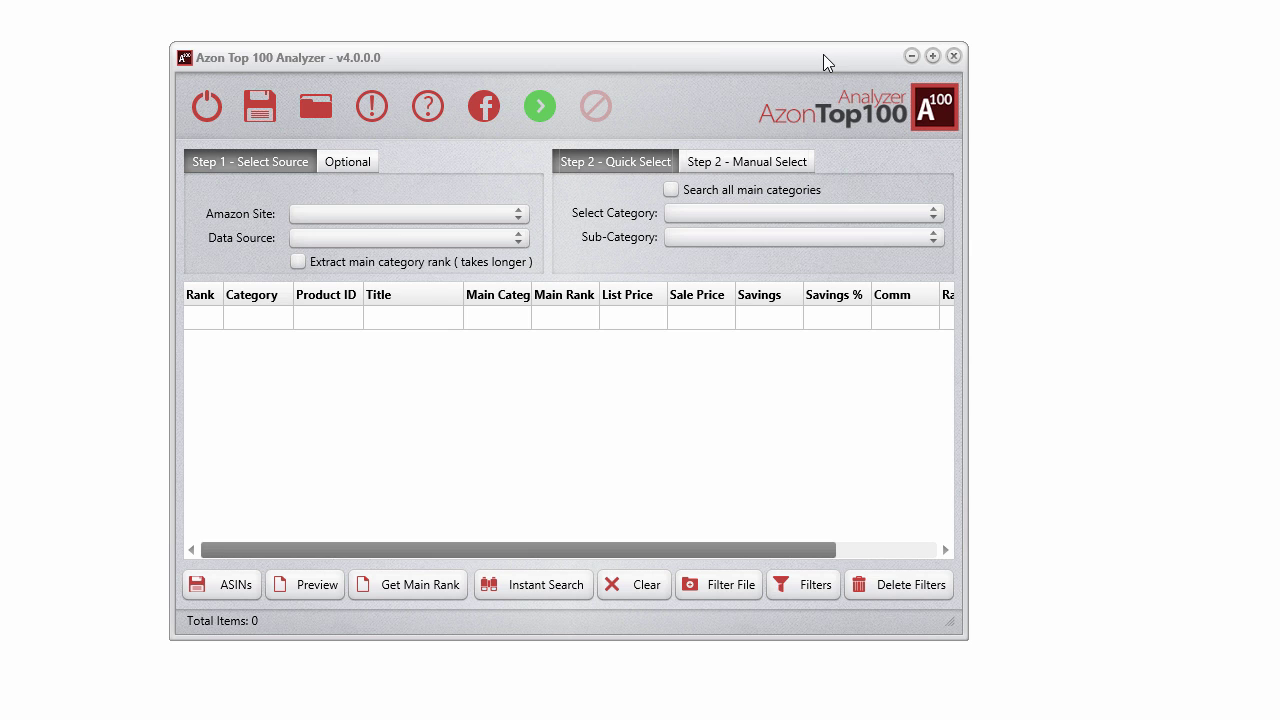
# Step: Move the analyzer window up-left and enlarge it until the Rating and Reviews columns show
pyautogui.moveTo(823, 54); pyautogui.dragTo(609, 21)
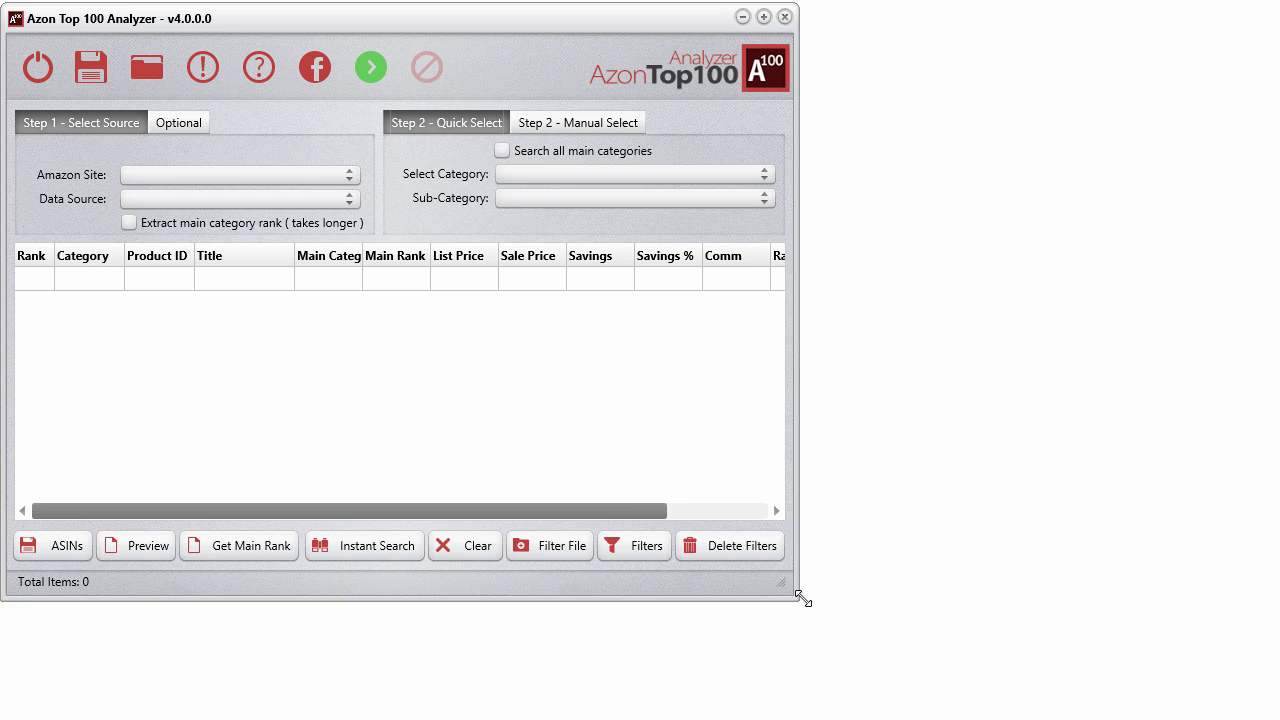
pyautogui.moveTo(793, 592)
pyautogui.mouseDown()
pyautogui.moveTo(1238, 692)
pyautogui.moveTo(1276, 716)
pyautogui.mouseUp()
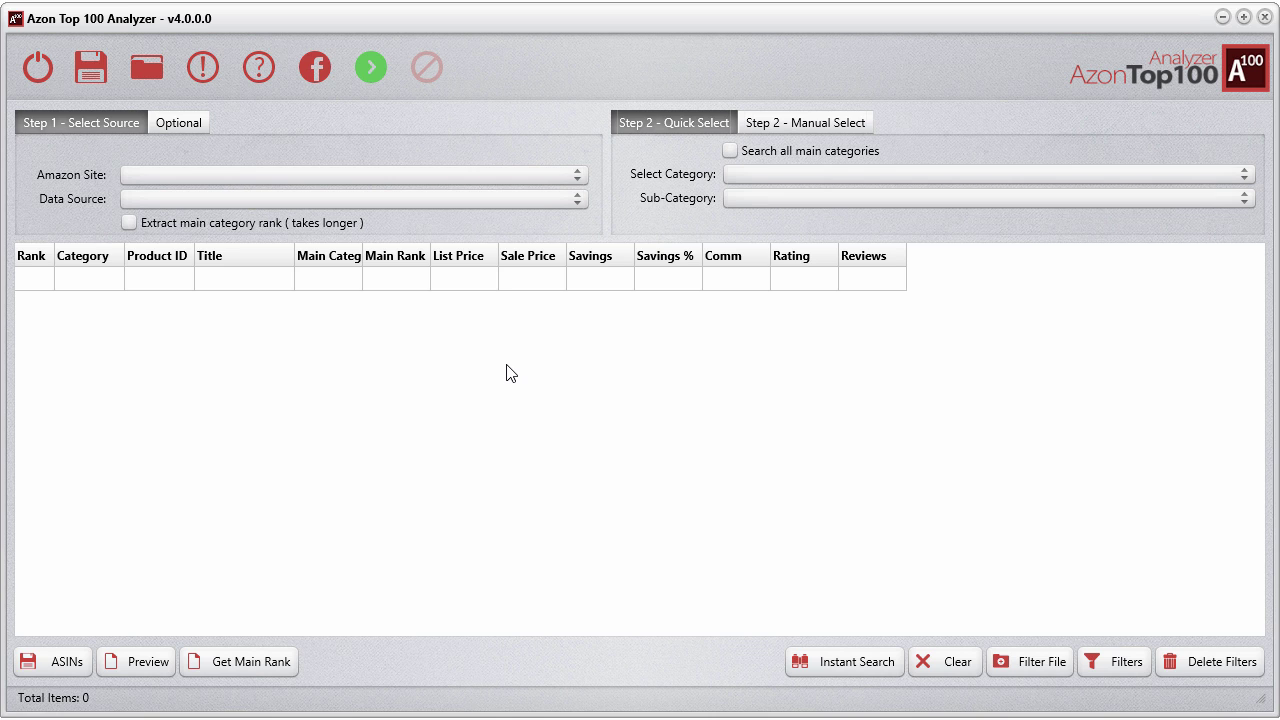
# Step: Set Amazon Site to amazon.com and Data Source to Best Sellers
pyautogui.click(563, 176)
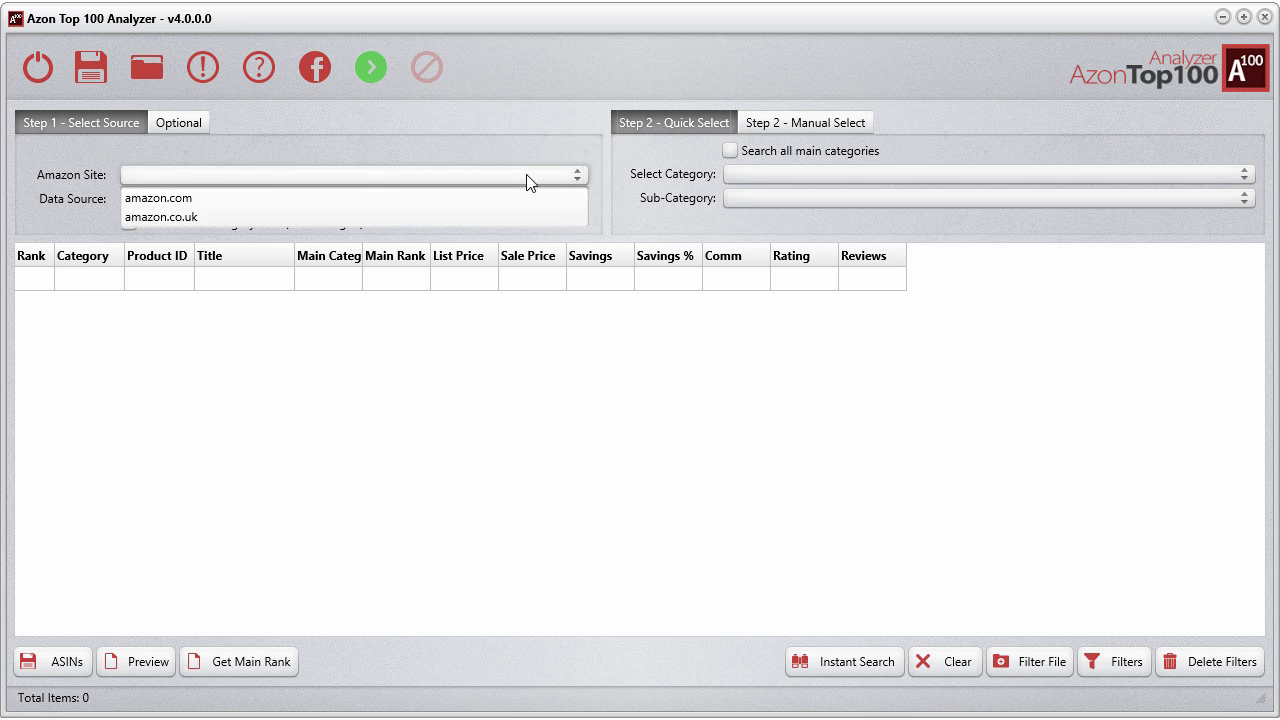
pyautogui.click(178, 200)
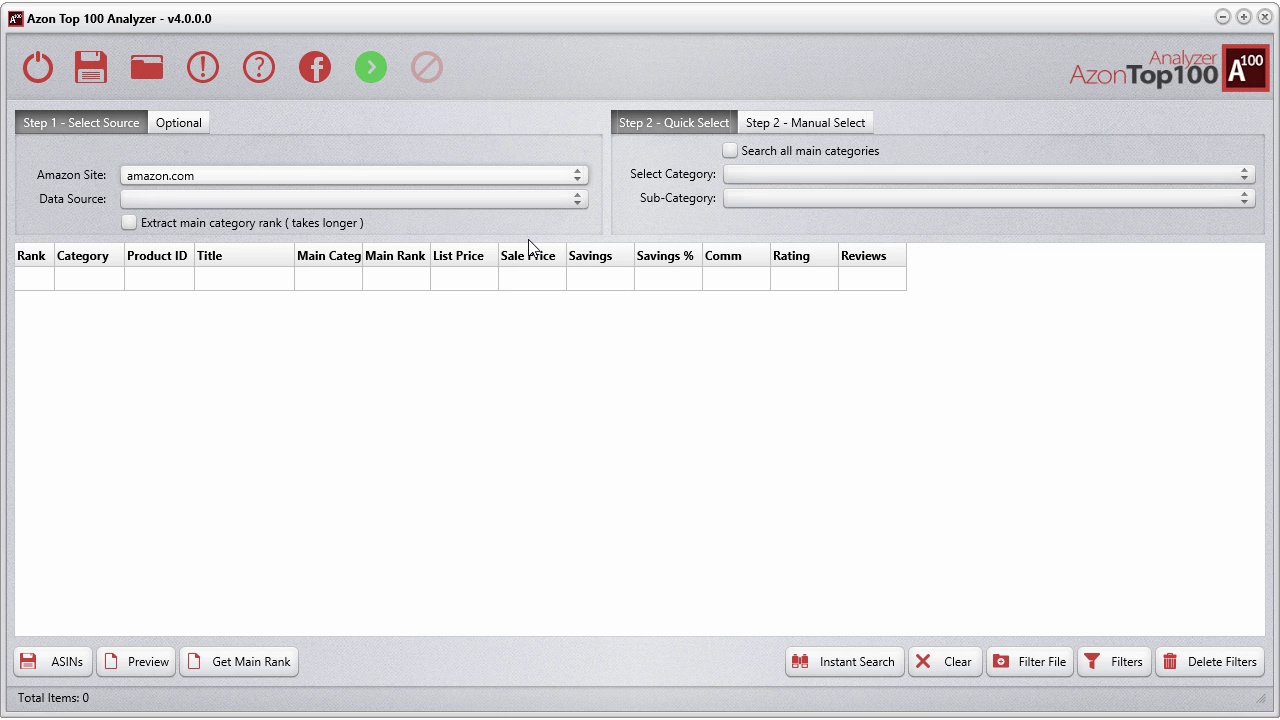
pyautogui.click(521, 199)
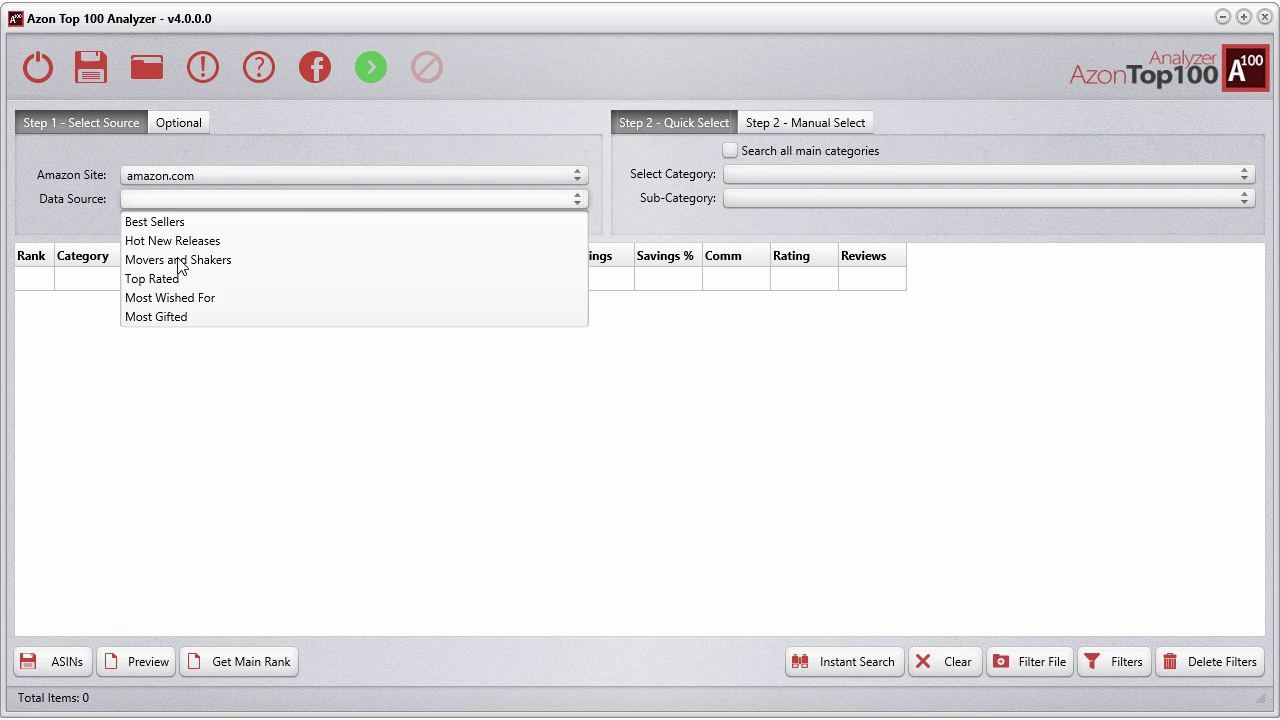
pyautogui.click(201, 223)
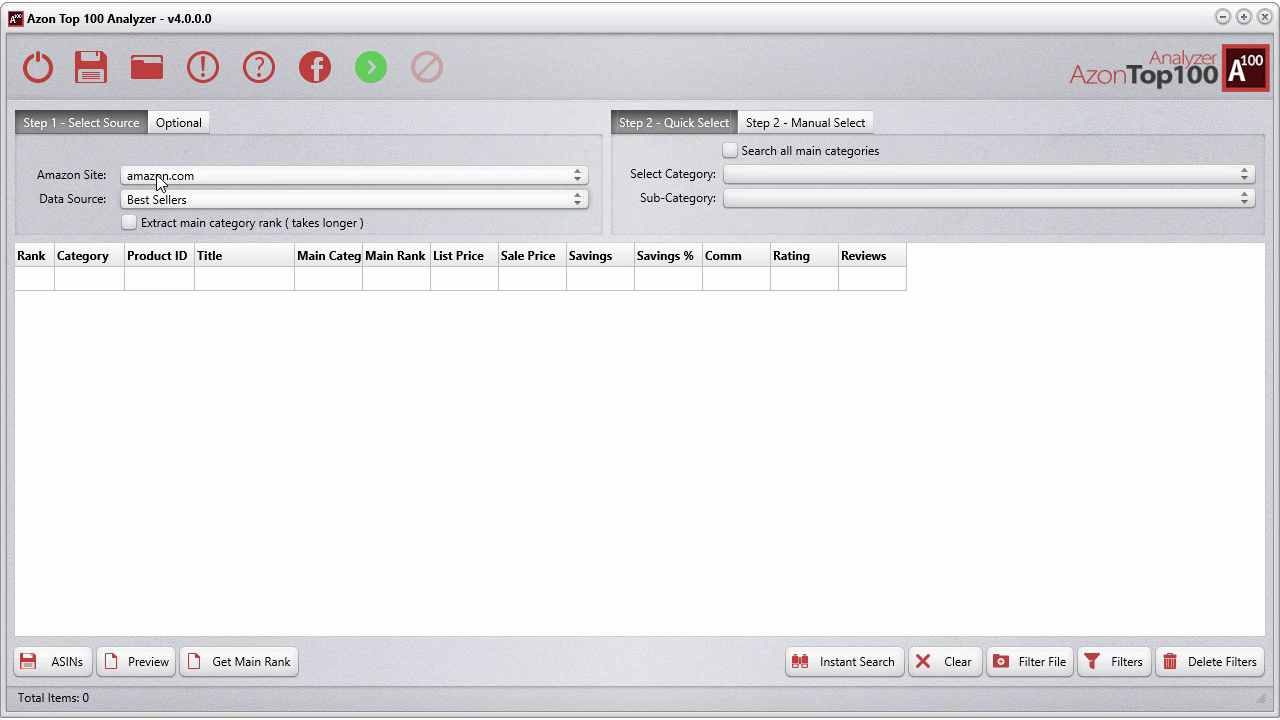
pyautogui.click(181, 201)
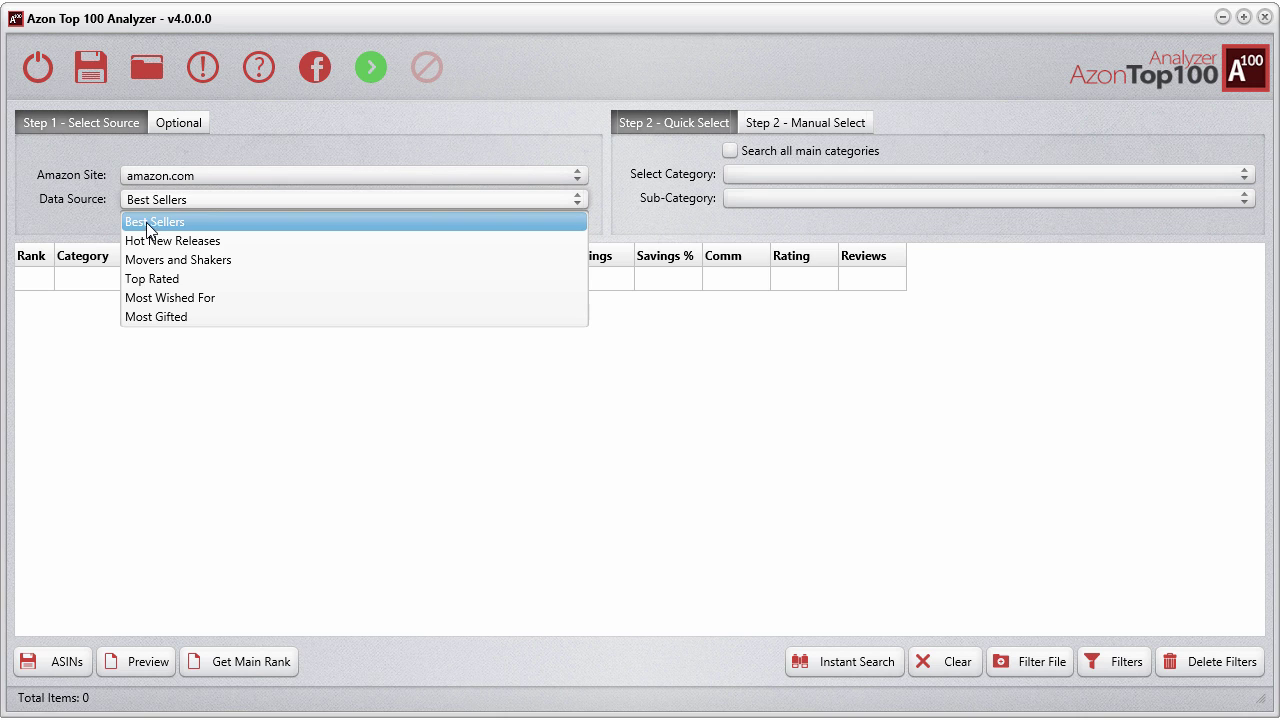
pyautogui.click(179, 221)
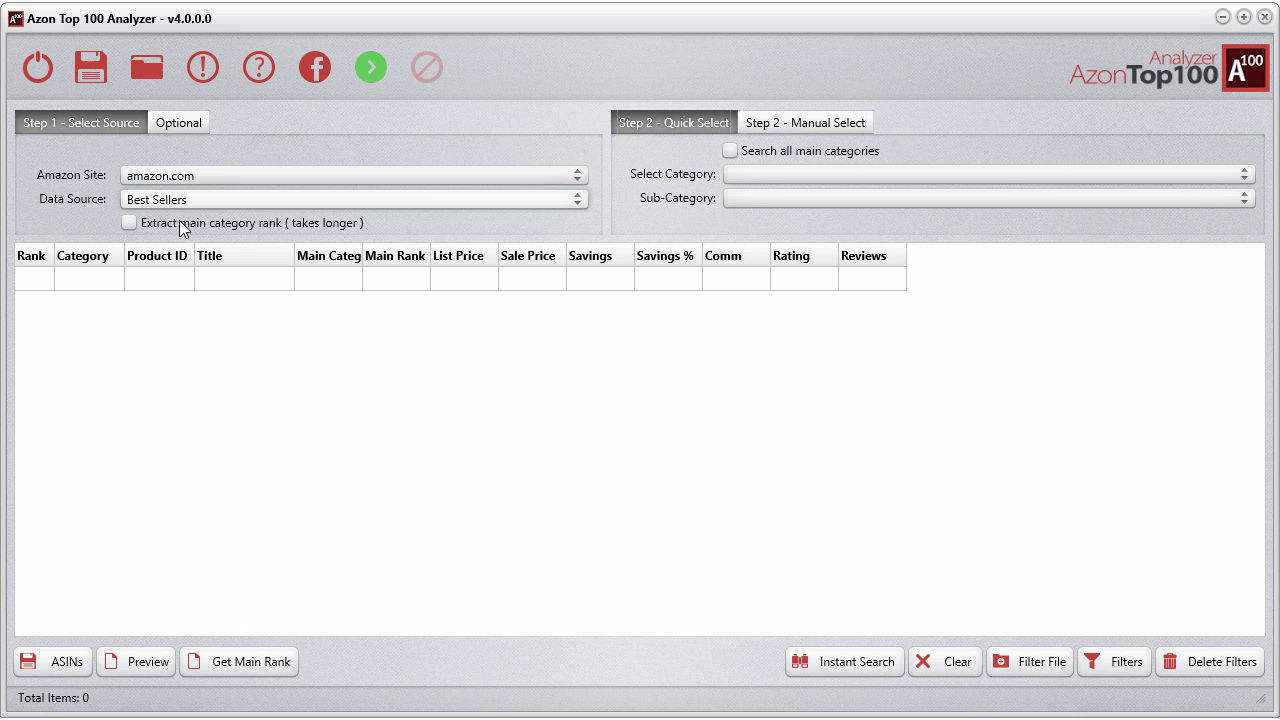
# Step: Choose Beauty as the category and leave the sub-category empty
pyautogui.click(761, 176)
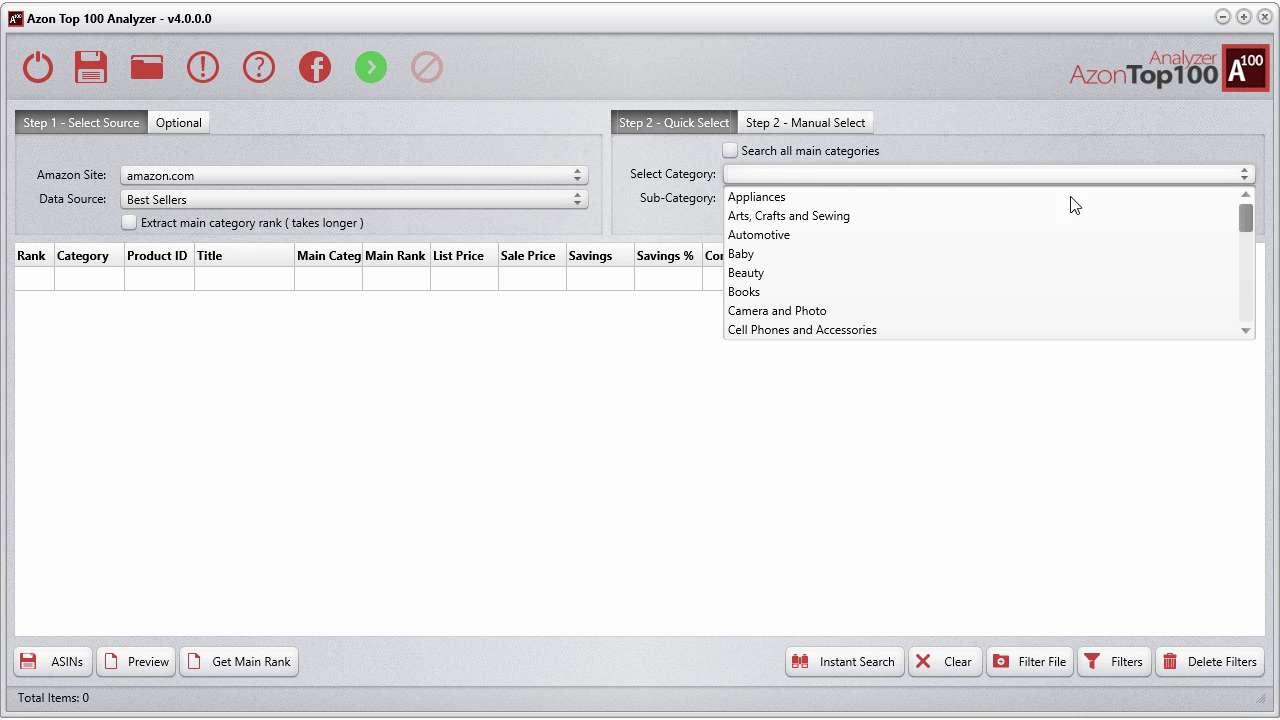
pyautogui.moveTo(1247, 224)
pyautogui.mouseDown()
pyautogui.moveTo(1250, 243)
pyautogui.moveTo(1248, 220)
pyautogui.mouseUp()
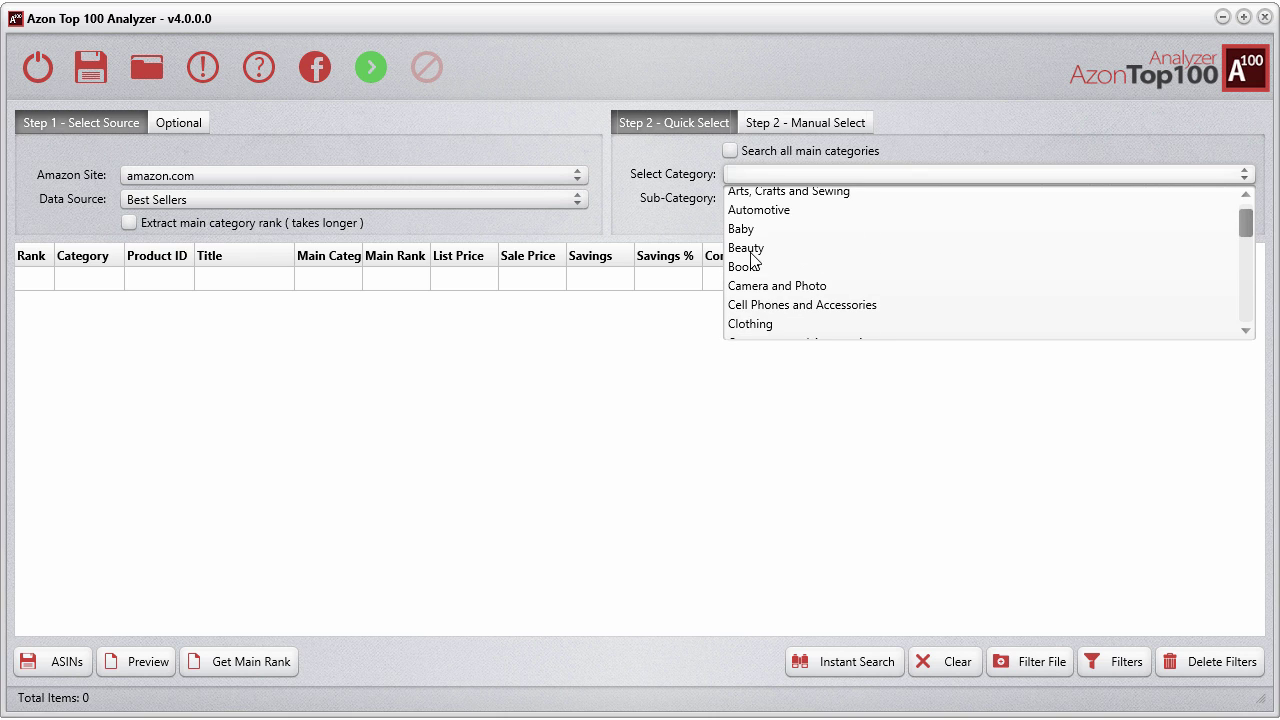
pyautogui.click(748, 254)
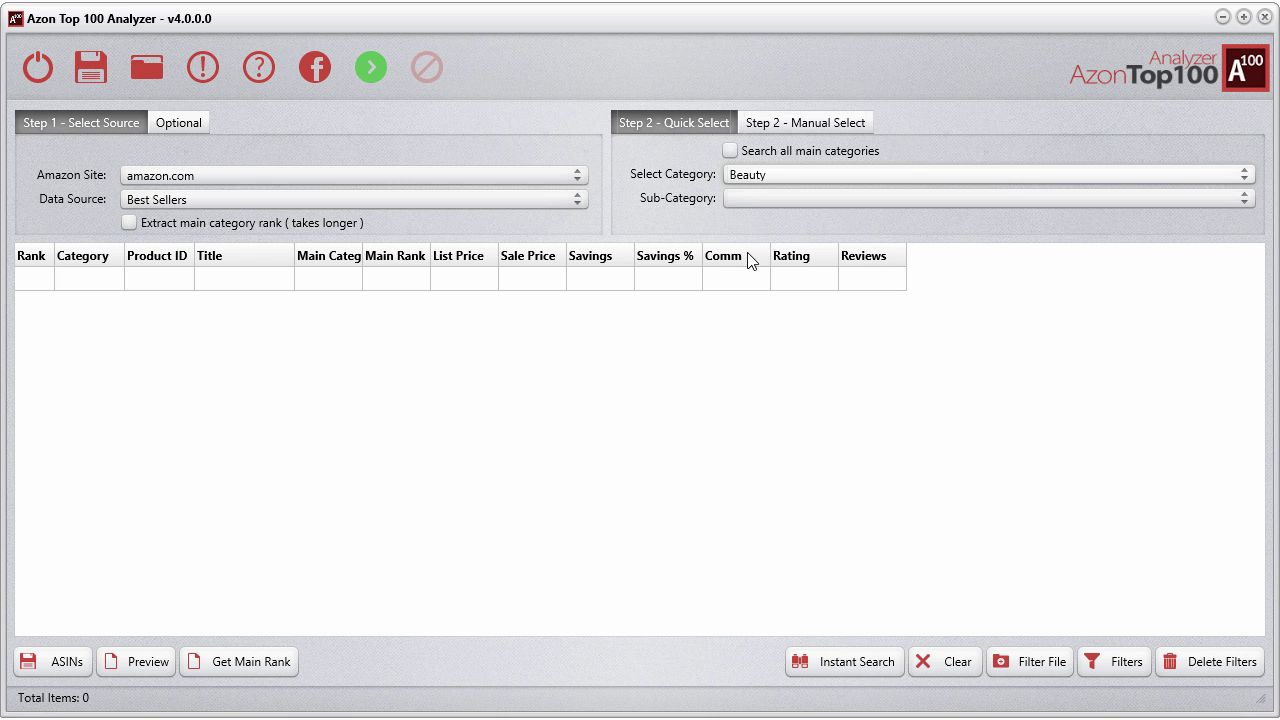
pyautogui.click(807, 196)
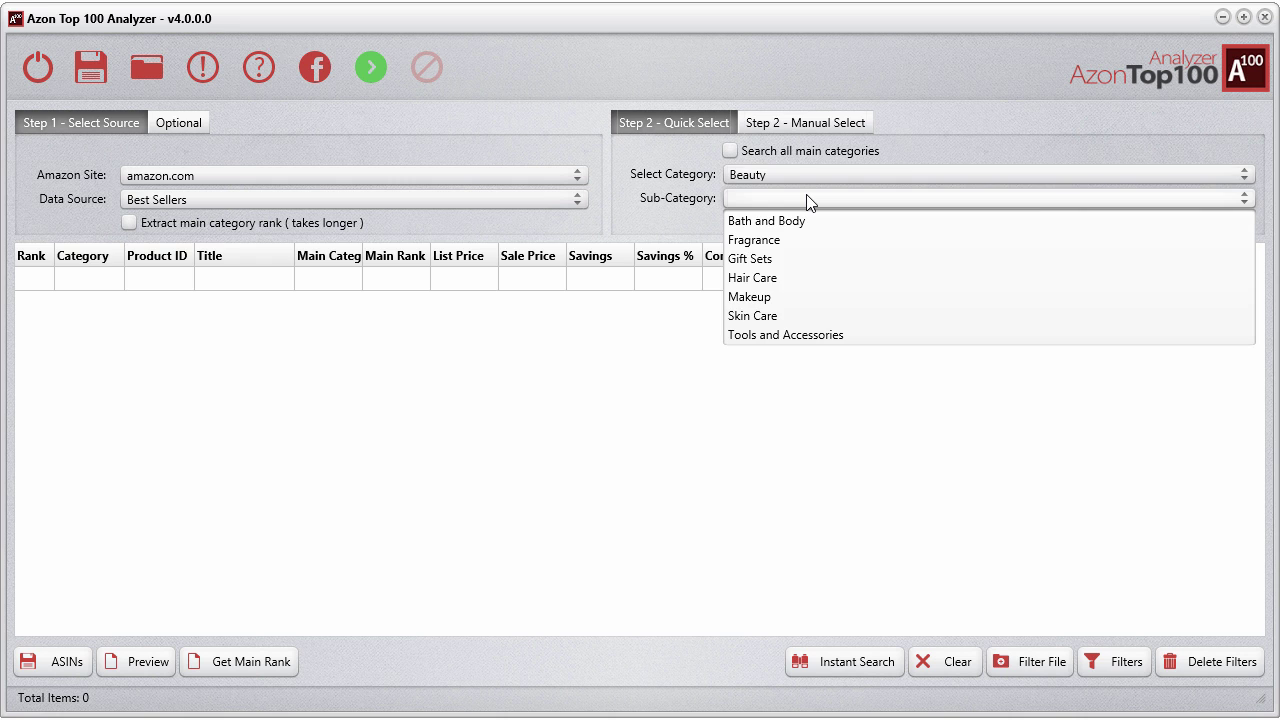
pyautogui.click(640, 198)
# Step: Fetch the 99 Beauty best sellers, then autofit Main Rank and Main Category to show 'not-extracted'
pyautogui.click(371, 77)
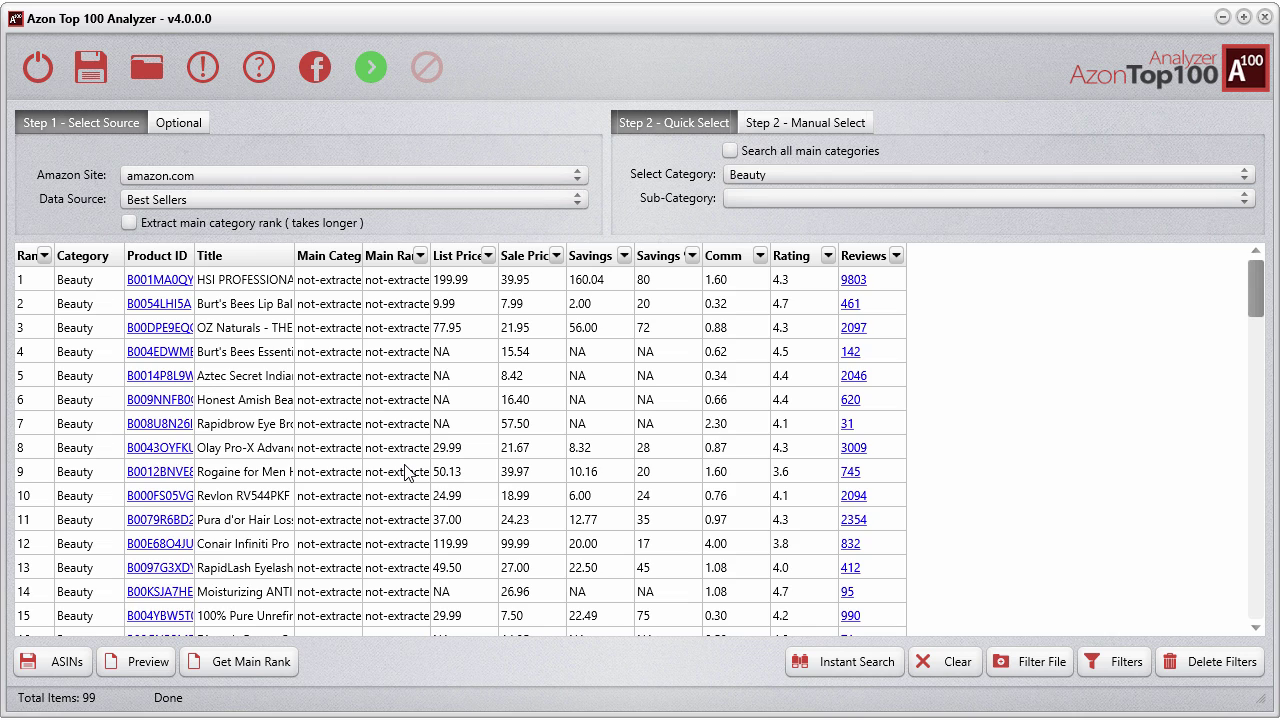
pyautogui.click(27, 284)
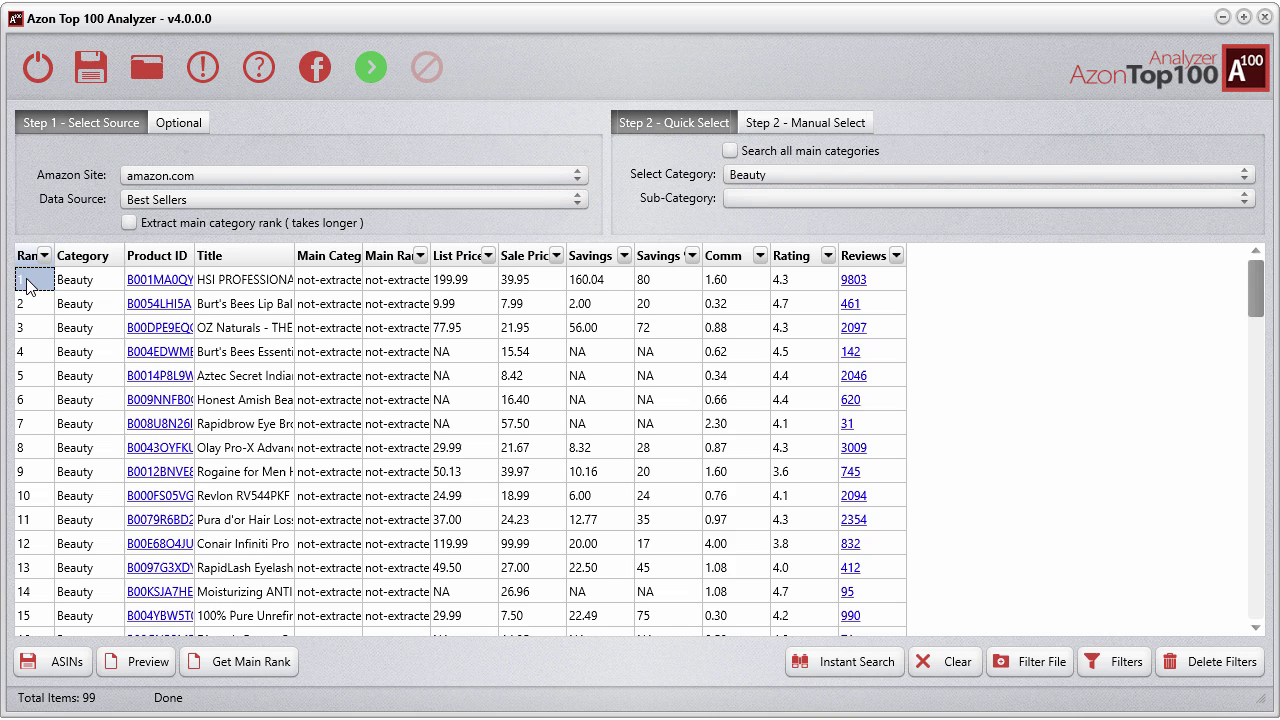
pyautogui.click(44, 350)
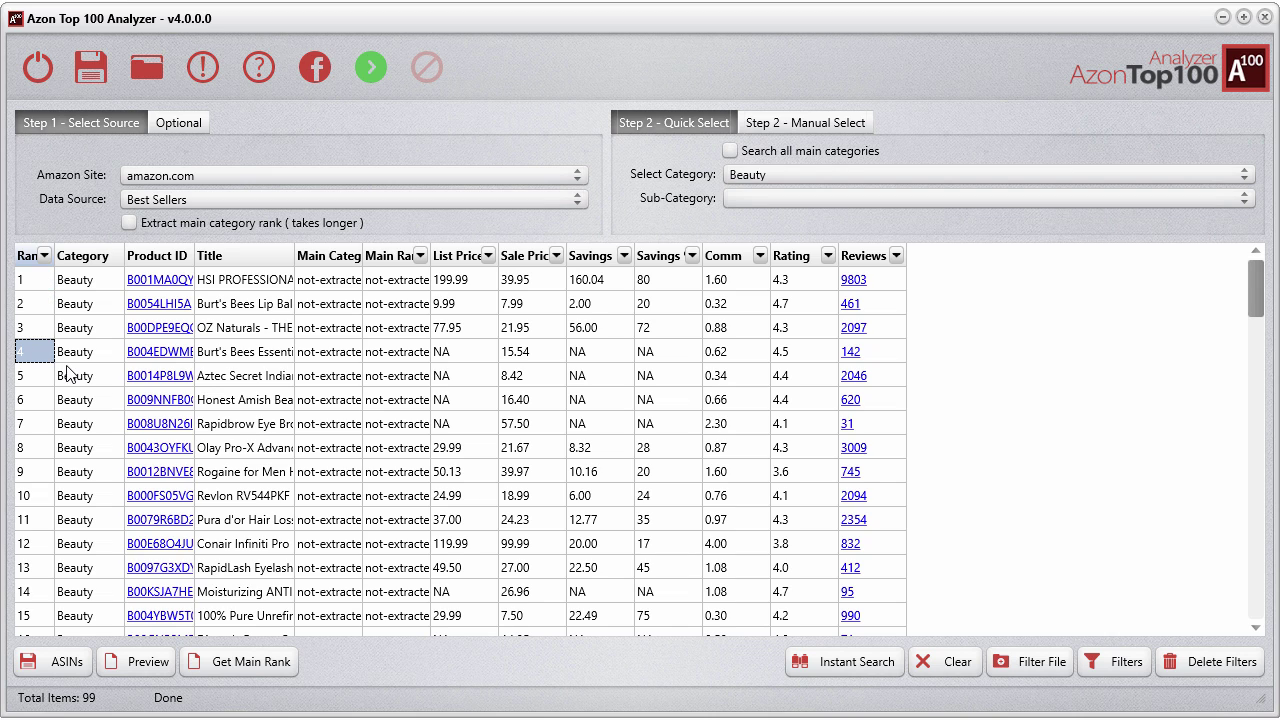
pyautogui.click(523, 451)
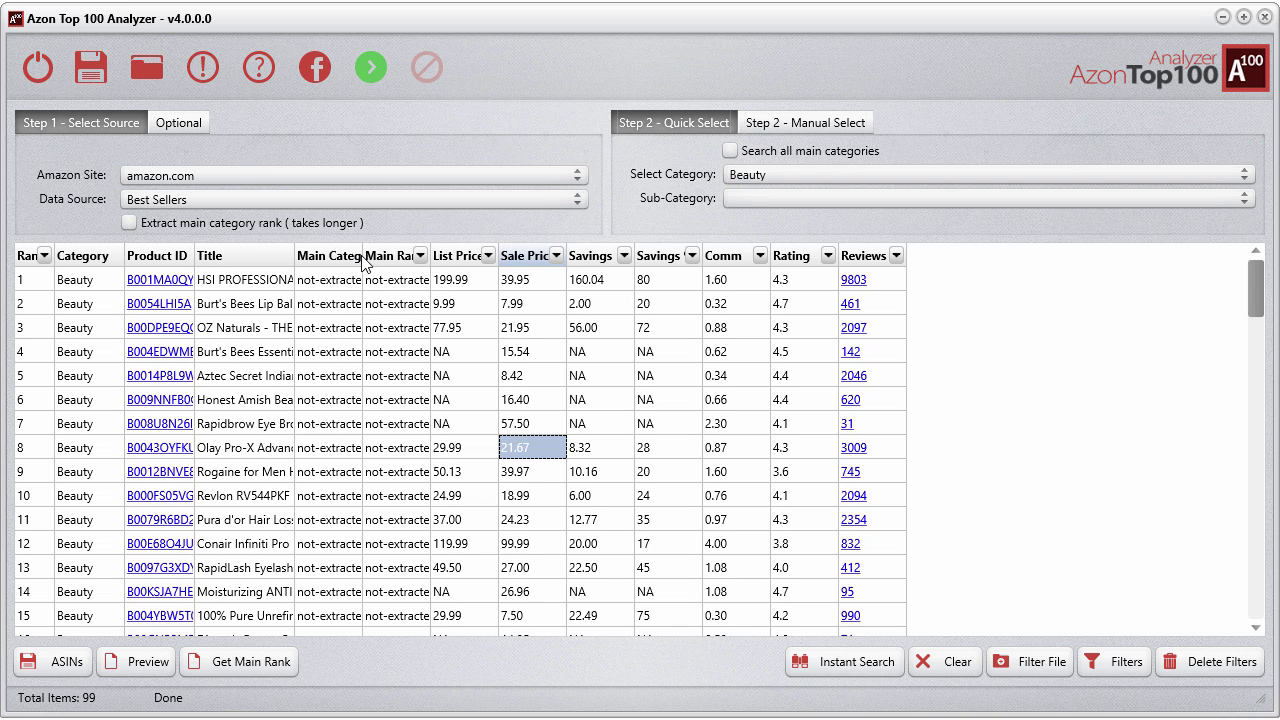
pyautogui.doubleClick(430, 256)
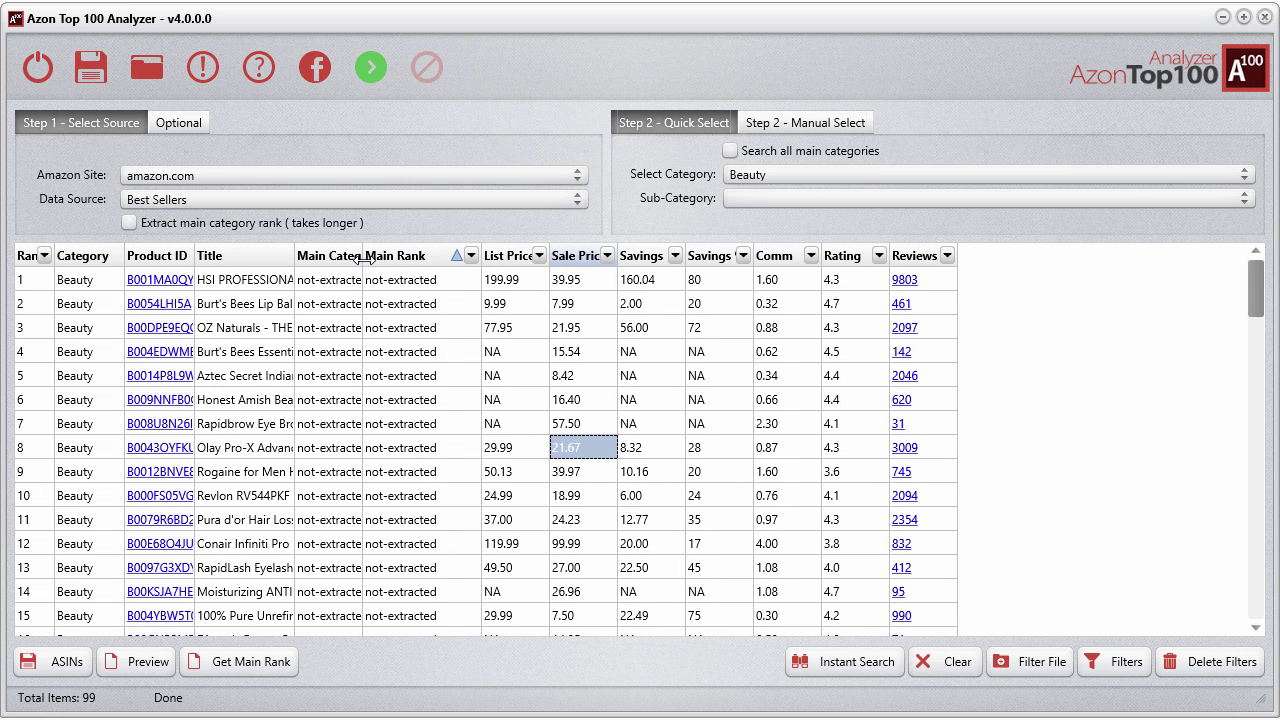
pyautogui.doubleClick(362, 256)
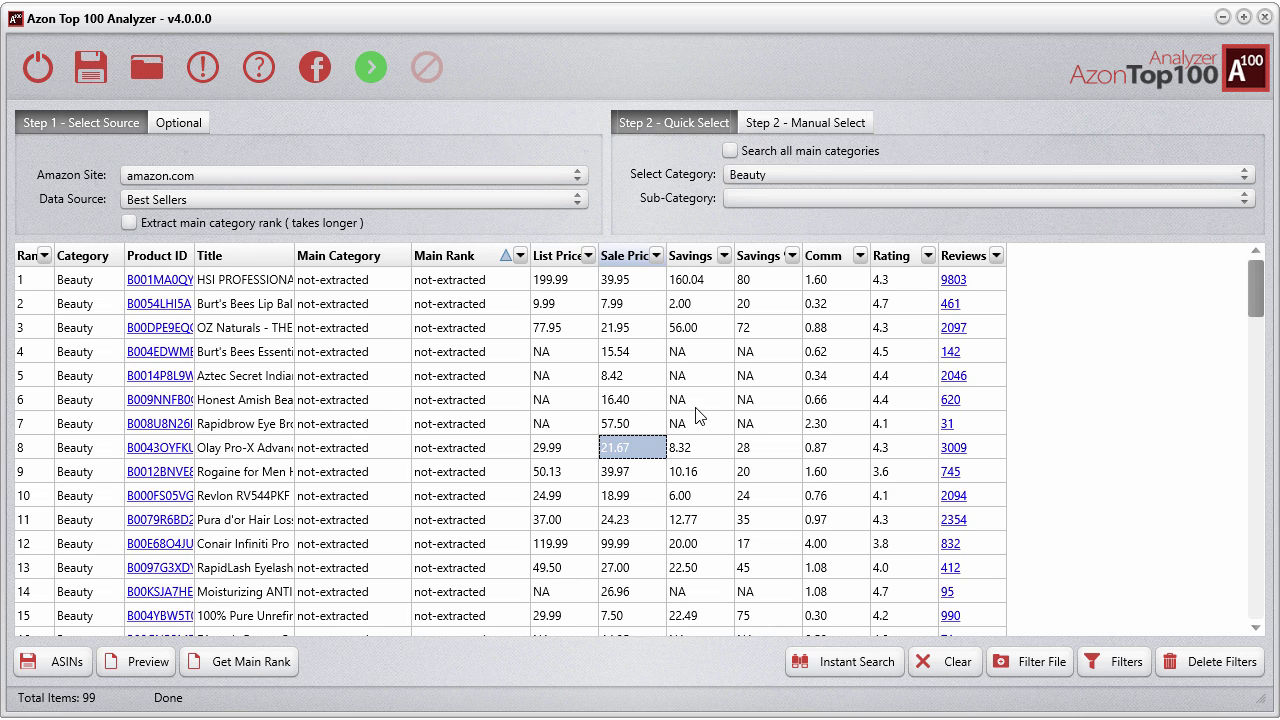
# Step: Run Get Main Rank and stop it once the first 11 Beauty products have ranks
pyautogui.click(247, 662)
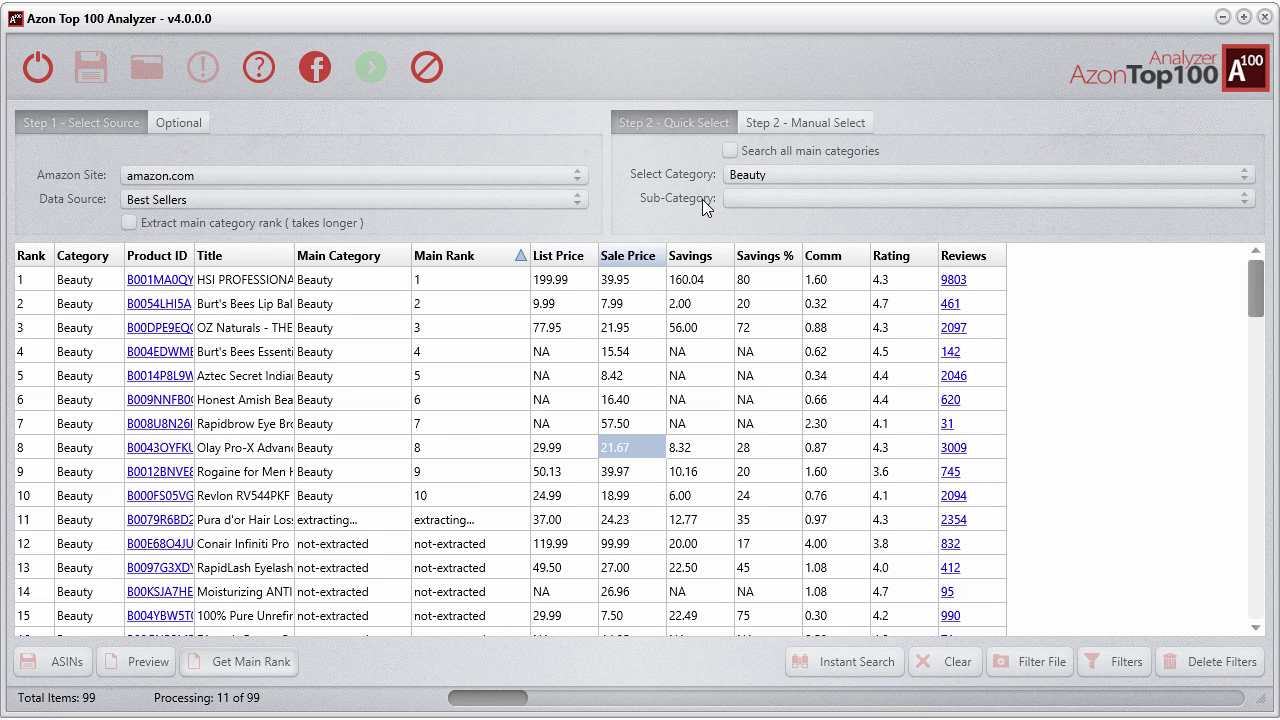
pyautogui.click(439, 64)
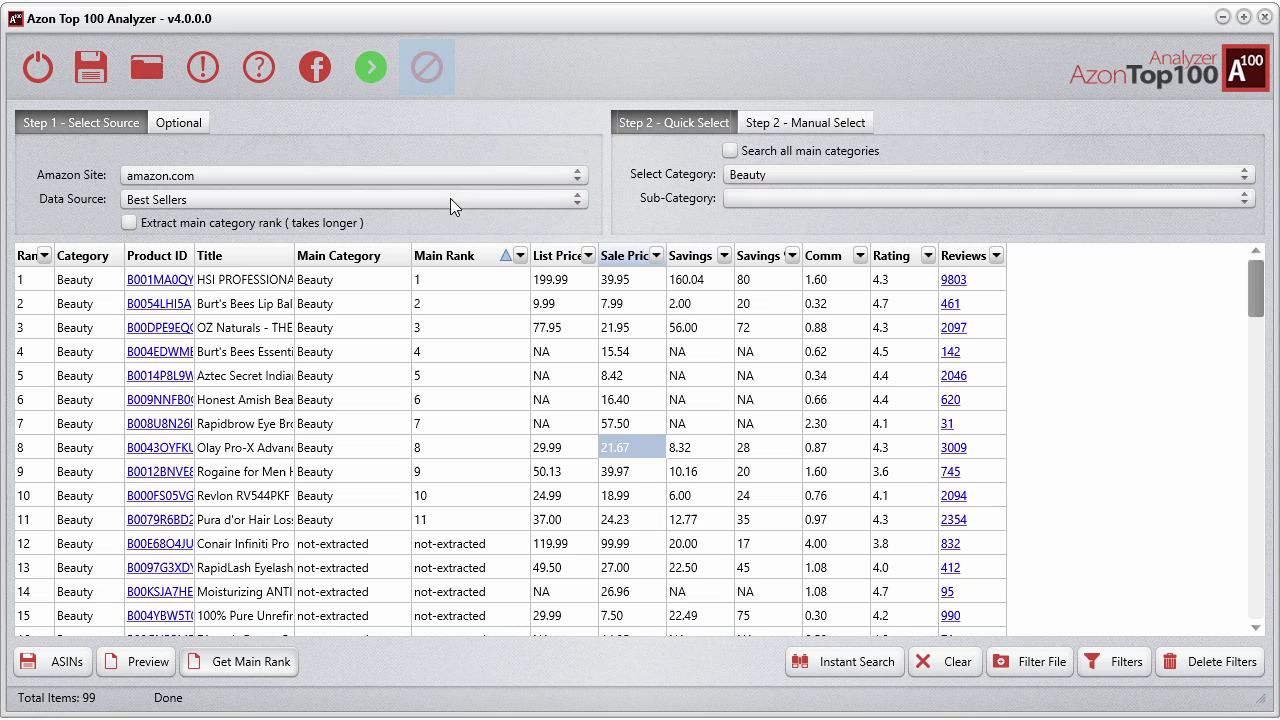
# Step: Clear all table data and set the category to Baby
pyautogui.click(955, 663)
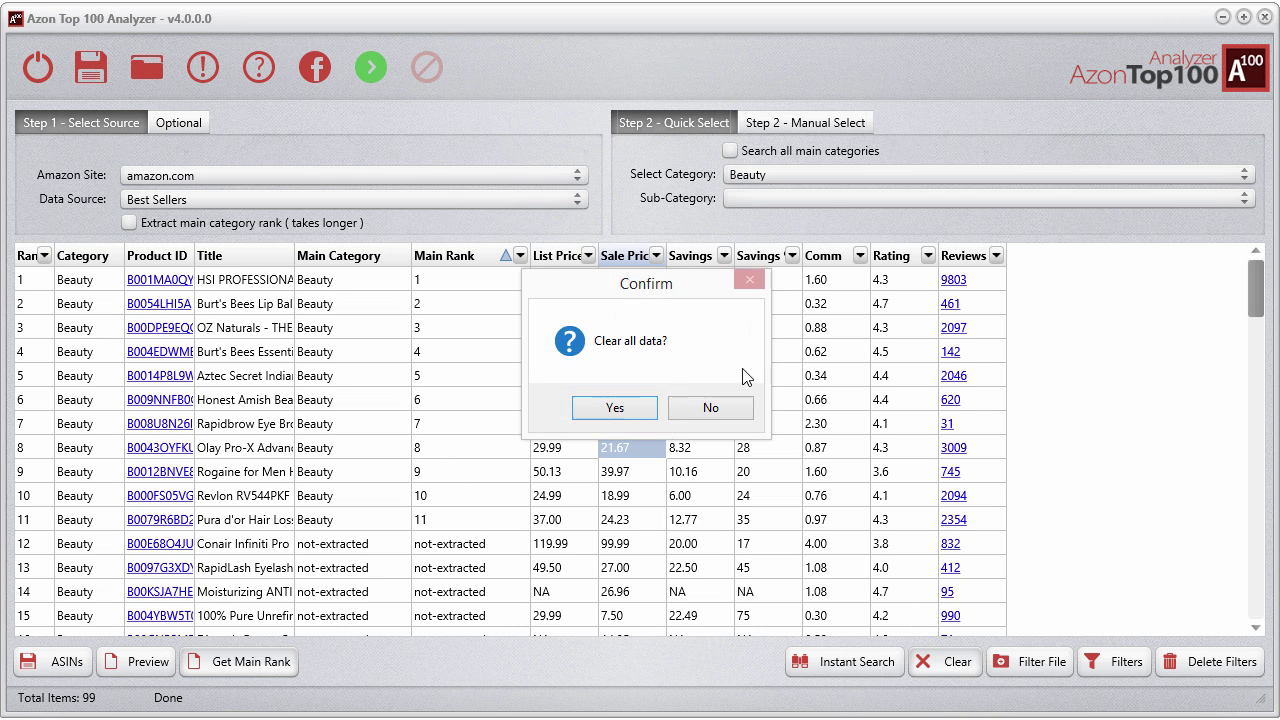
pyautogui.click(628, 410)
pyautogui.click(784, 186)
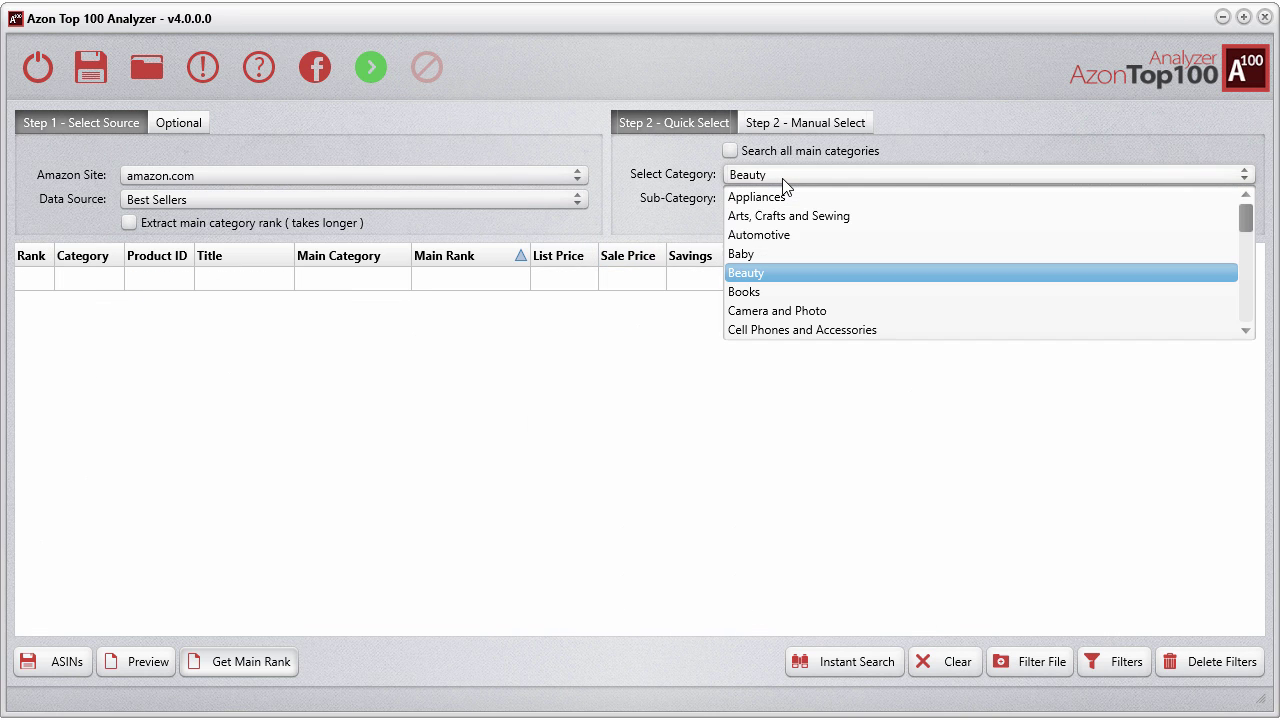
pyautogui.click(745, 254)
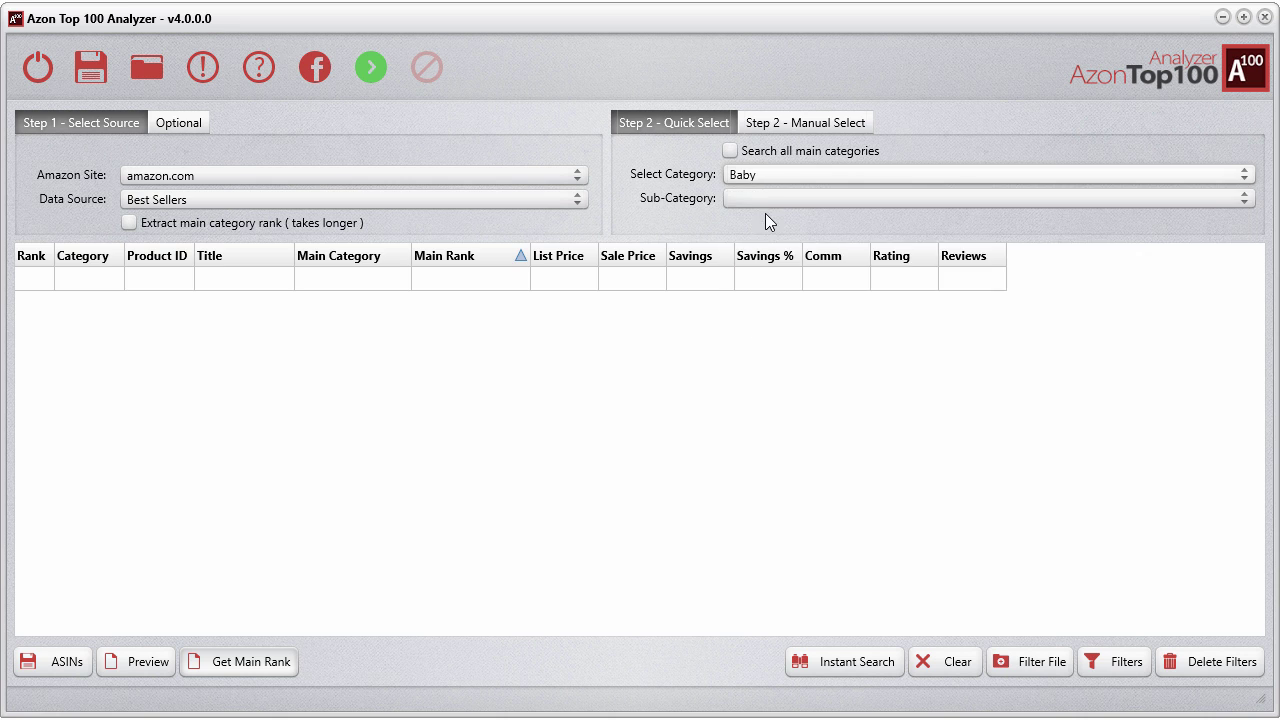
# Step: Choose the Potty Training sub-category and fetch its 100 best sellers
pyautogui.click(766, 195)
pyautogui.scroll(-1, 838, 290)
pyautogui.scroll(-1, 838, 290)
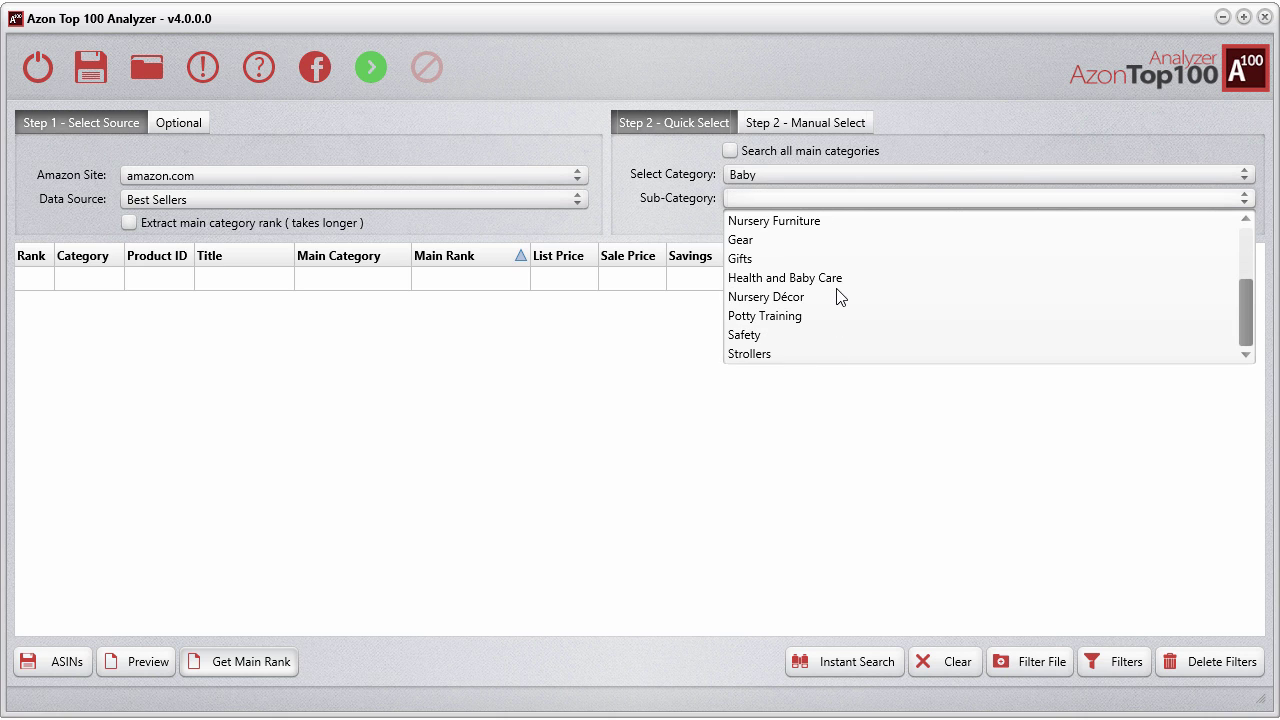
pyautogui.click(794, 316)
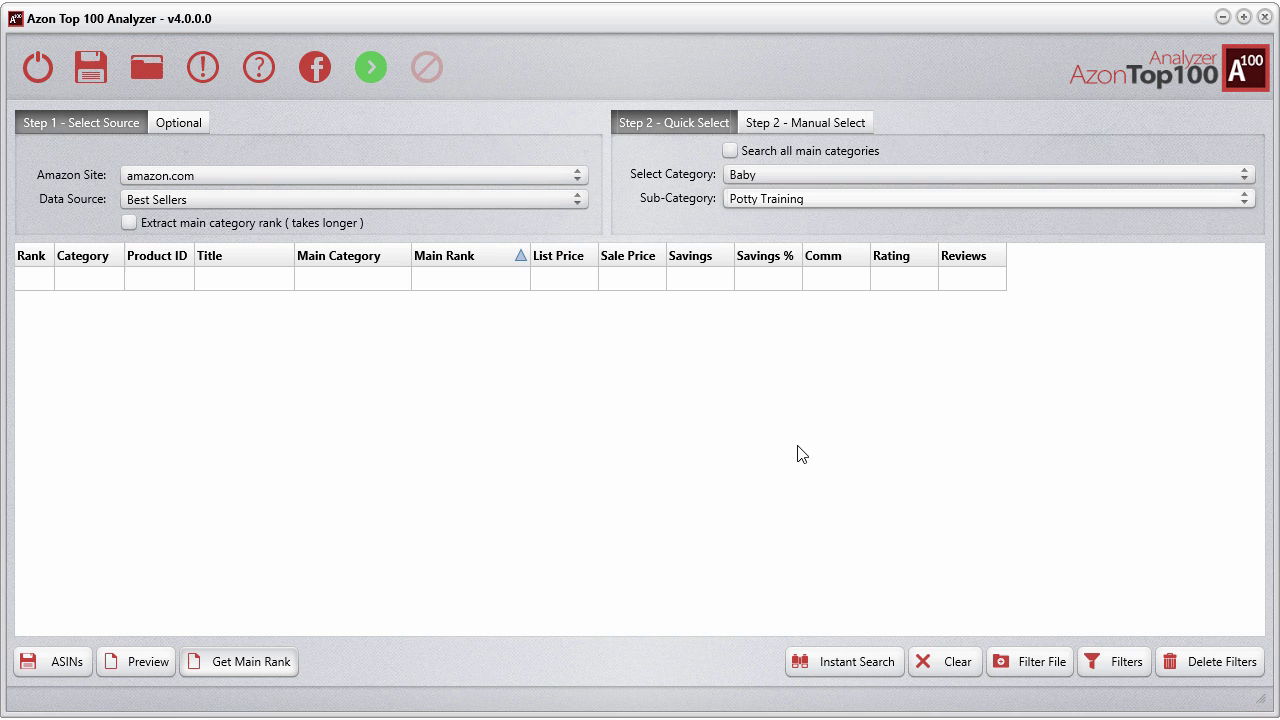
pyautogui.click(384, 87)
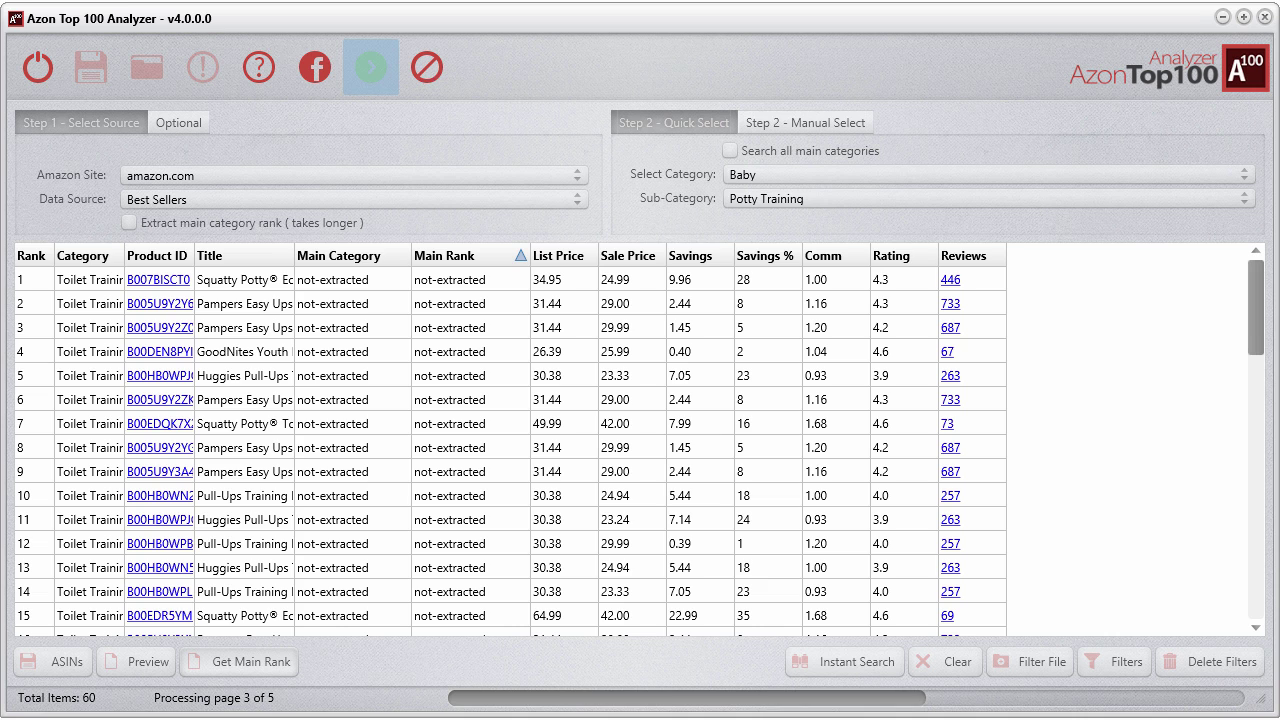
# Step: Sort the Potty Training results by Rank descending and run Get Main Rank
pyautogui.click(29, 256)
pyautogui.click(29, 256)
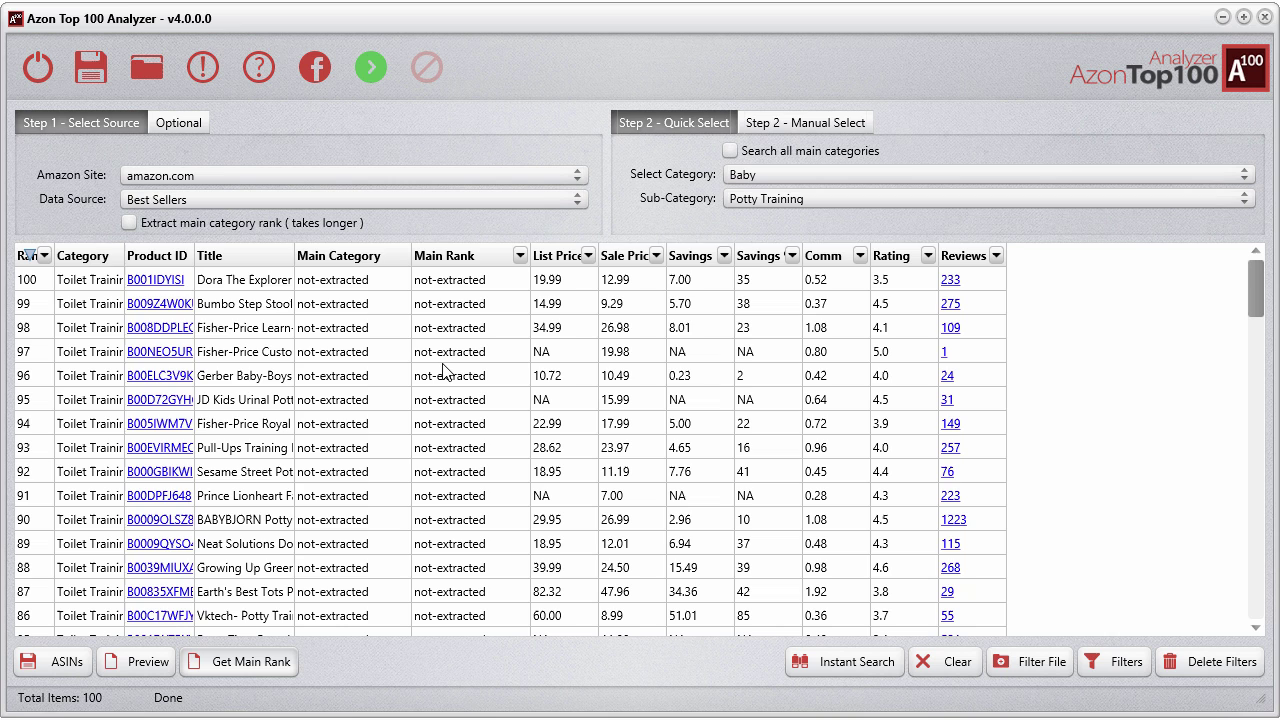
pyautogui.click(250, 660)
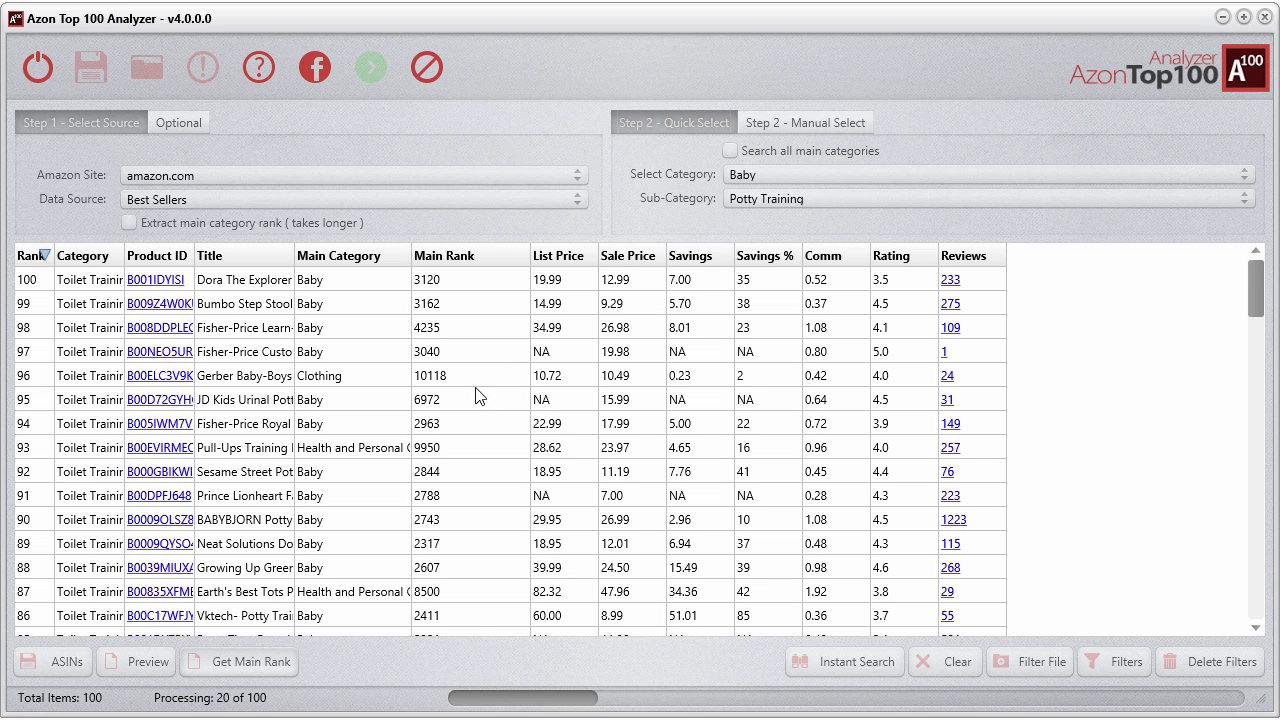
# Step: Check Main Rank values like 10118 and 2963, then stop extraction around 39 of 100
pyautogui.click(448, 379)
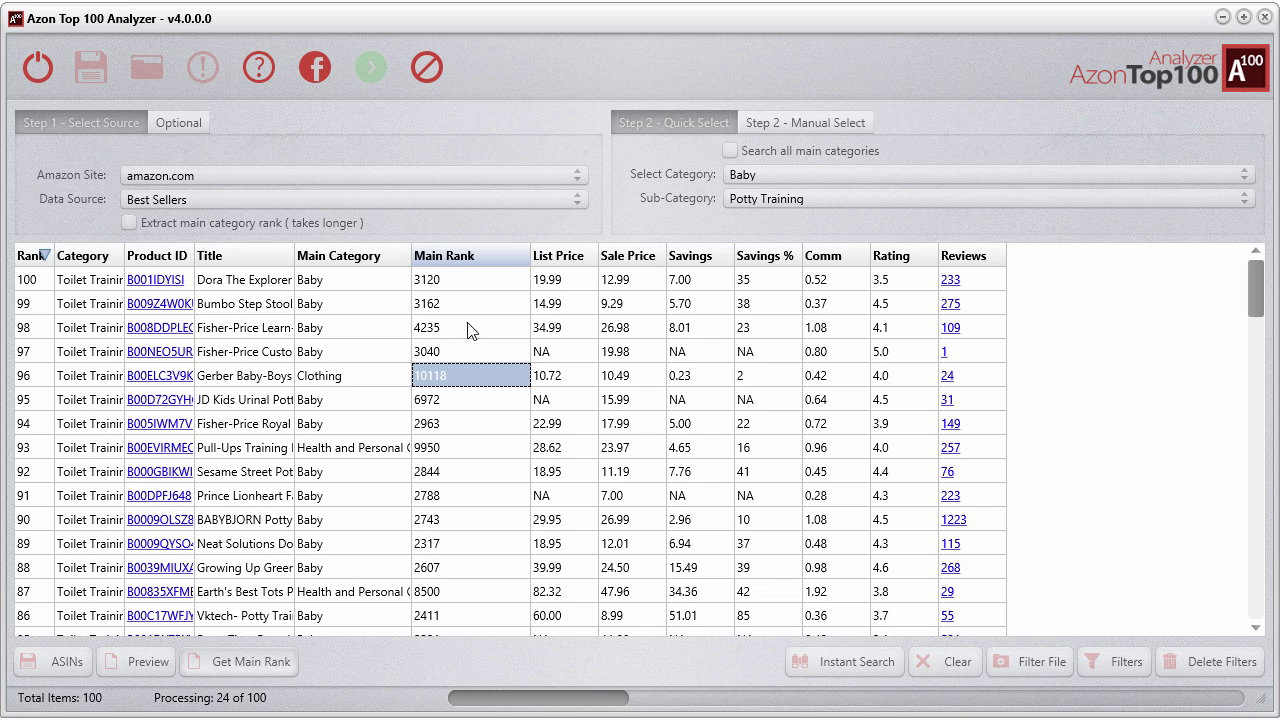
pyautogui.click(500, 423)
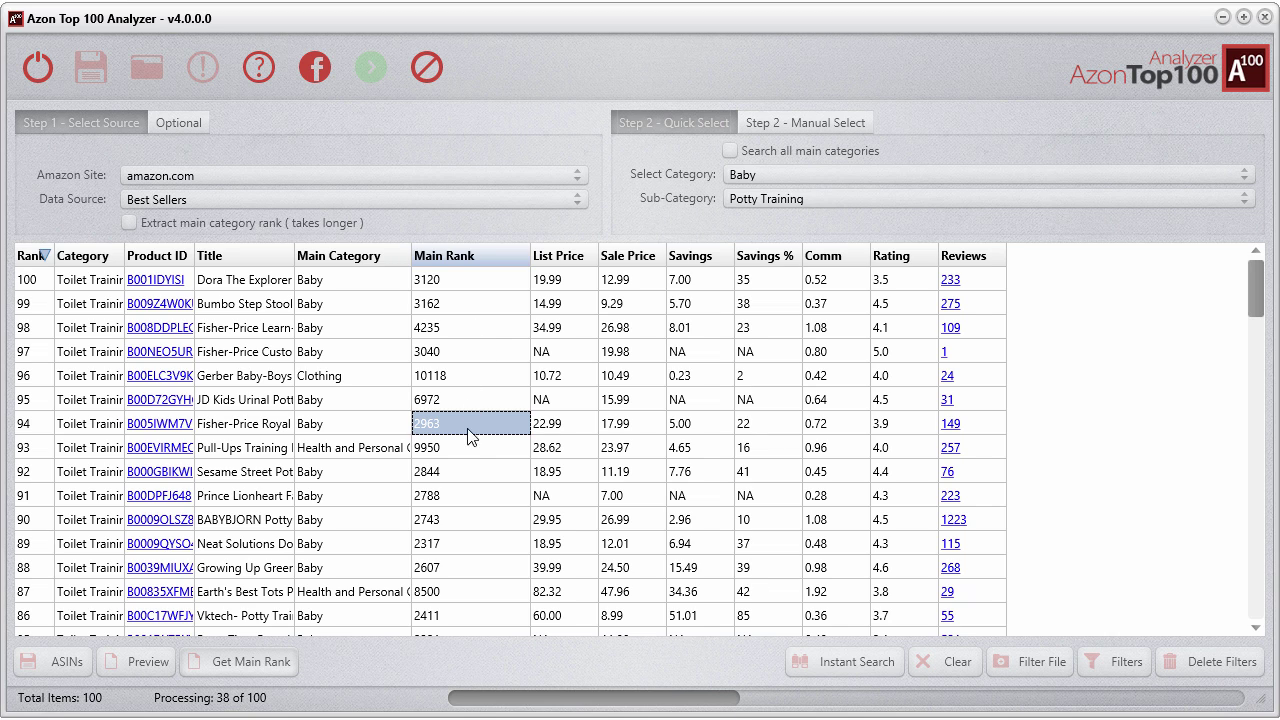
pyautogui.click(426, 66)
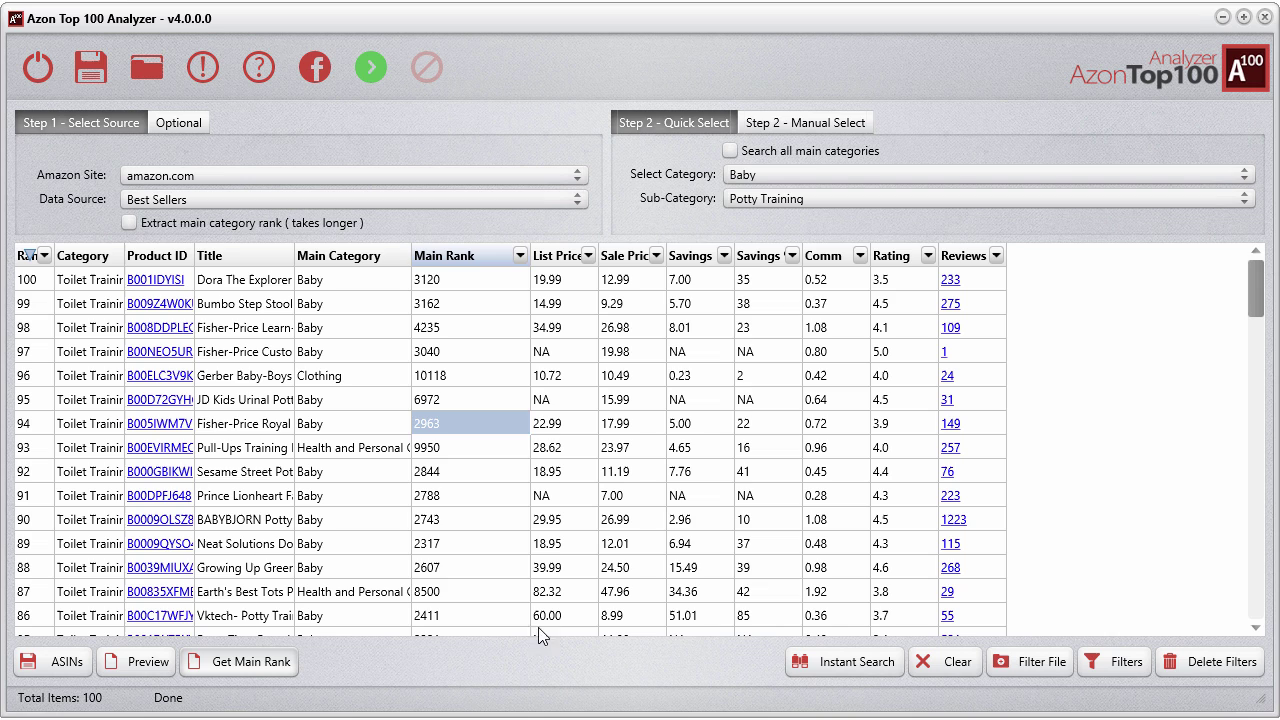
# Step: Instant-search titles for 'dora', then clear that search
pyautogui.click(877, 668)
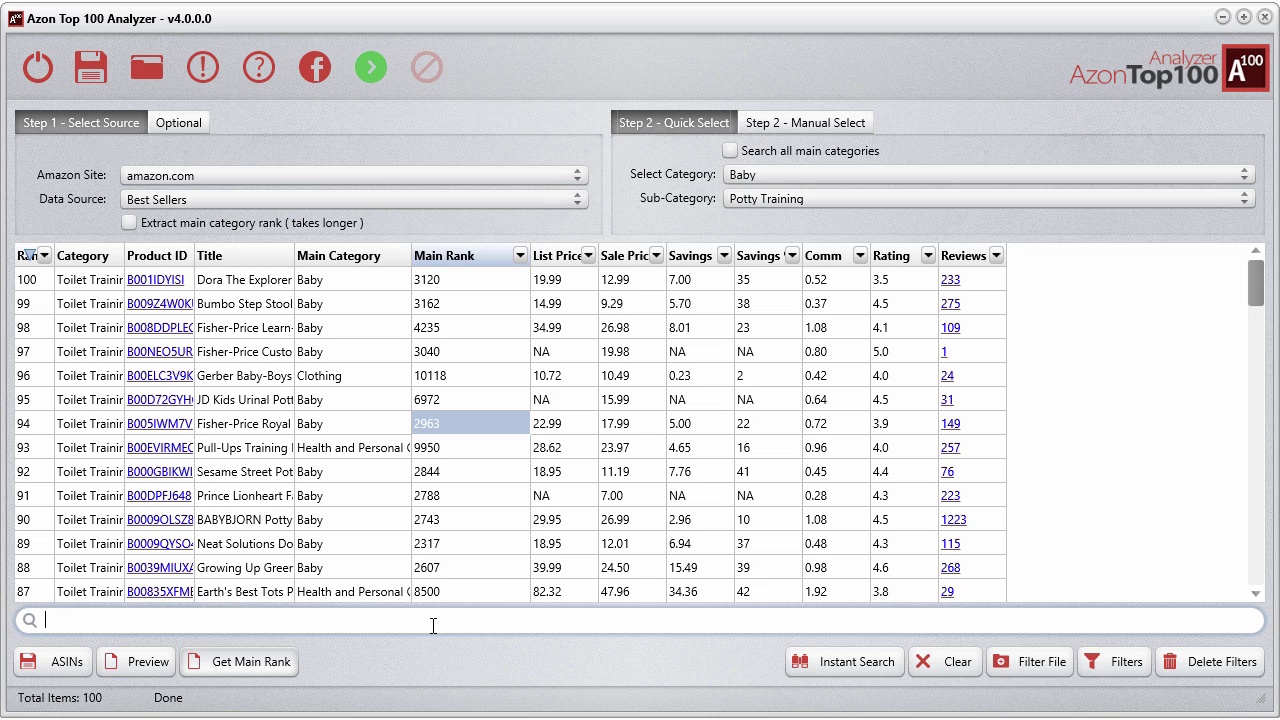
pyautogui.write('dora')
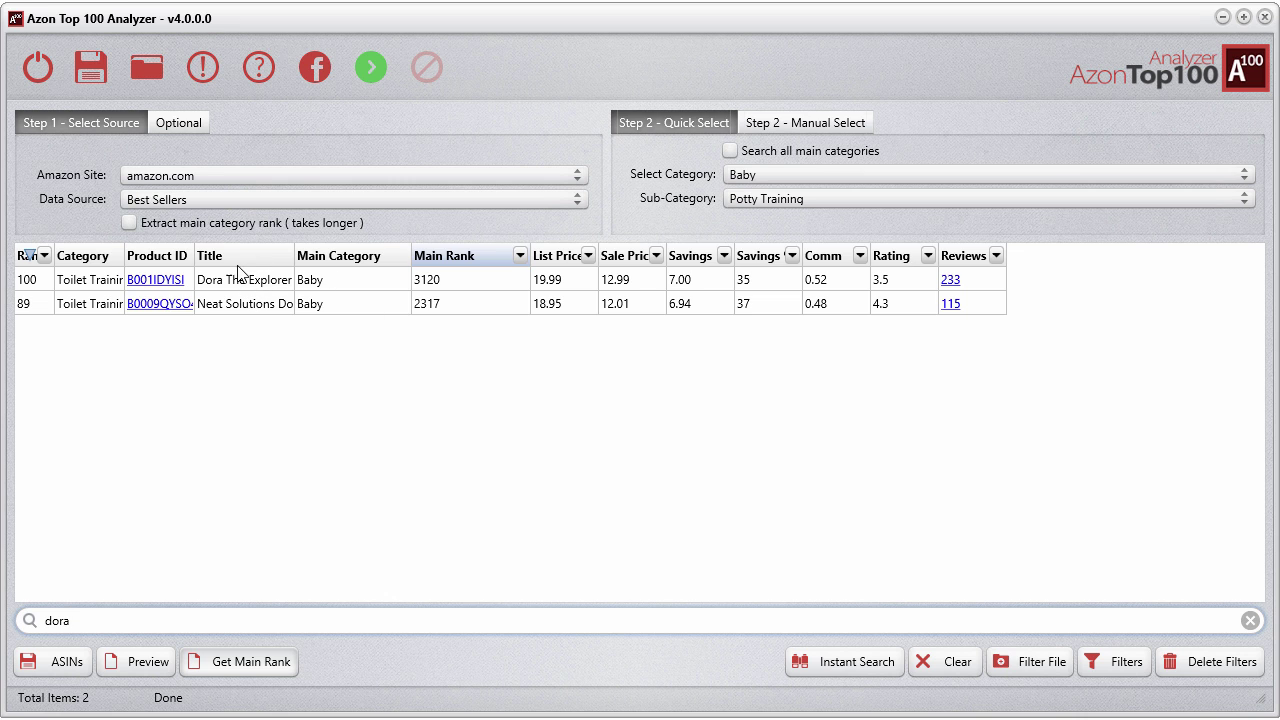
pyautogui.click(1250, 621)
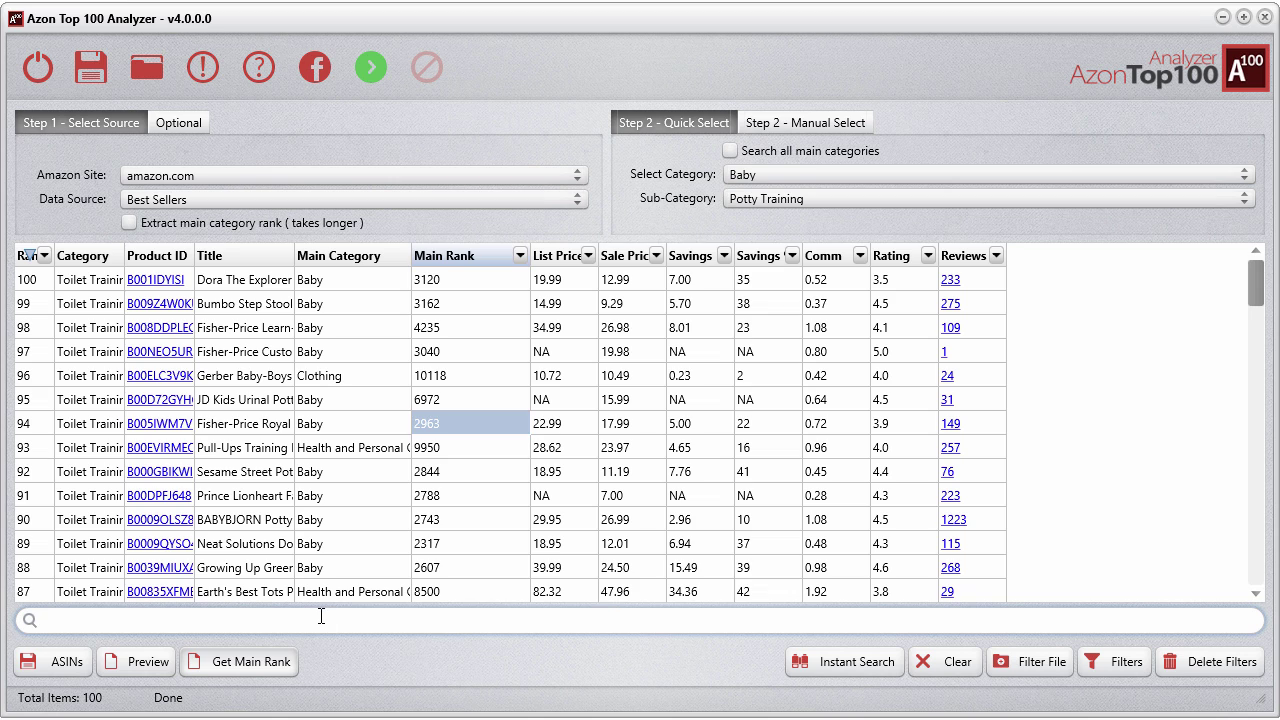
# Step: Search titles for 'potty', narrowing to 42 items, then erase it to restore all 100
pyautogui.click(537, 621)
pyautogui.write('prinv')
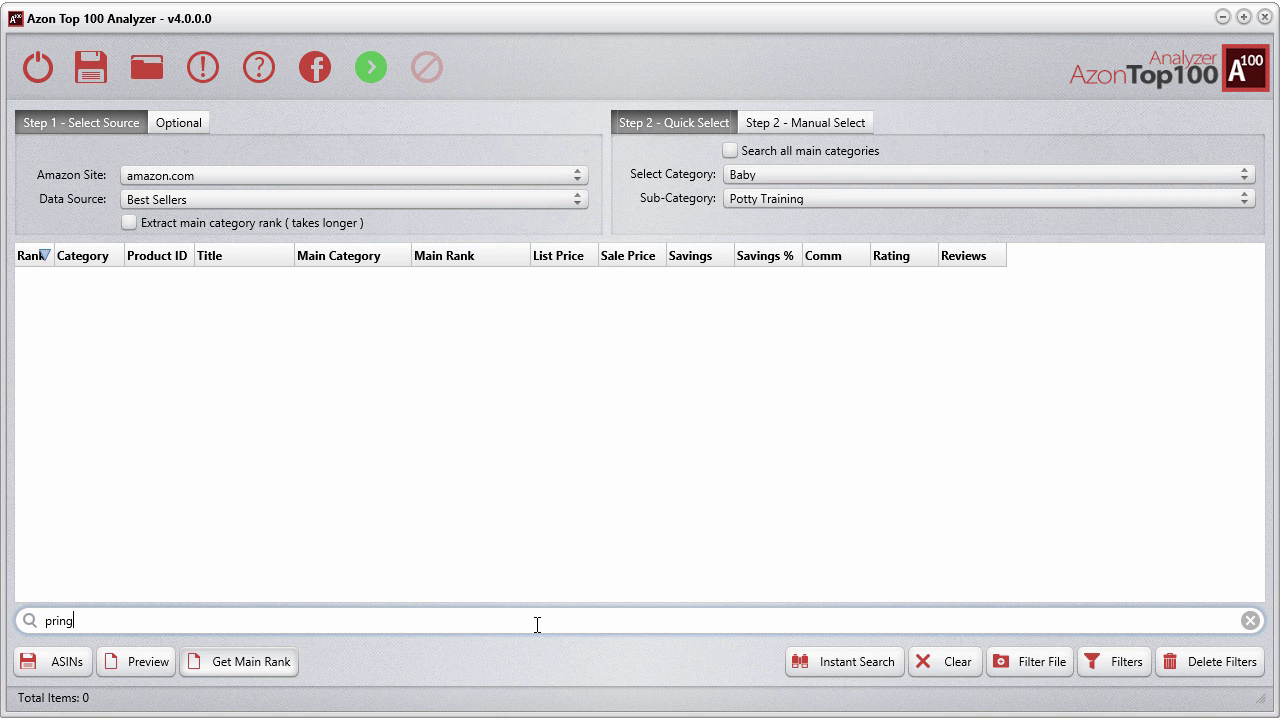
pyautogui.write('e')
pyautogui.press('BackSpace')
pyautogui.press('BackSpace')
pyautogui.press('BackSpace')
pyautogui.press('BackSpace')
pyautogui.press('BackSpace')
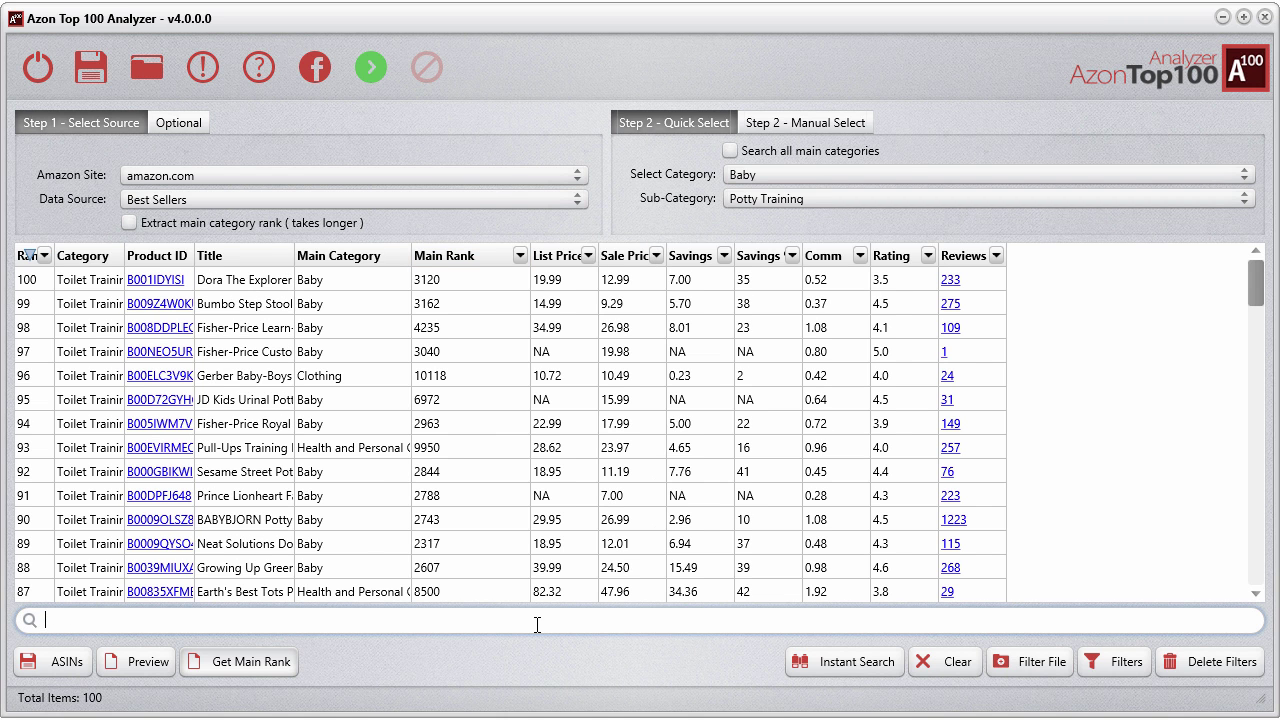
pyautogui.write('potty')
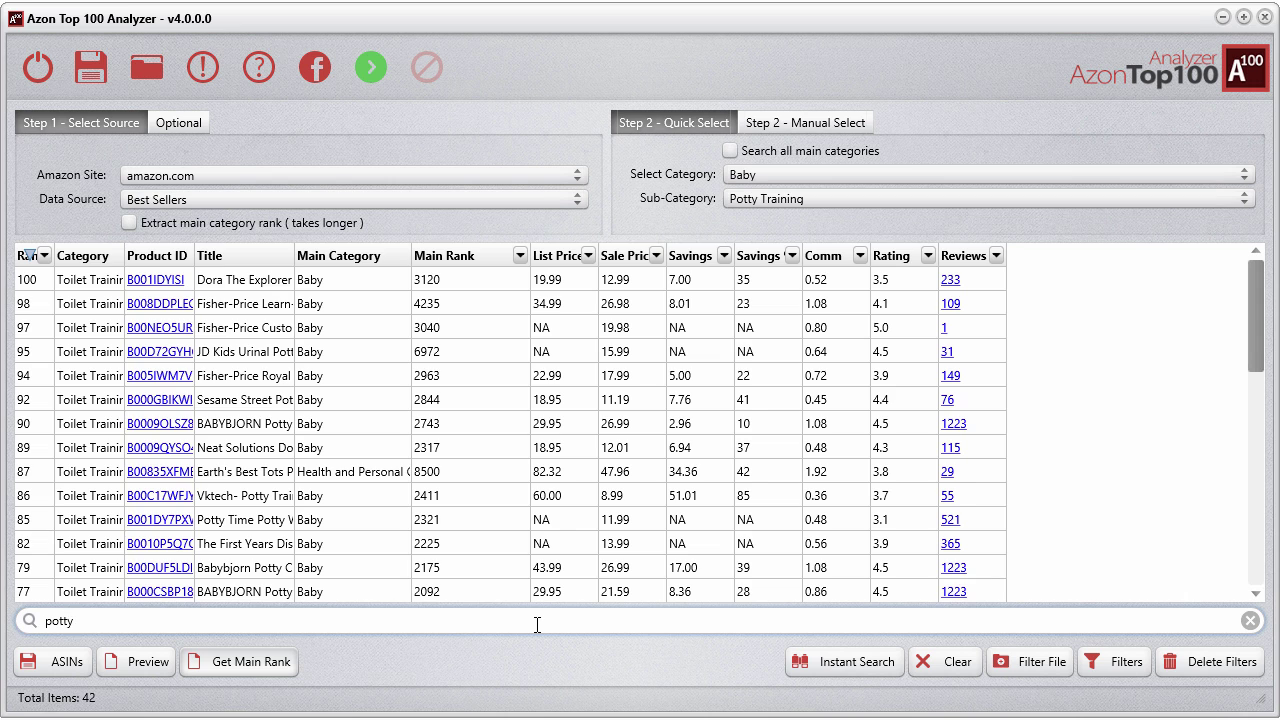
pyautogui.press('BackSpace')
pyautogui.press('BackSpace')
pyautogui.press('BackSpace')
pyautogui.press('BackSpace')
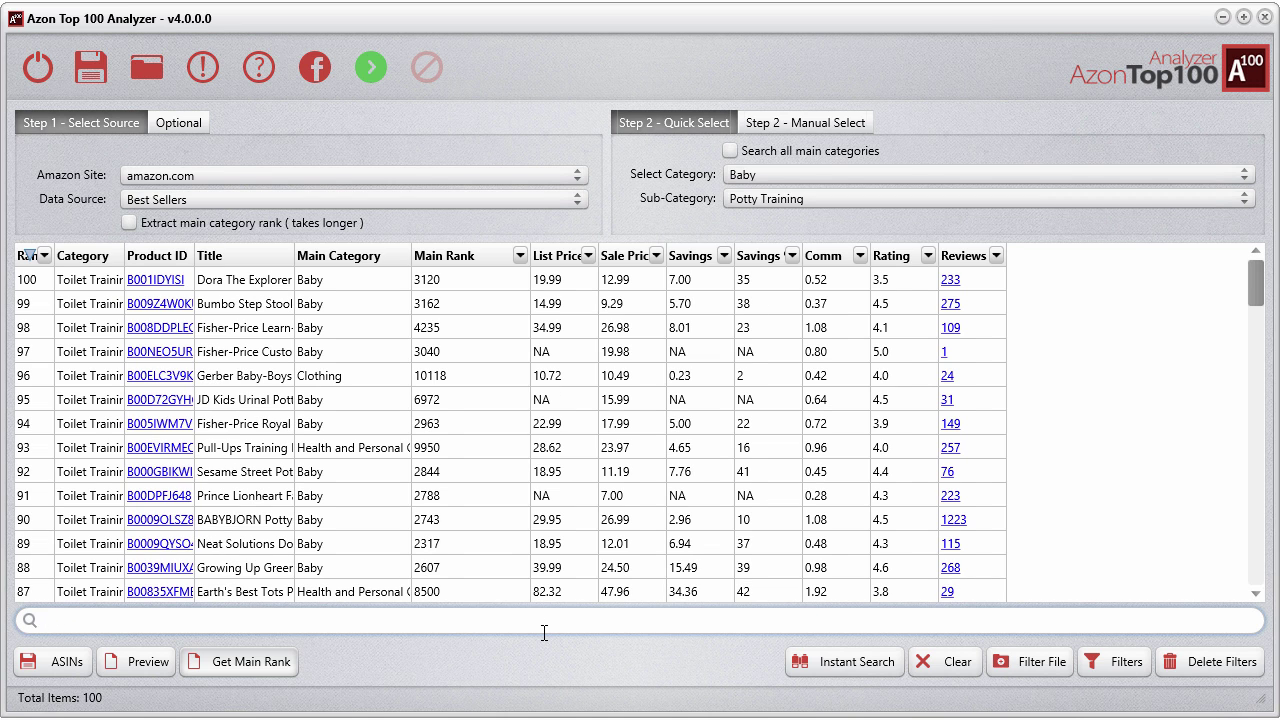
# Step: Apply a List Price greater-than-25 quick filter, leaving 52 items, then delete it
pyautogui.click(834, 664)
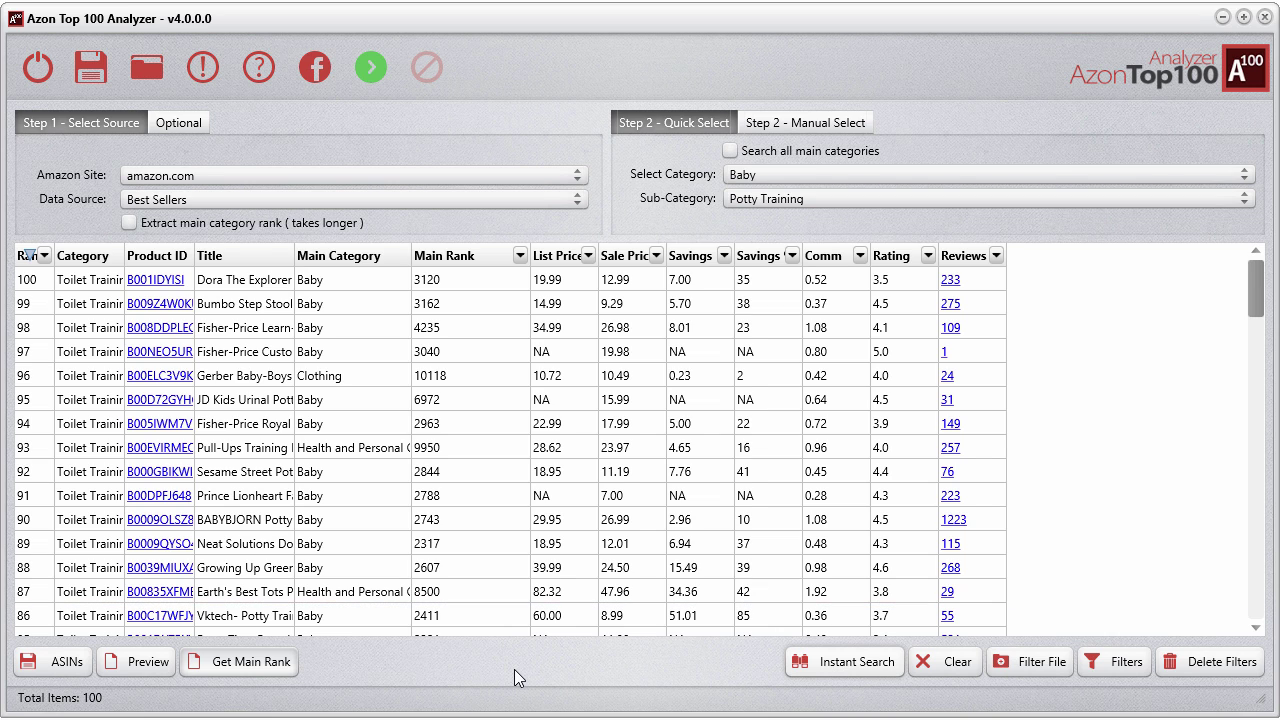
pyautogui.click(520, 256)
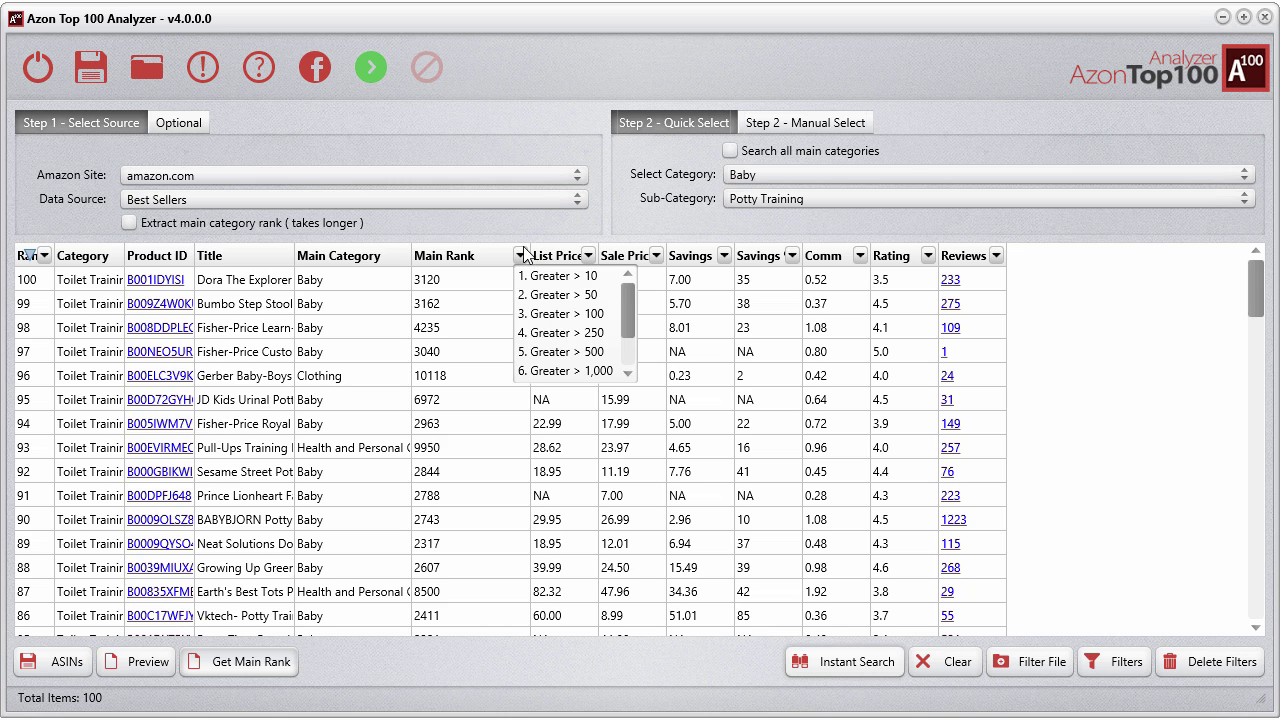
pyautogui.click(520, 256)
pyautogui.click(588, 256)
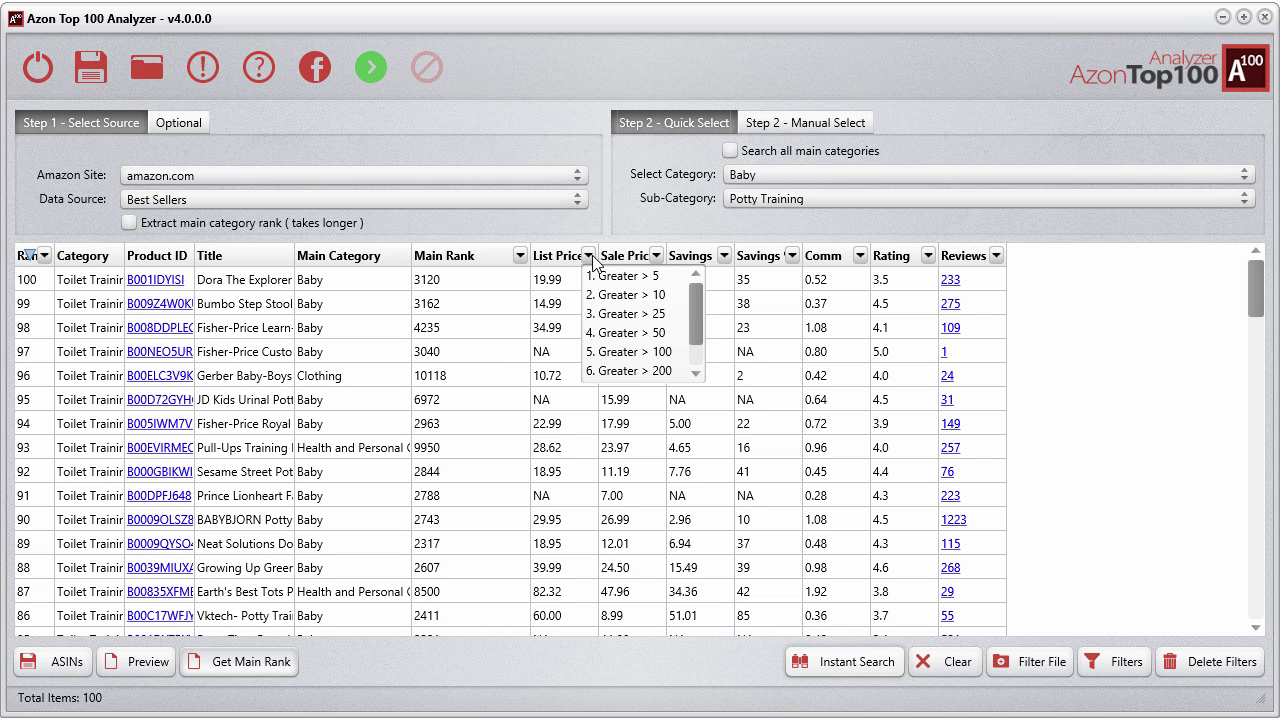
pyautogui.click(617, 316)
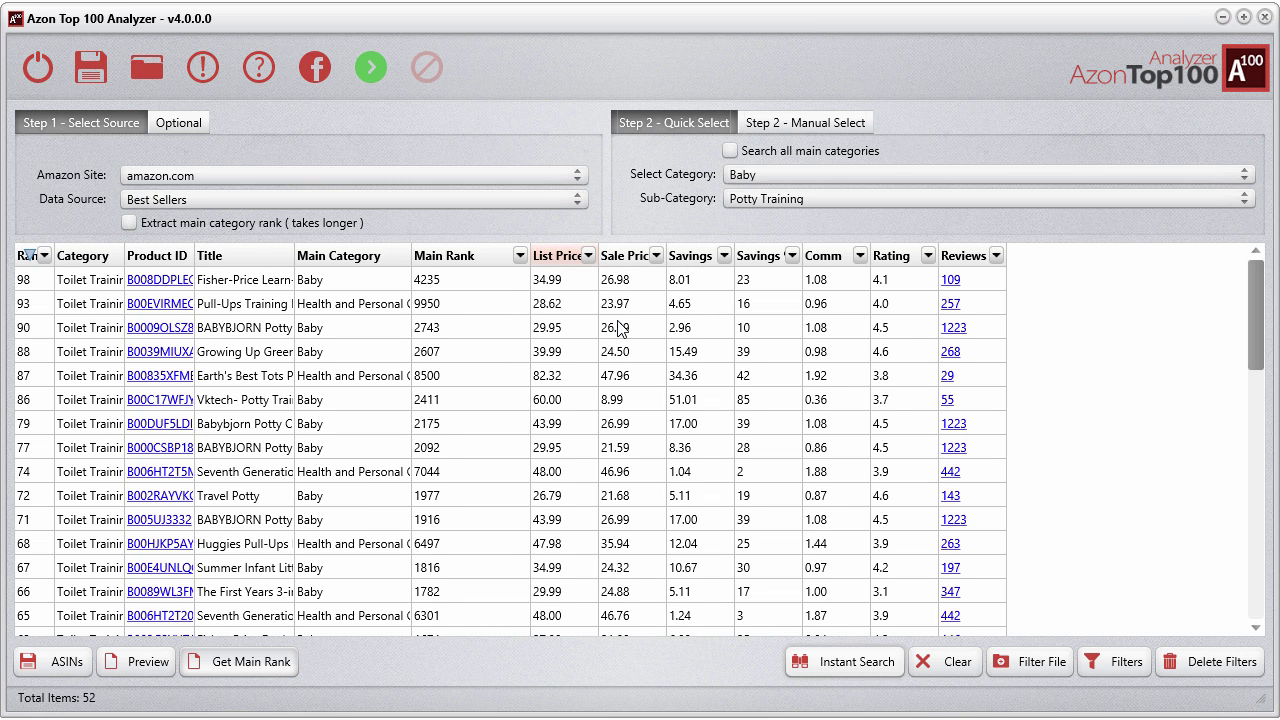
pyautogui.click(1199, 662)
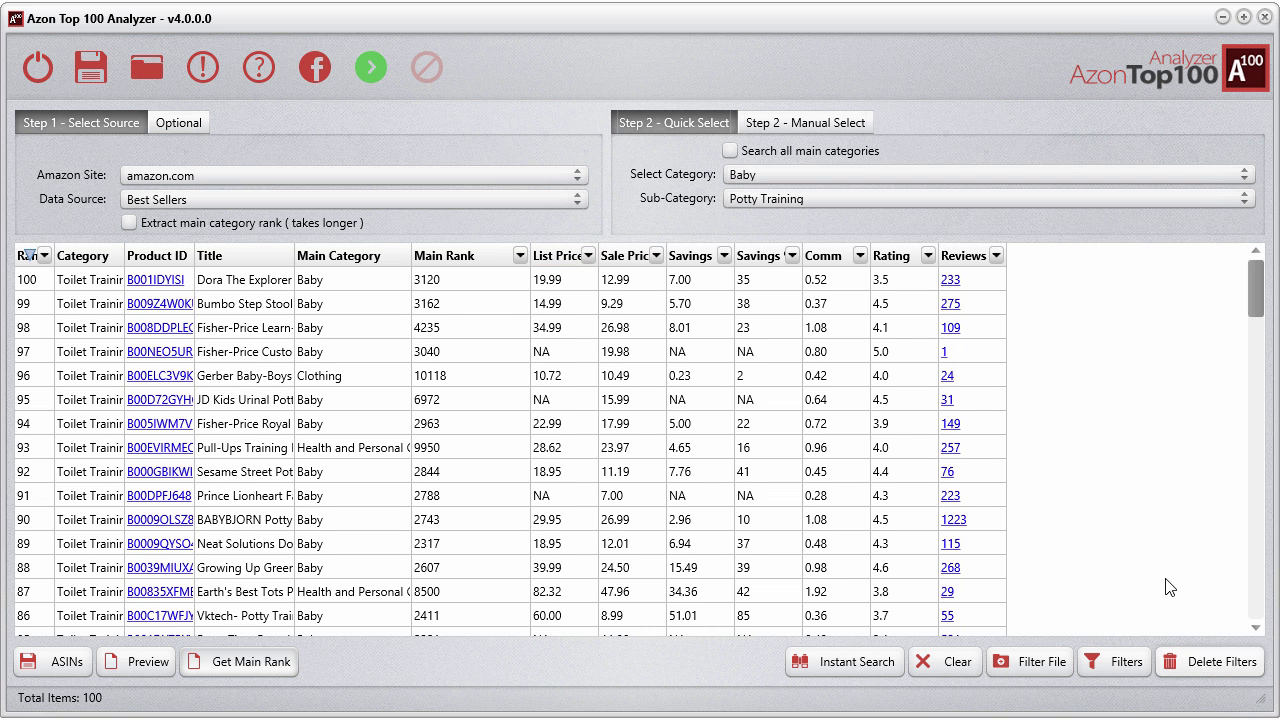
# Step: Dismiss the saved-filter file chooser and bring up the custom Filters editor
pyautogui.click(1020, 664)
pyautogui.click(1184, 46)
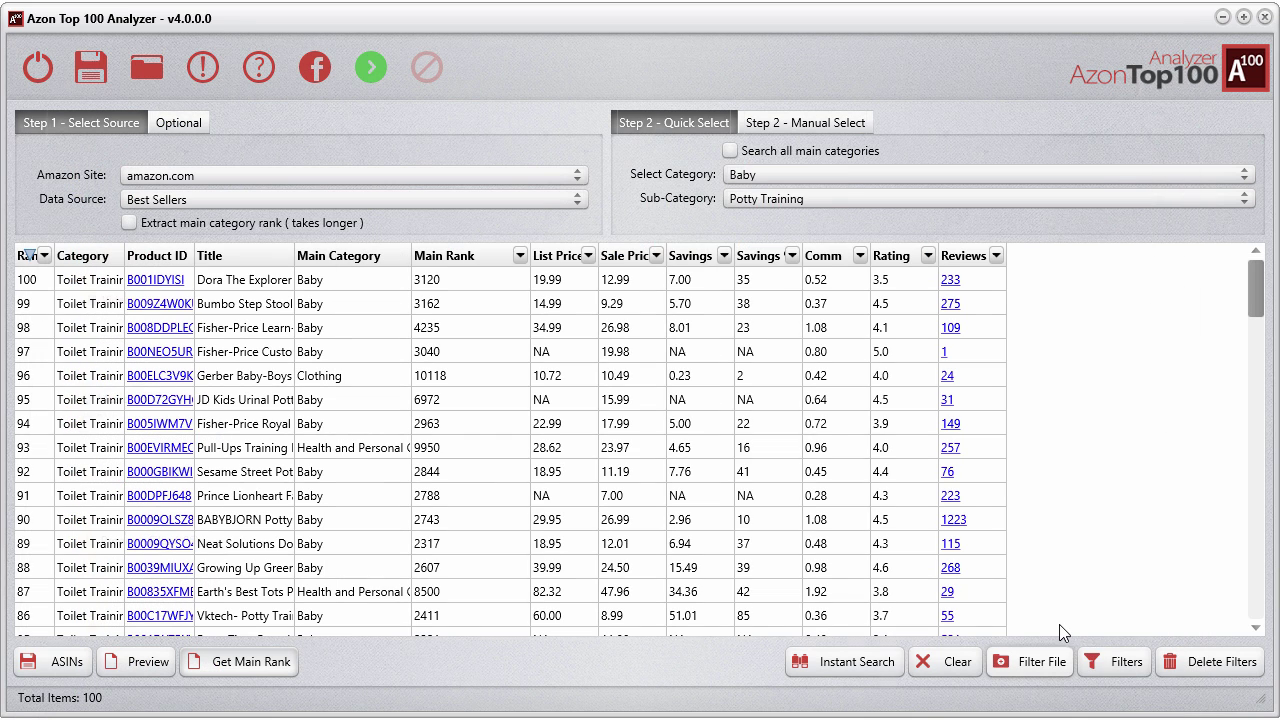
pyautogui.click(1117, 664)
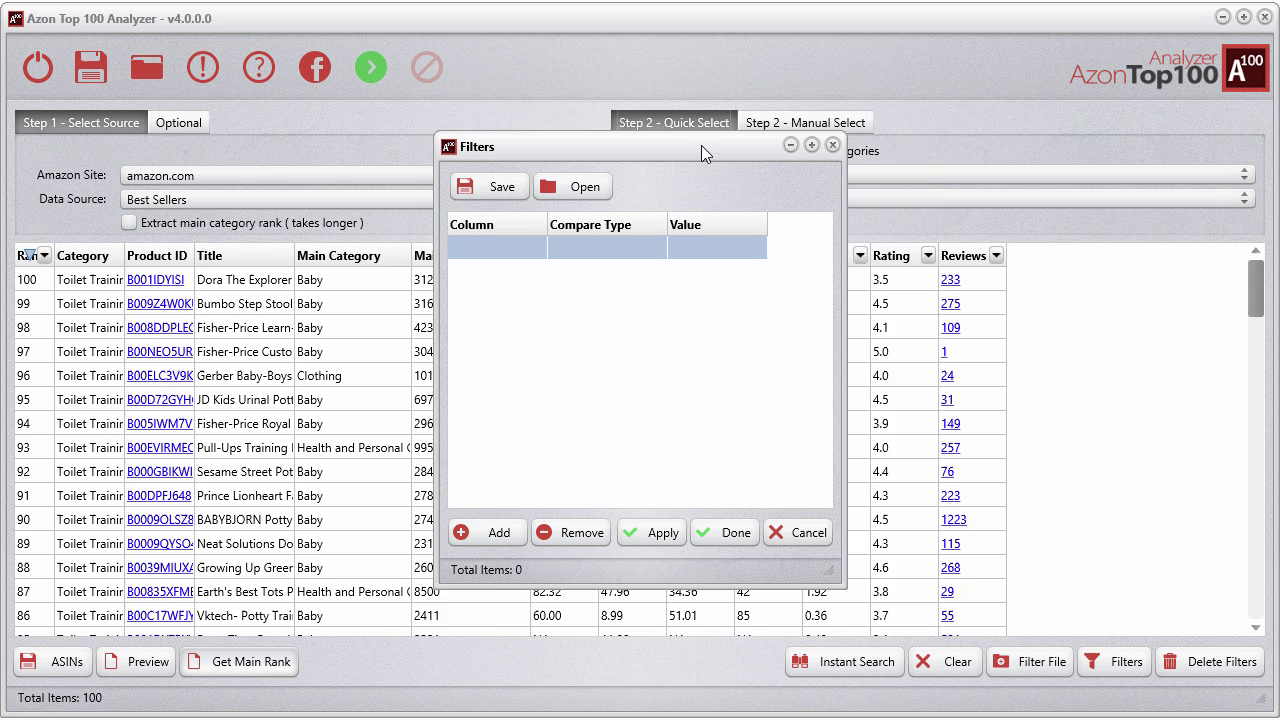
# Step: Apply a custom filter Title Contains 'dora', cutting the table to 2 products
pyautogui.moveTo(701, 153); pyautogui.dragTo(794, 139)
pyautogui.click(600, 234)
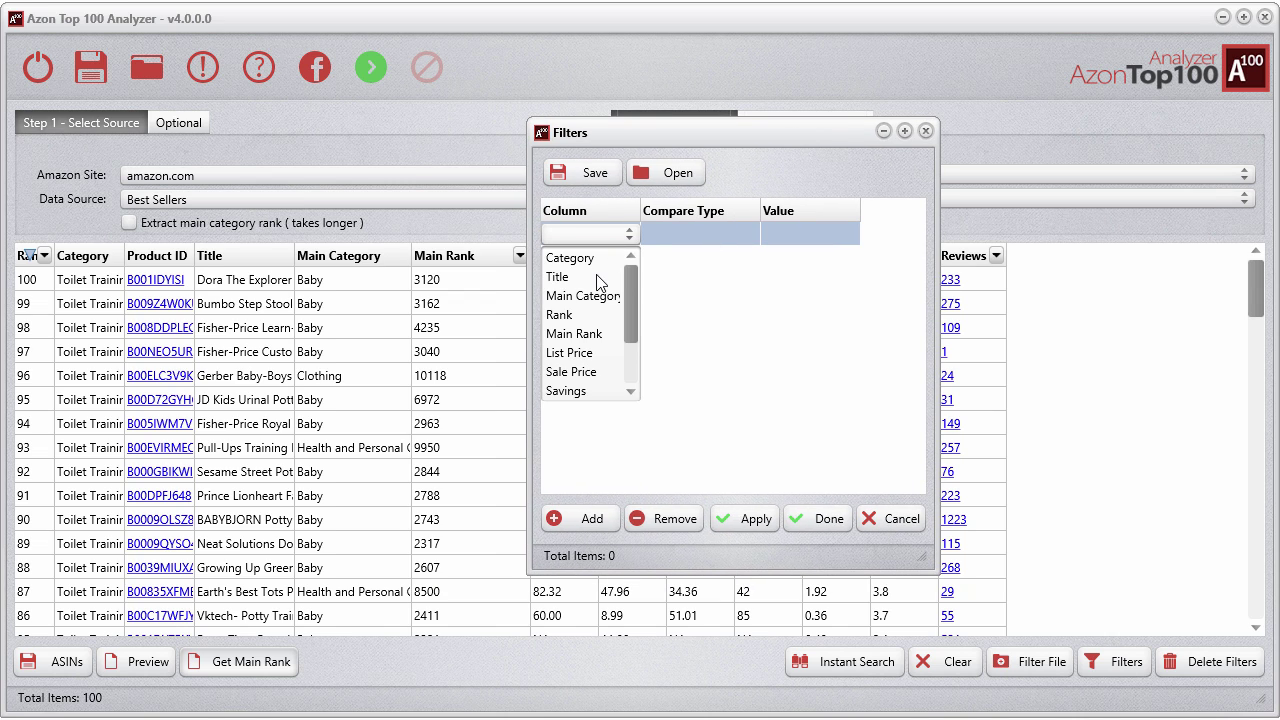
pyautogui.click(595, 277)
pyautogui.click(694, 240)
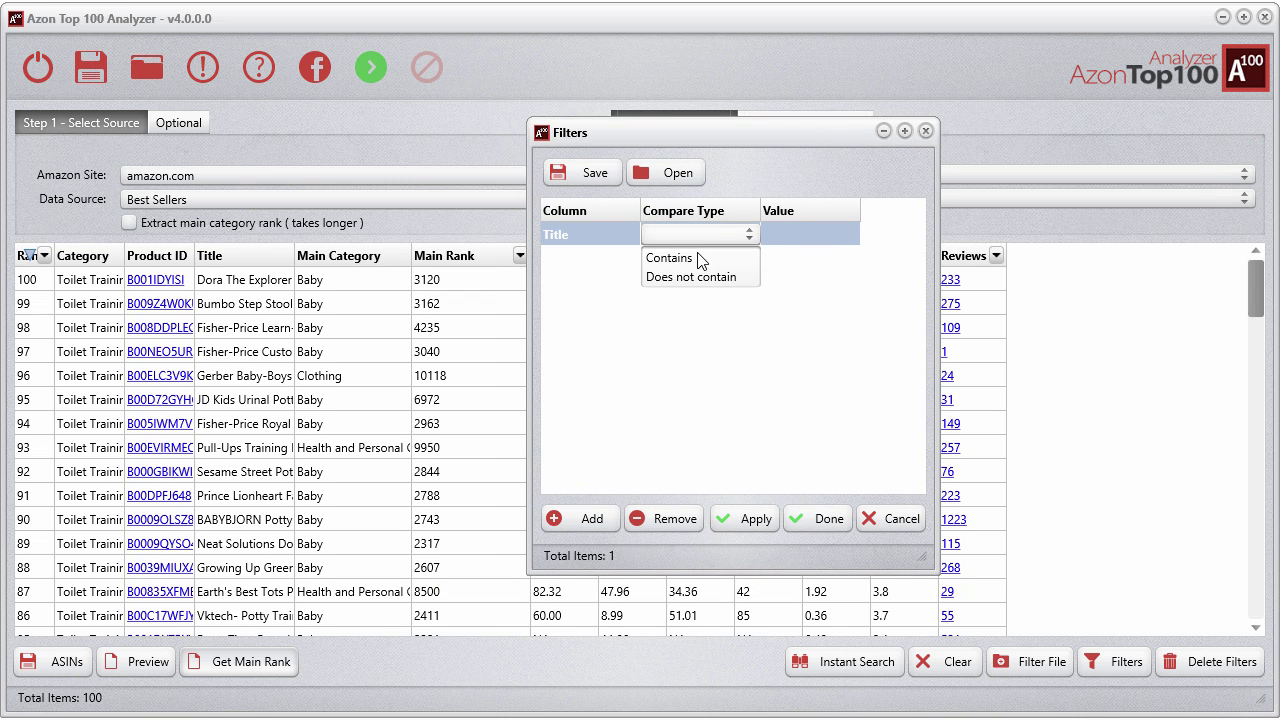
pyautogui.click(665, 256)
pyautogui.click(783, 240)
pyautogui.write('dora')
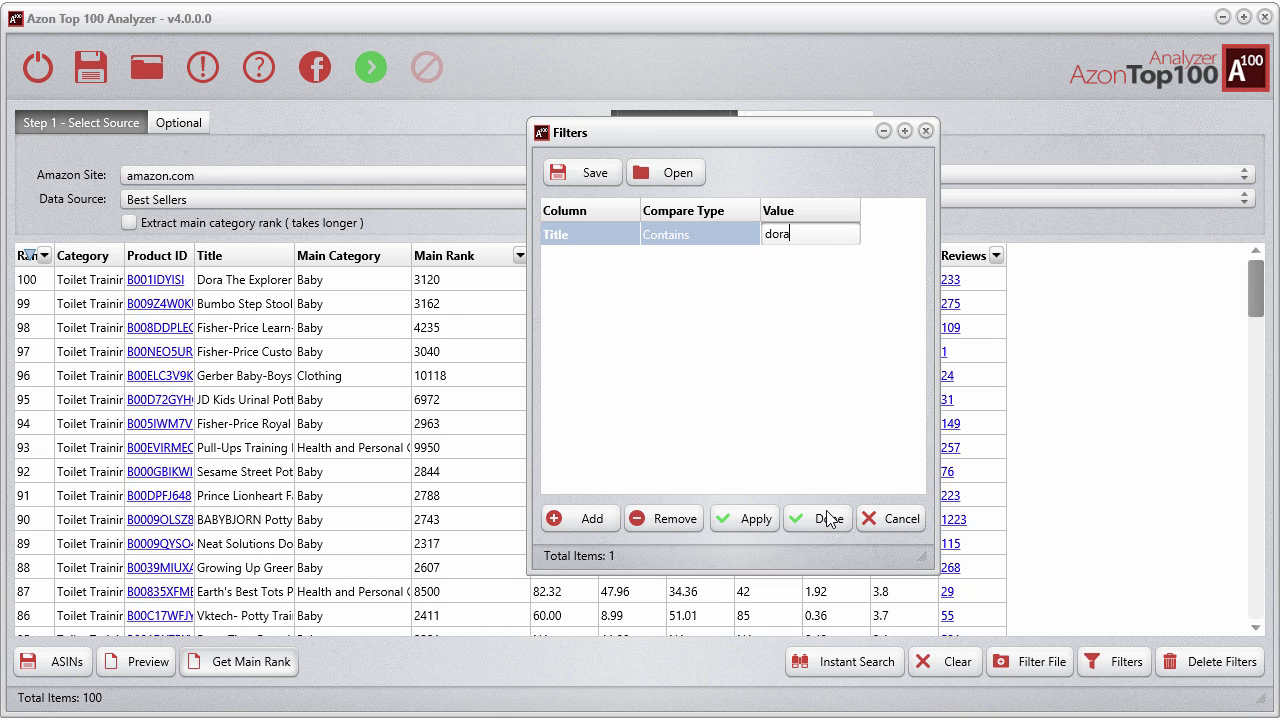
pyautogui.click(745, 519)
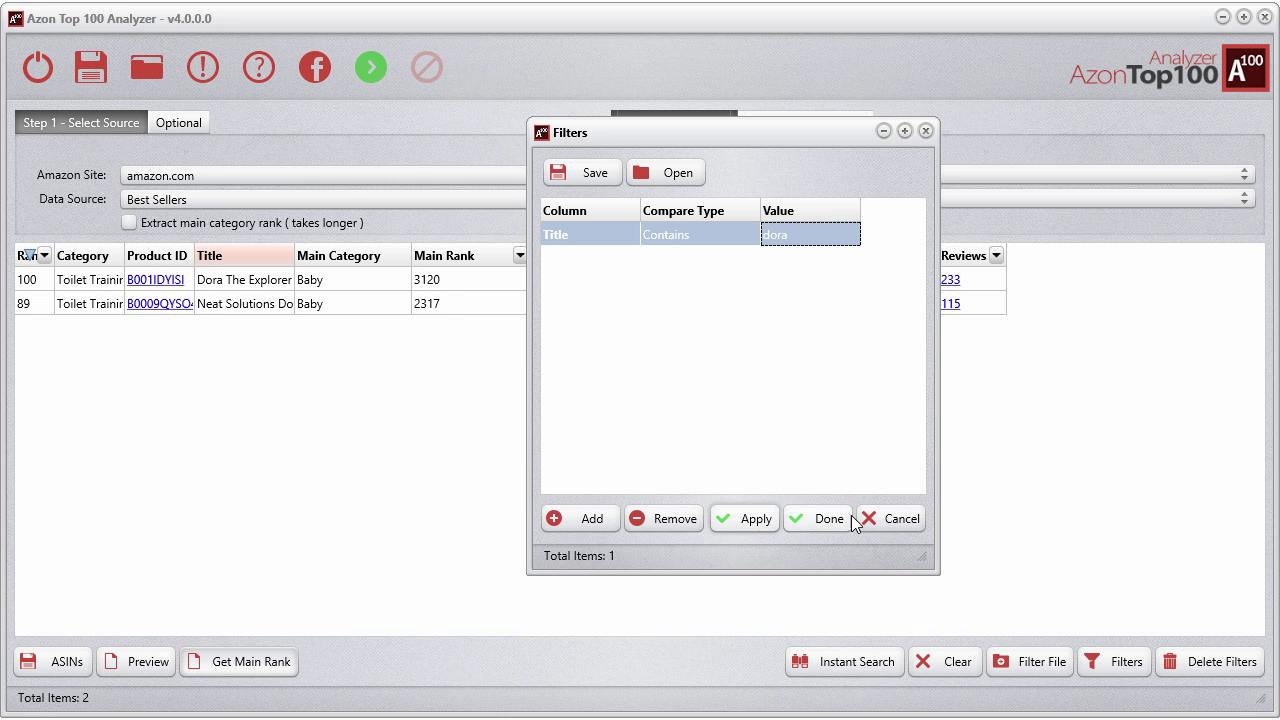
# Step: Remove the dora filter and place the filter editor beside a narrower main window
pyautogui.moveTo(615, 125)
pyautogui.mouseDown()
pyautogui.moveTo(983, 124)
pyautogui.moveTo(789, 124)
pyautogui.mouseUp()
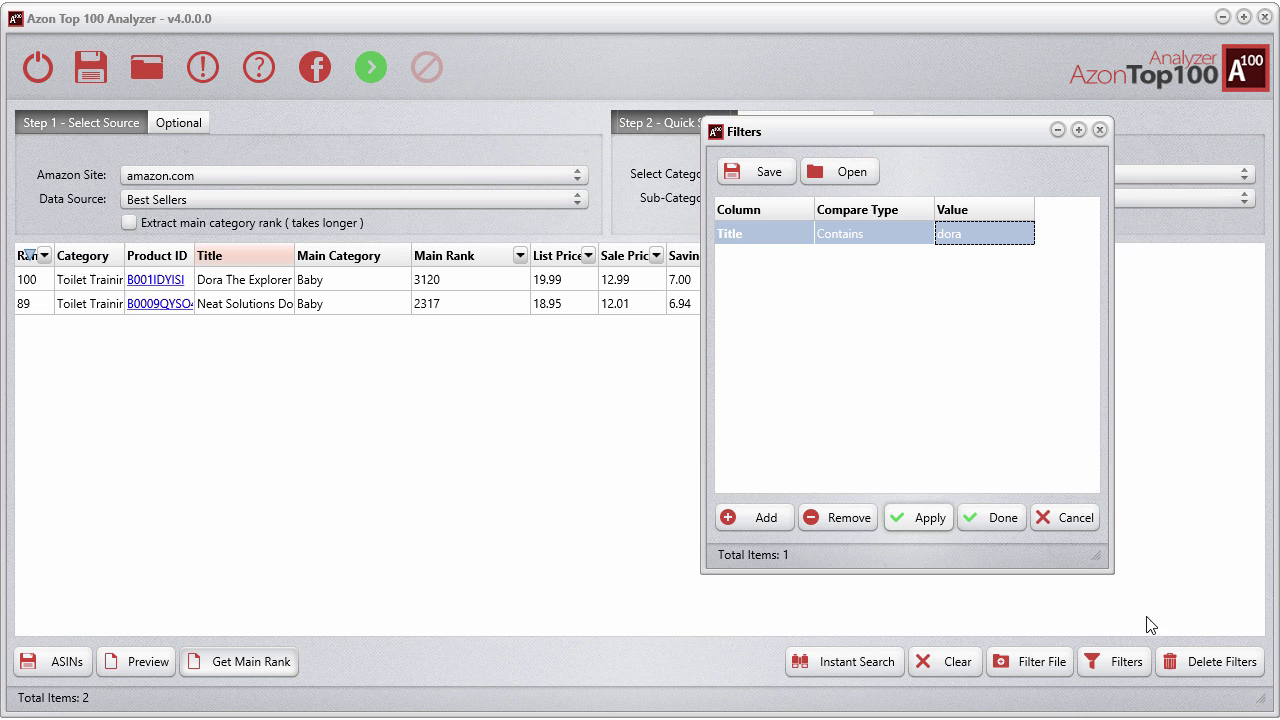
pyautogui.click(1201, 662)
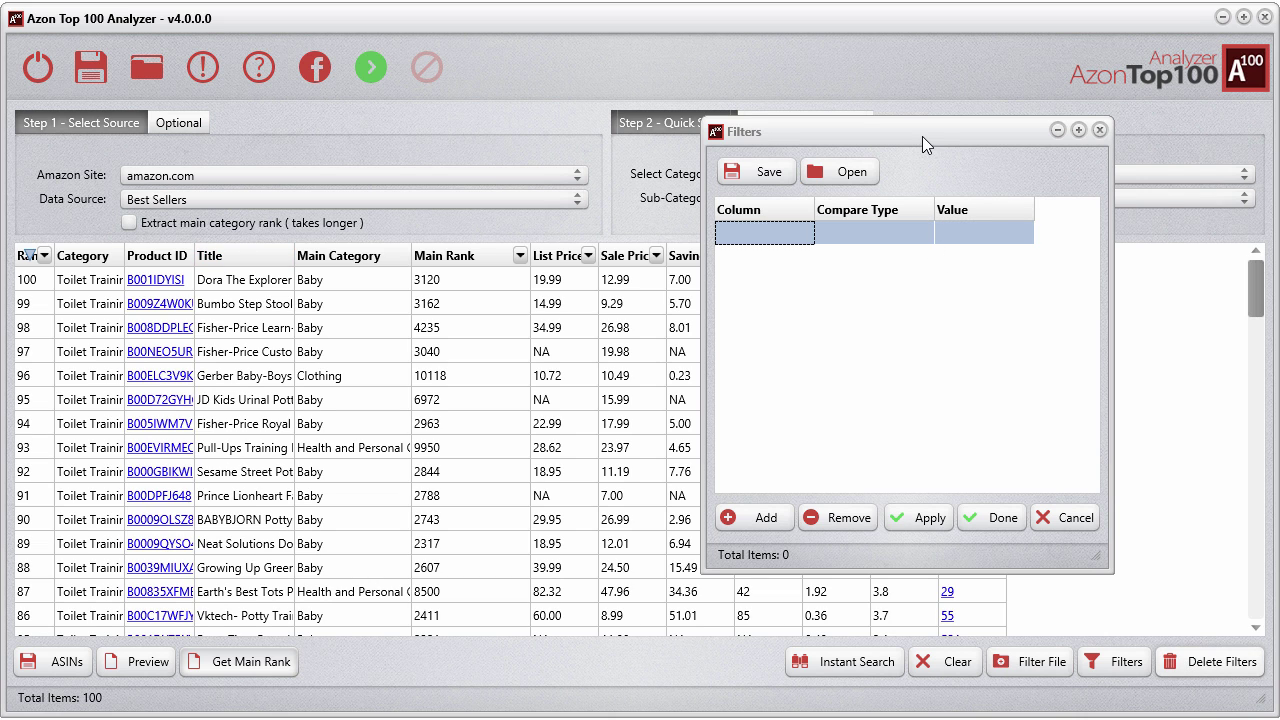
pyautogui.moveTo(922, 136); pyautogui.dragTo(997, 123)
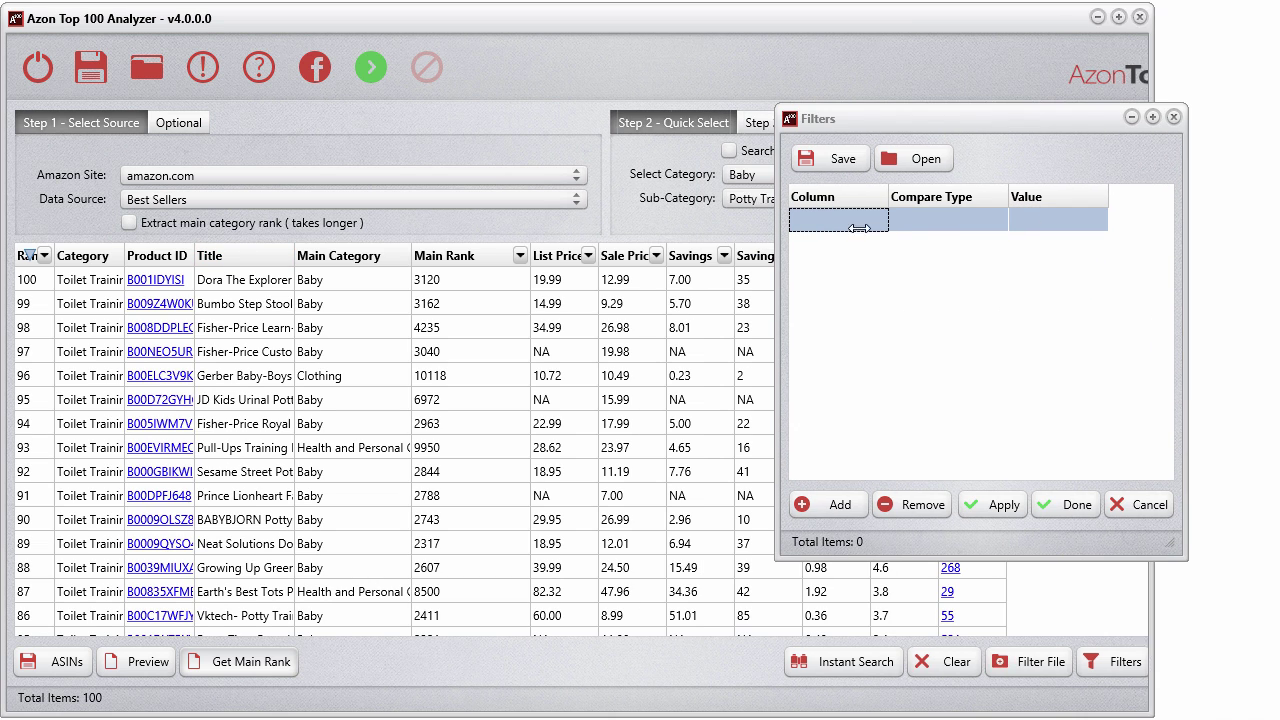
pyautogui.moveTo(1272, 213); pyautogui.dragTo(828, 213)
pyautogui.moveTo(915, 112); pyautogui.dragTo(975, 12)
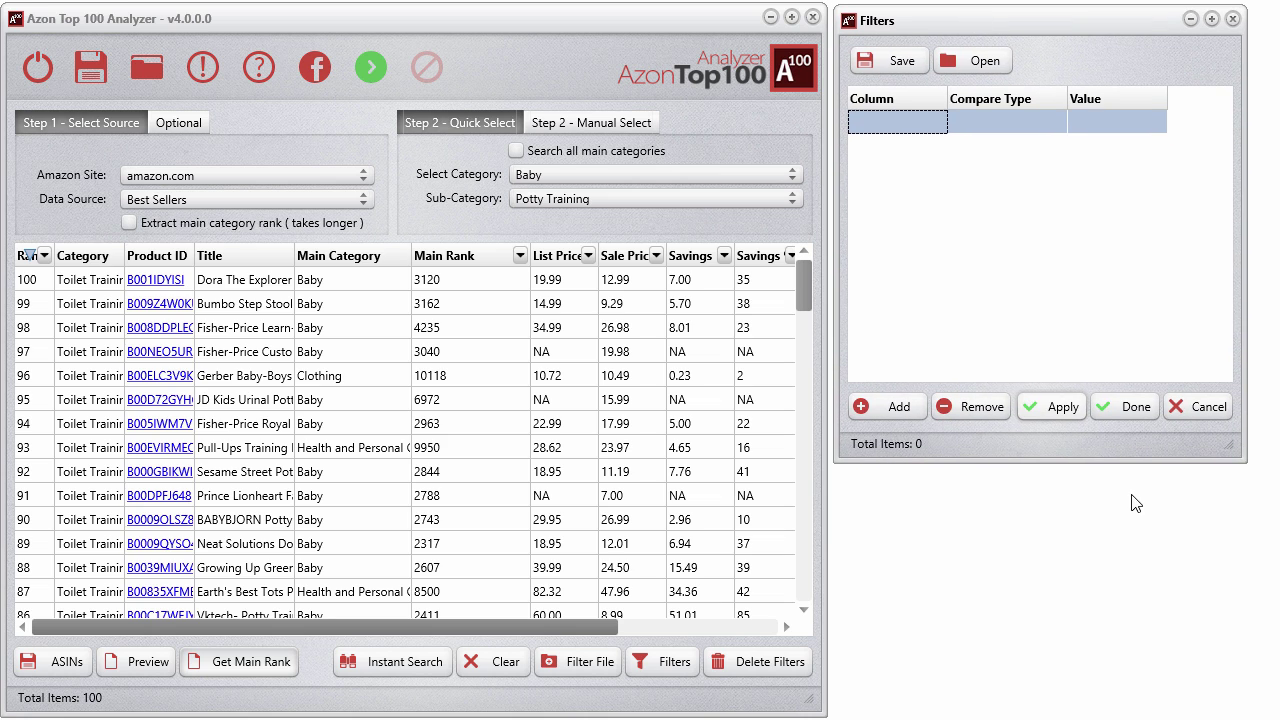
# Step: Try List Price > 25 and Sale Price > 25 filters, then clear all filters
pyautogui.click(589, 256)
pyautogui.click(614, 316)
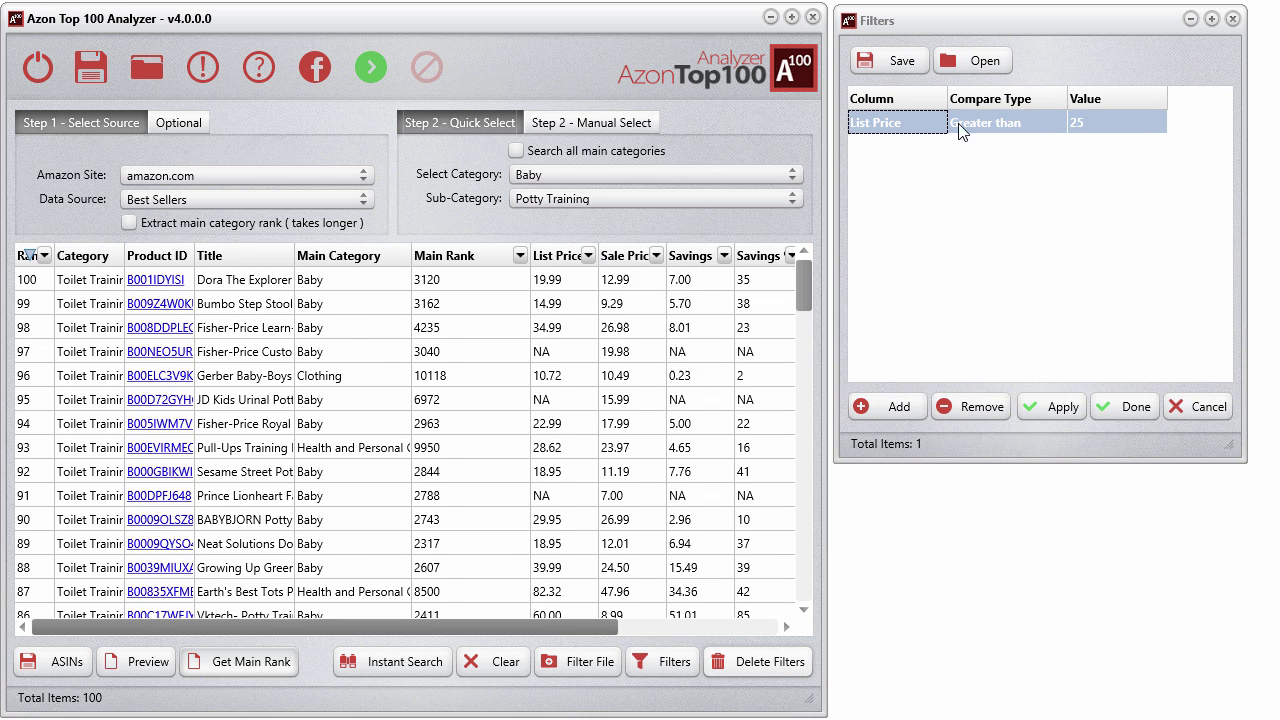
pyautogui.click(656, 256)
pyautogui.click(676, 320)
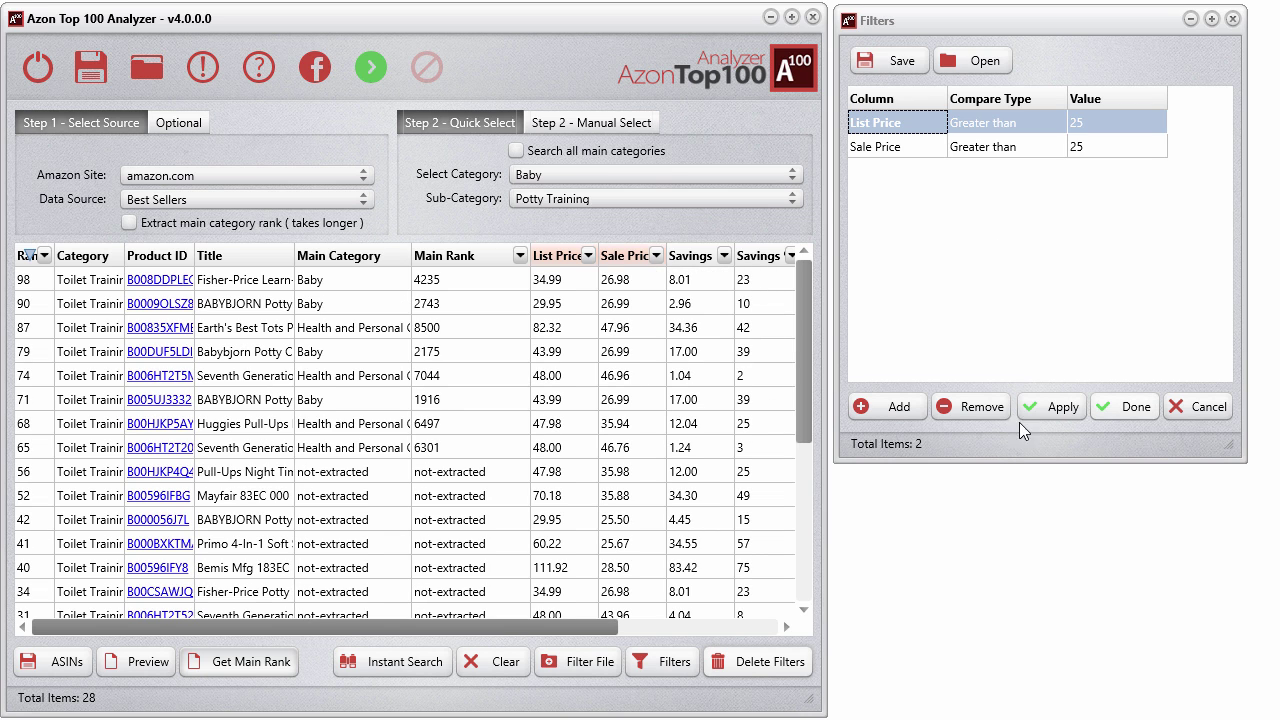
pyautogui.click(738, 662)
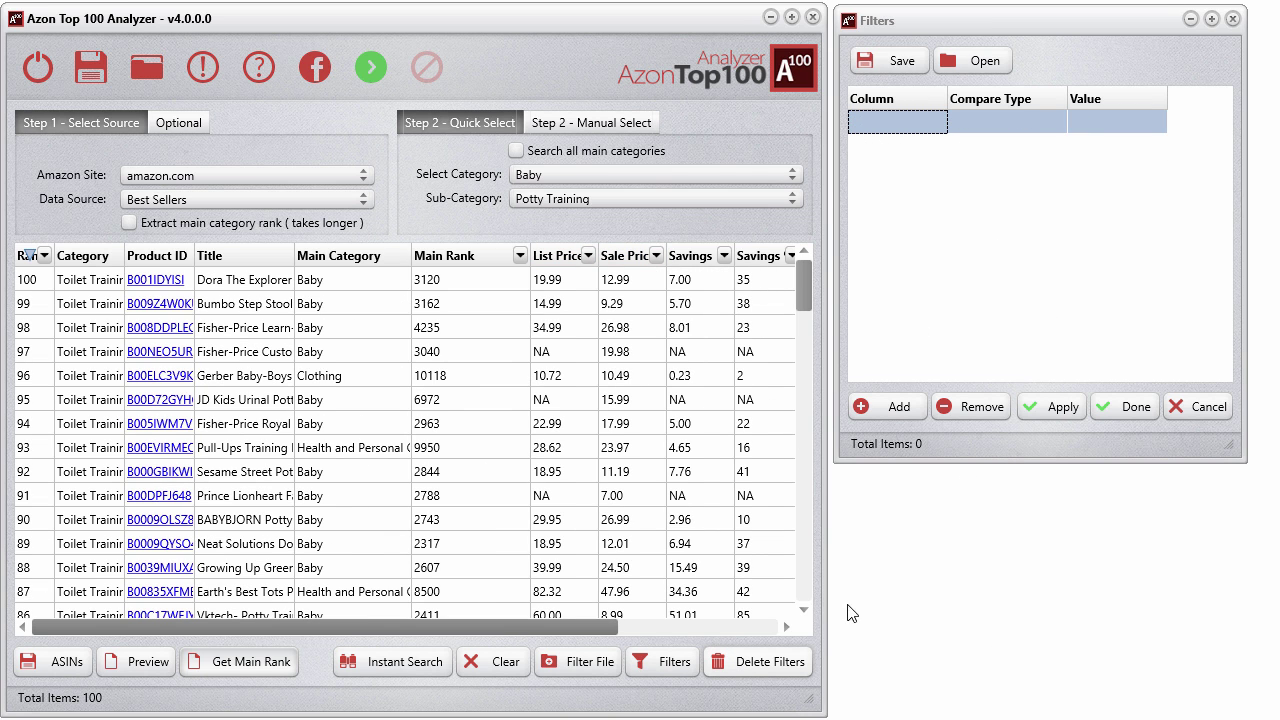
# Step: Reapply the List Price > 25 filter and add a Sale Price > 50 filter
pyautogui.click(589, 257)
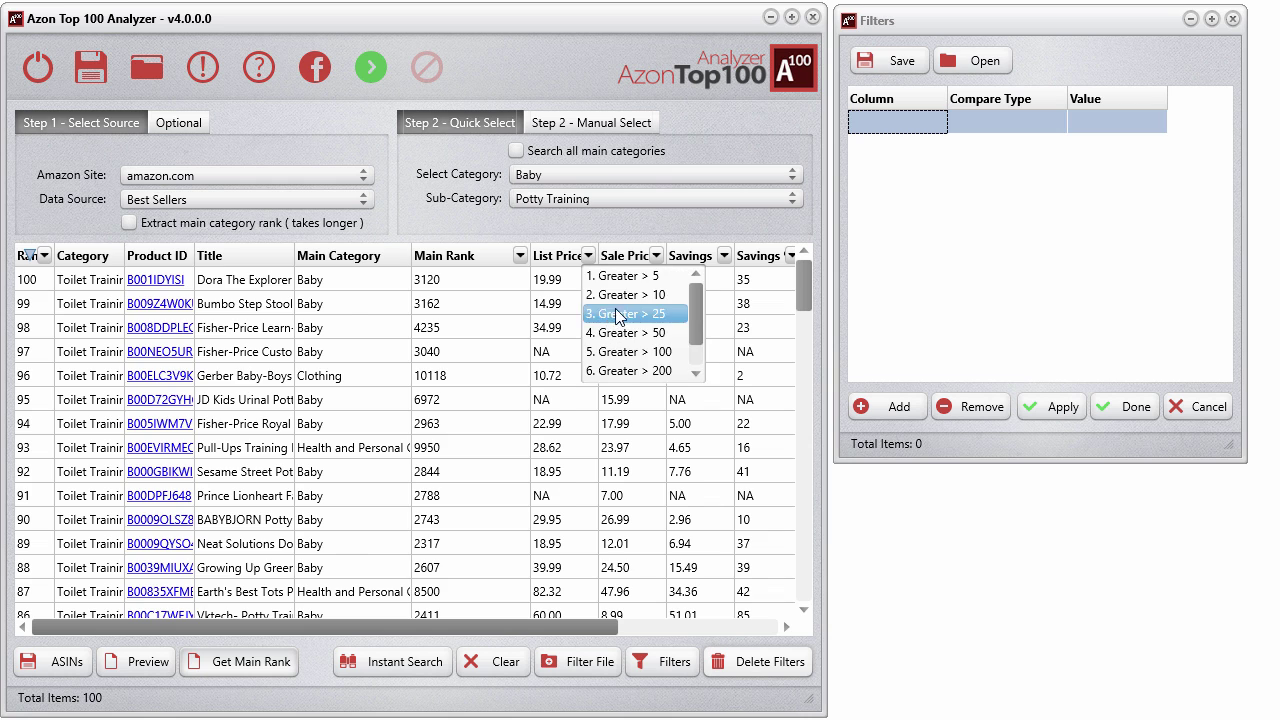
pyautogui.click(598, 314)
pyautogui.click(656, 256)
pyautogui.click(705, 332)
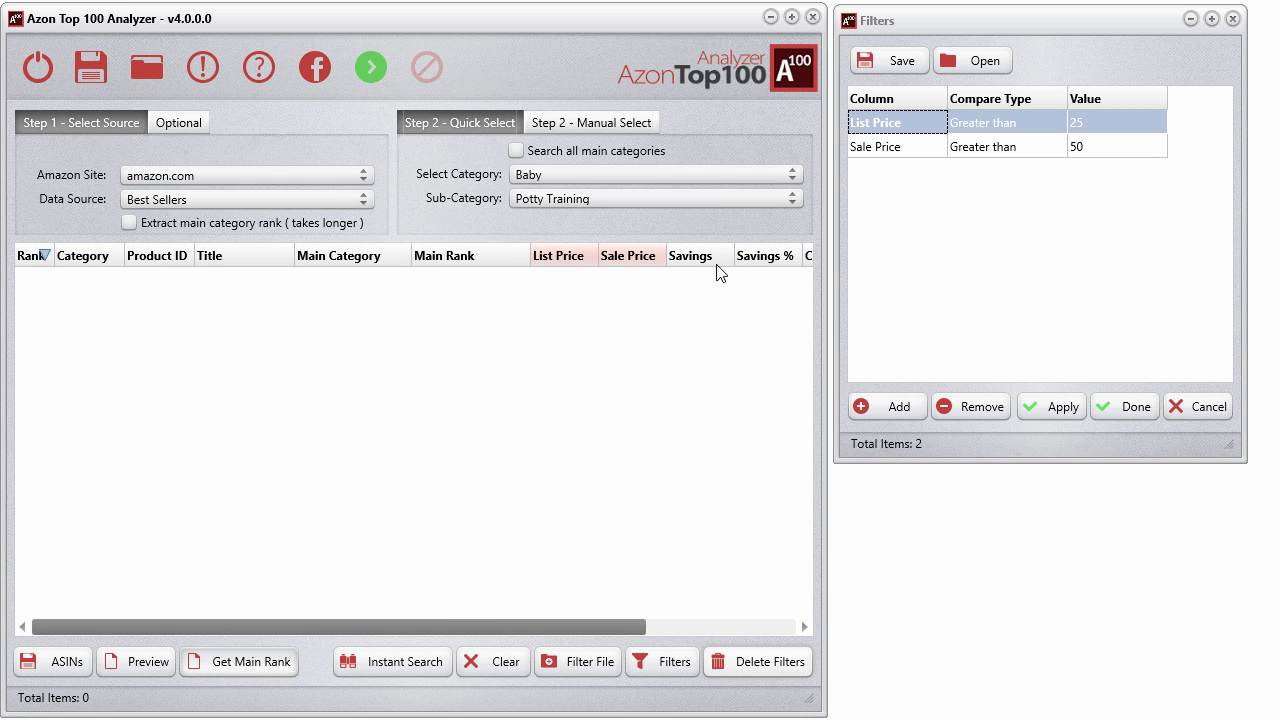
# Step: Remove the Sale Price filter and add Savings > 10 instead, leaving 15 items
pyautogui.click(1100, 148)
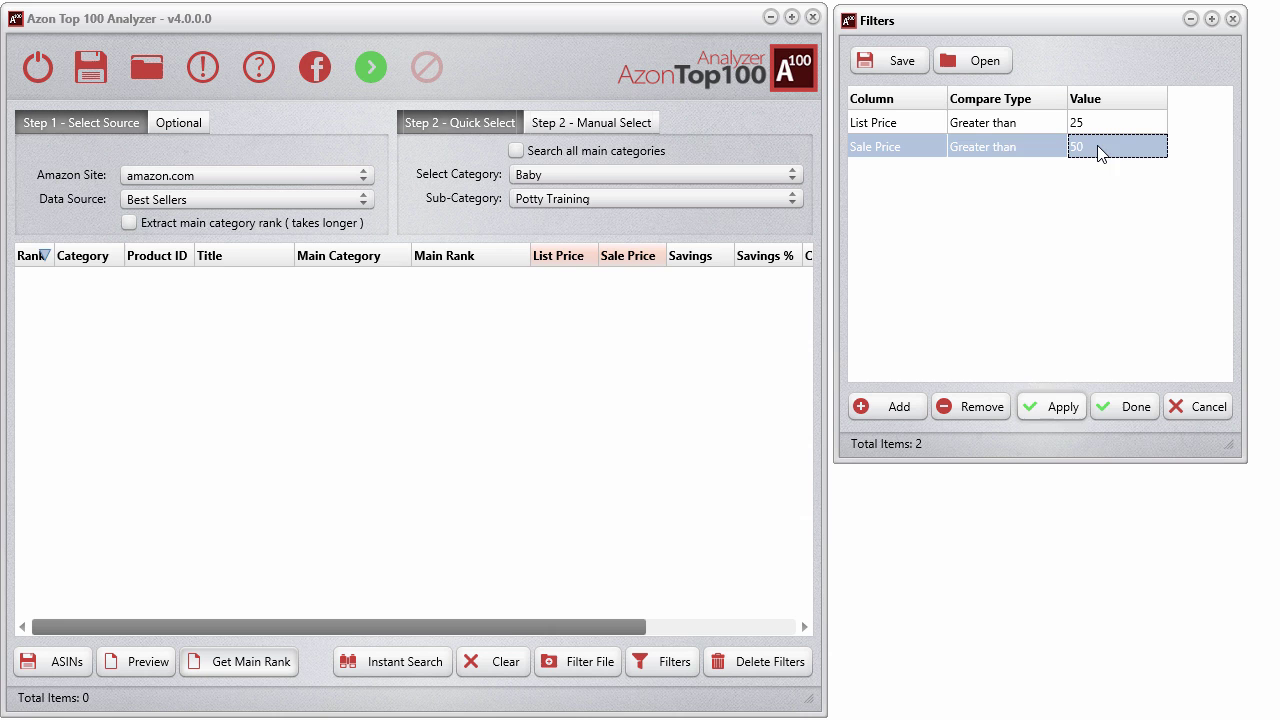
pyautogui.rightClick(1100, 152)
pyautogui.click(1150, 159)
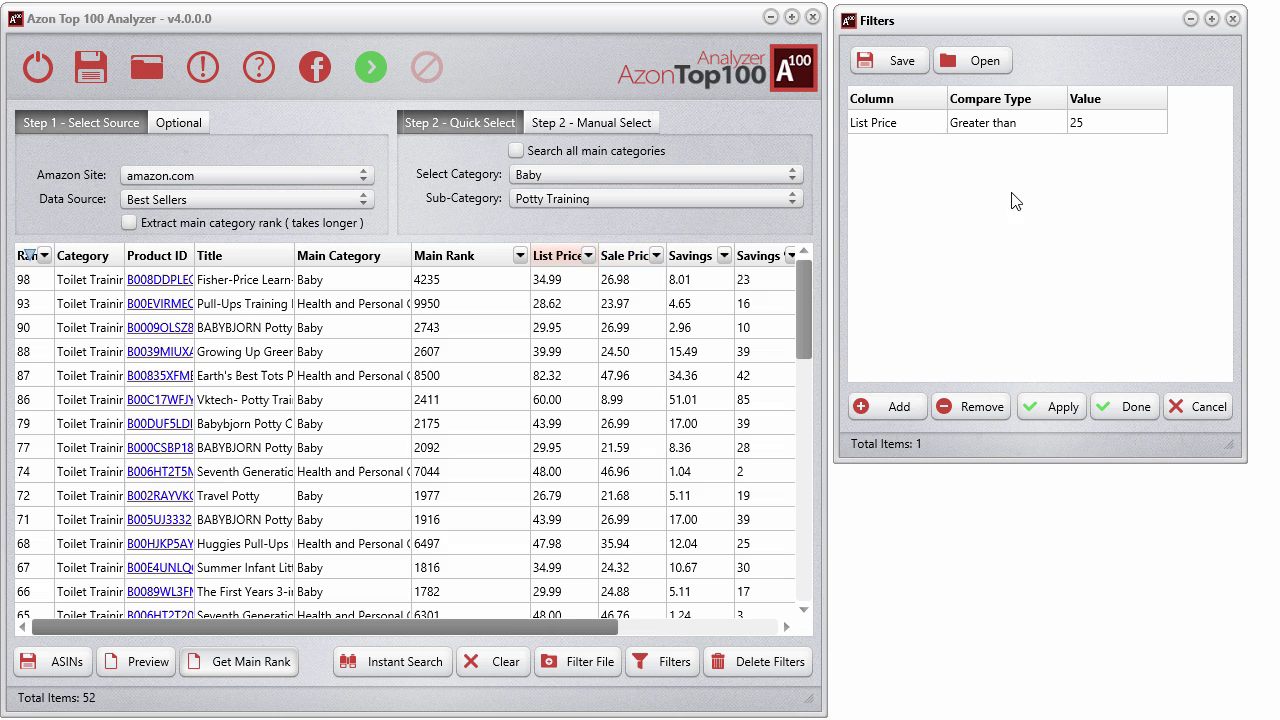
pyautogui.click(725, 256)
pyautogui.click(742, 298)
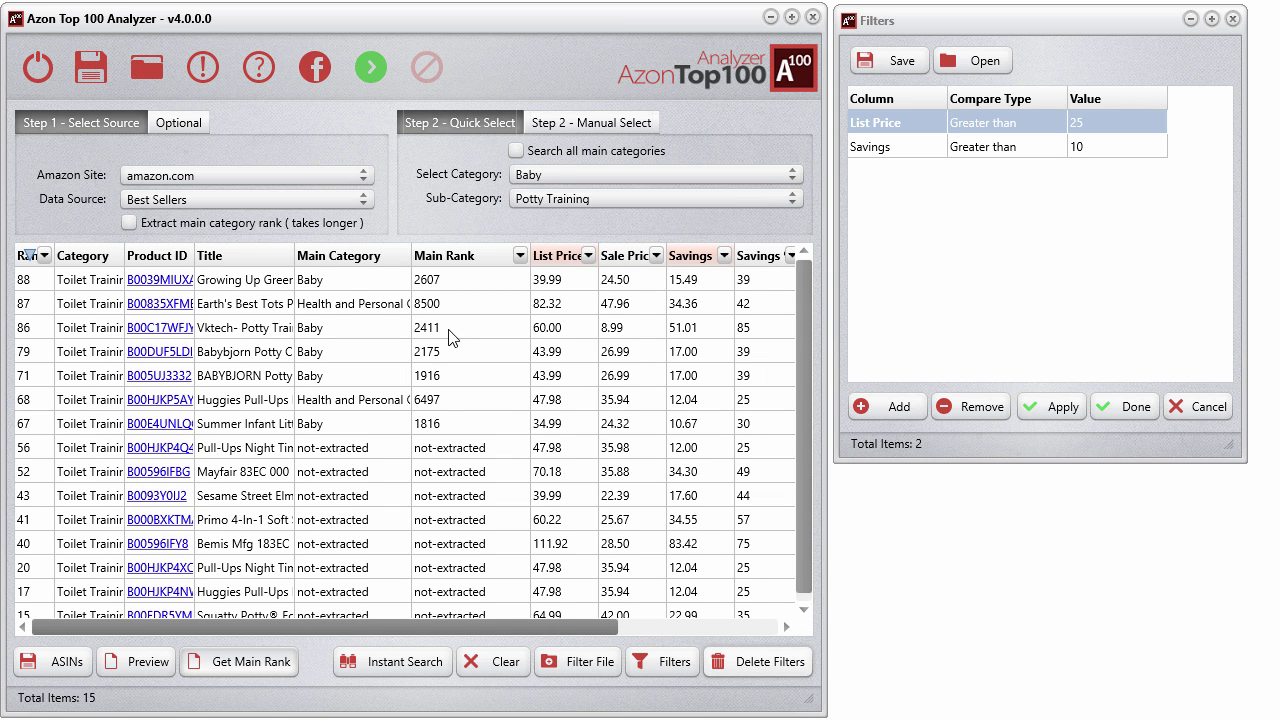
# Step: Save the current filters over data-filters.taff, then delete all filters
pyautogui.click(872, 62)
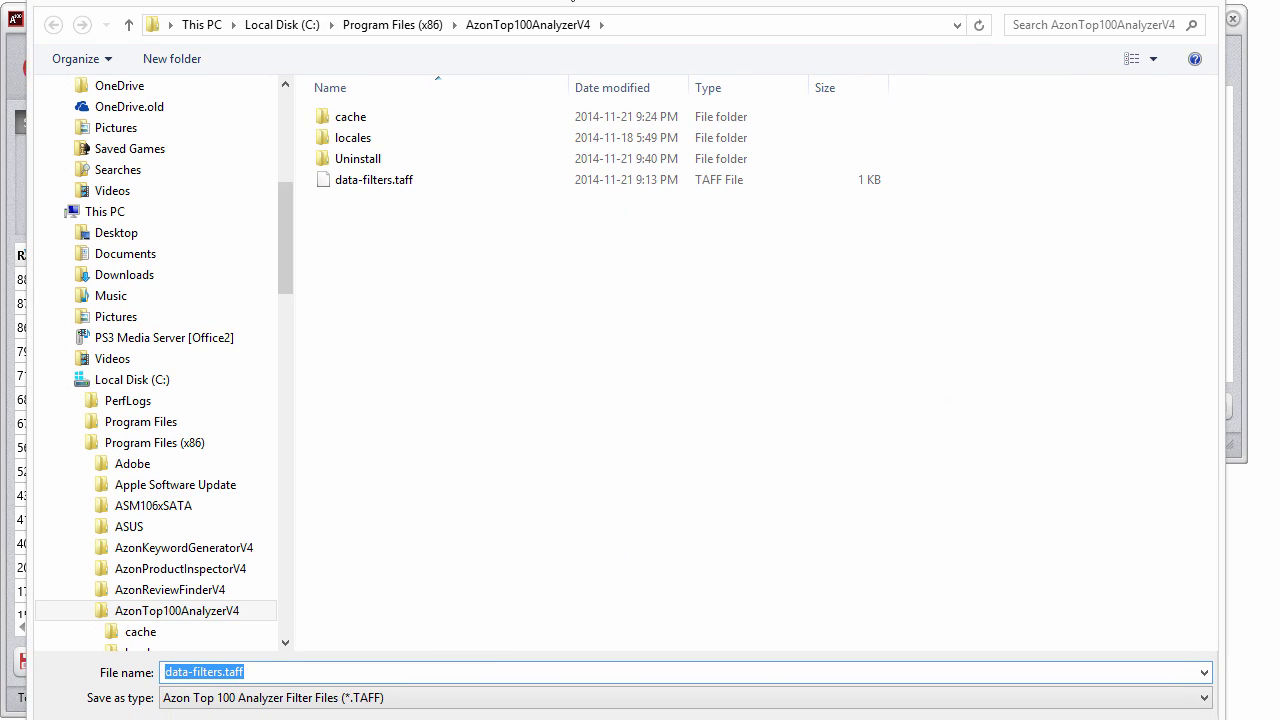
pyautogui.click(1083, 716)
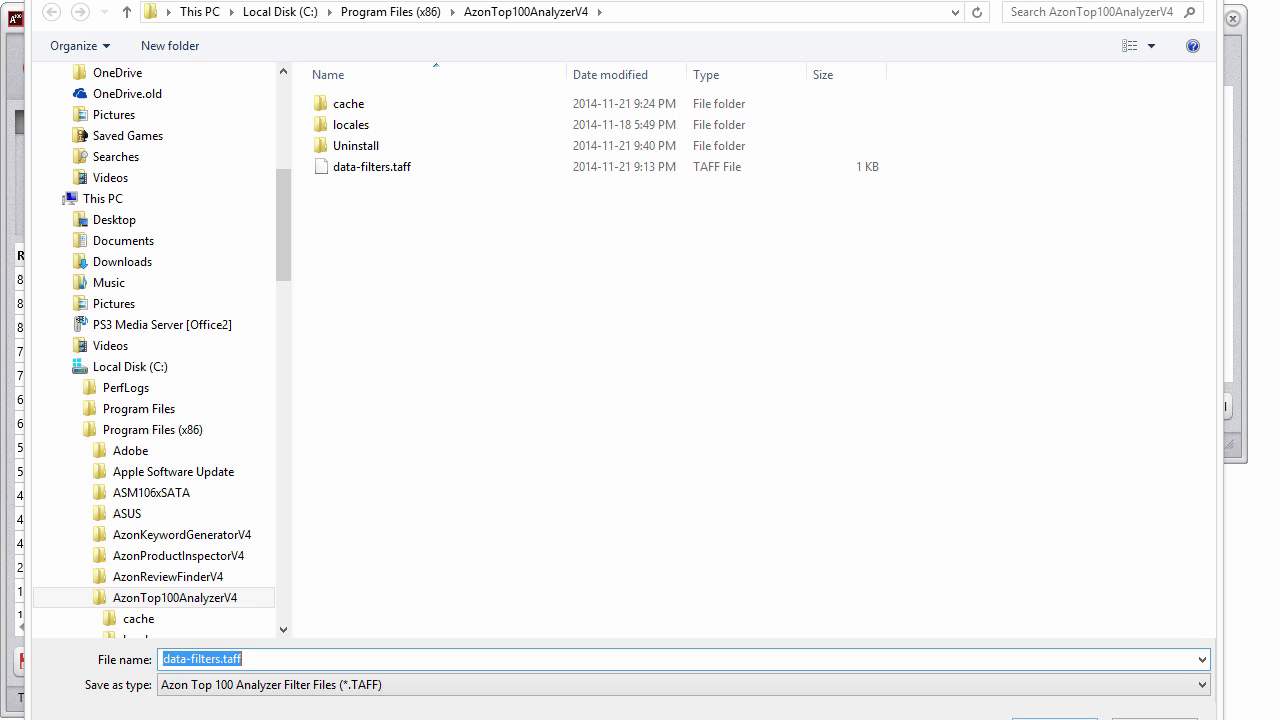
pyautogui.click(694, 348)
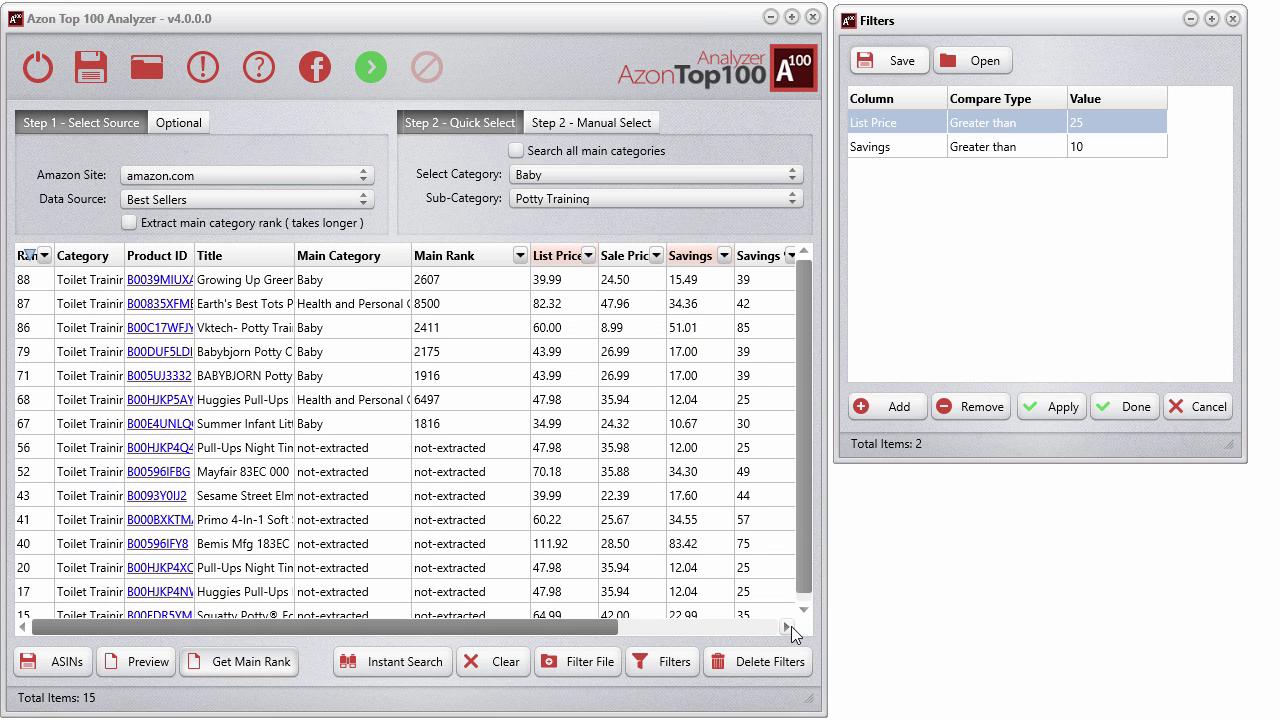
pyautogui.click(765, 661)
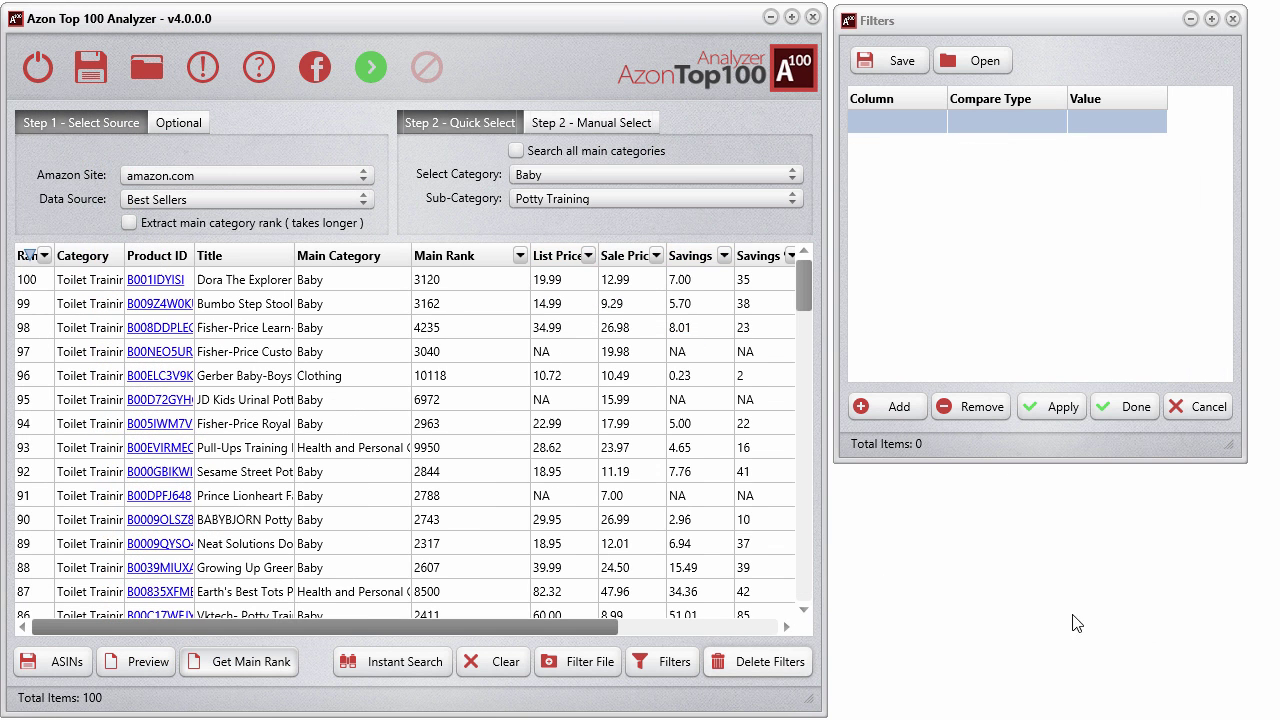
# Step: Reload data-filters.taff via Filter File, then delete the filters again
pyautogui.click(561, 664)
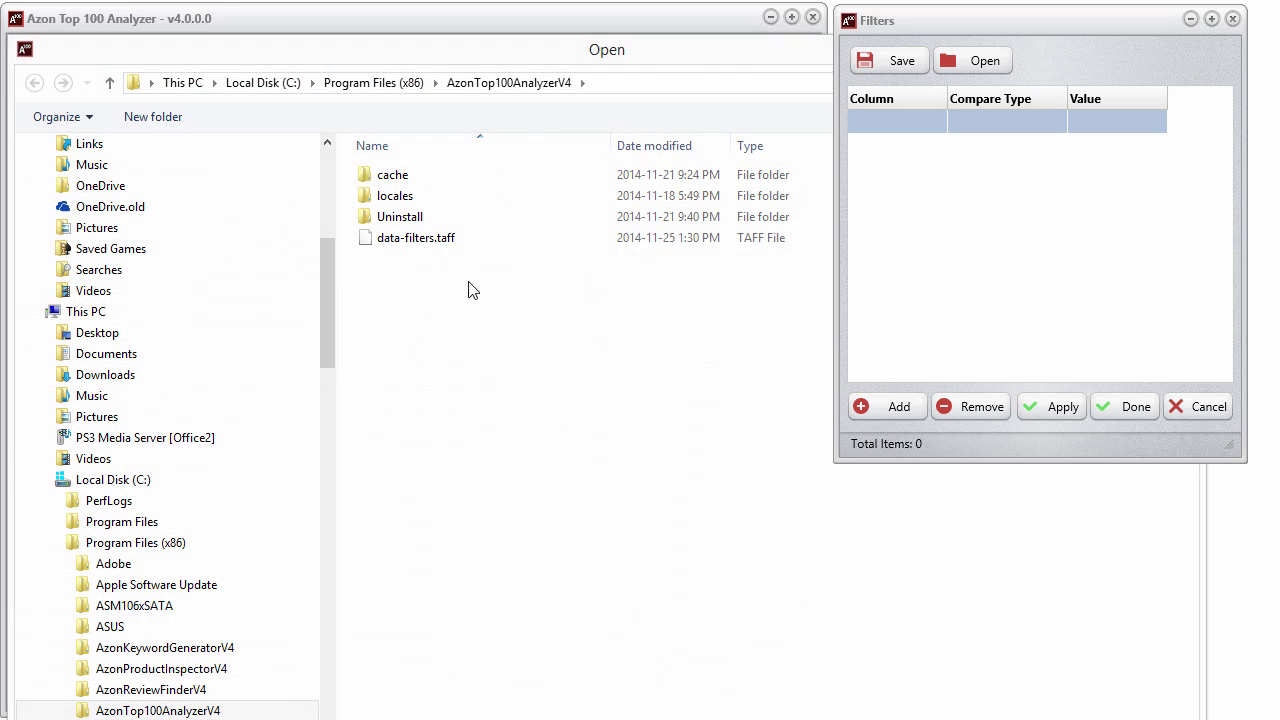
pyautogui.click(430, 246)
pyautogui.doubleClick(423, 246)
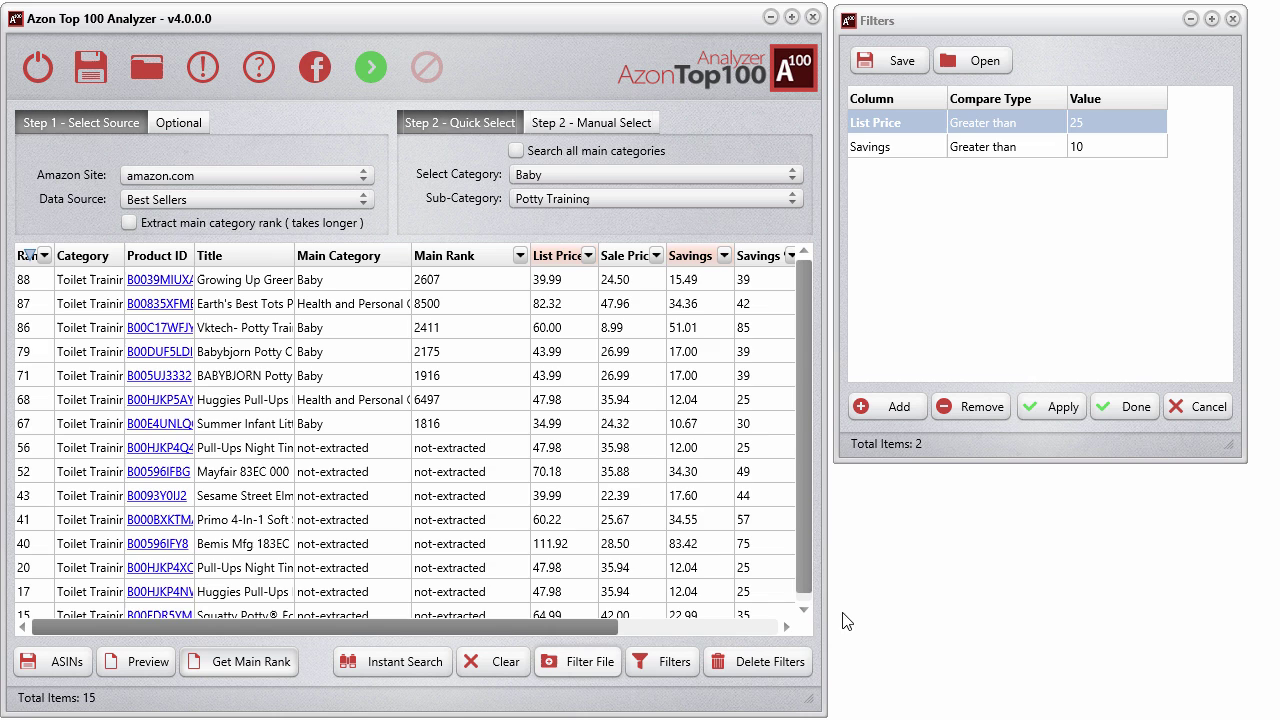
pyautogui.click(775, 661)
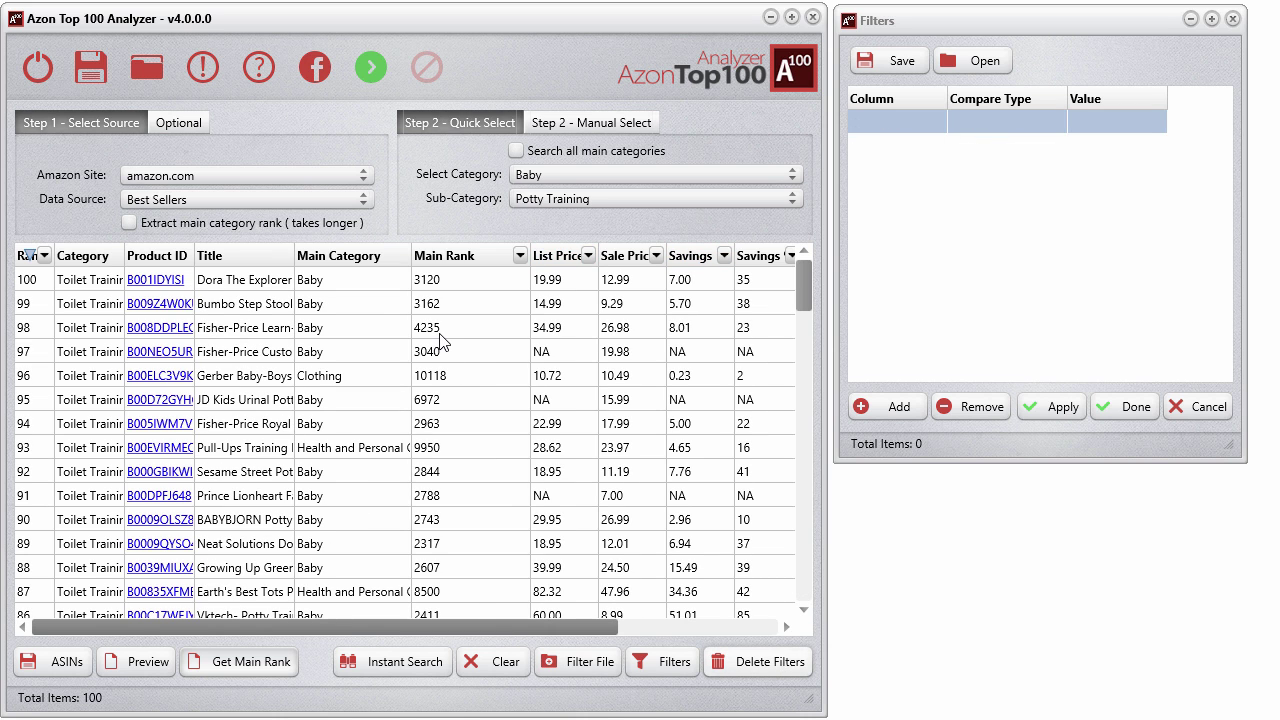
# Step: Reload data-filters.taff from the table's right-click menu, then clear all filters
pyautogui.rightClick(440, 342)
pyautogui.click(524, 449)
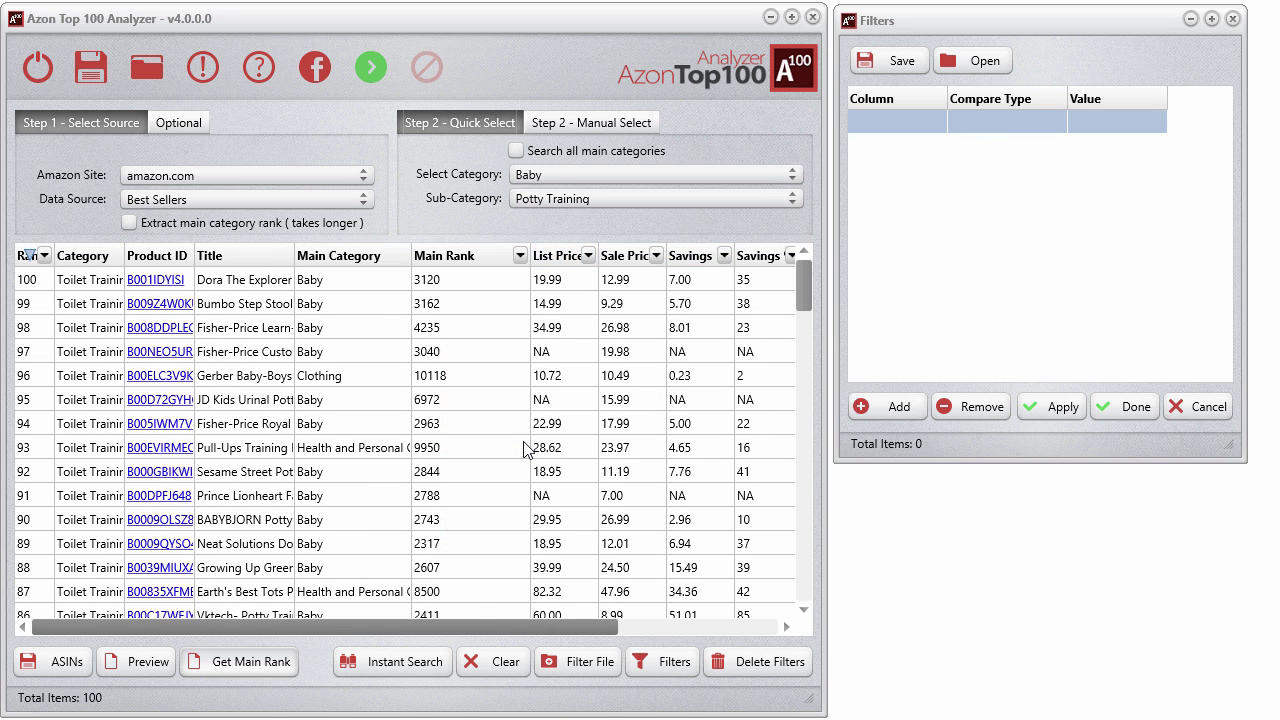
pyautogui.click(405, 250)
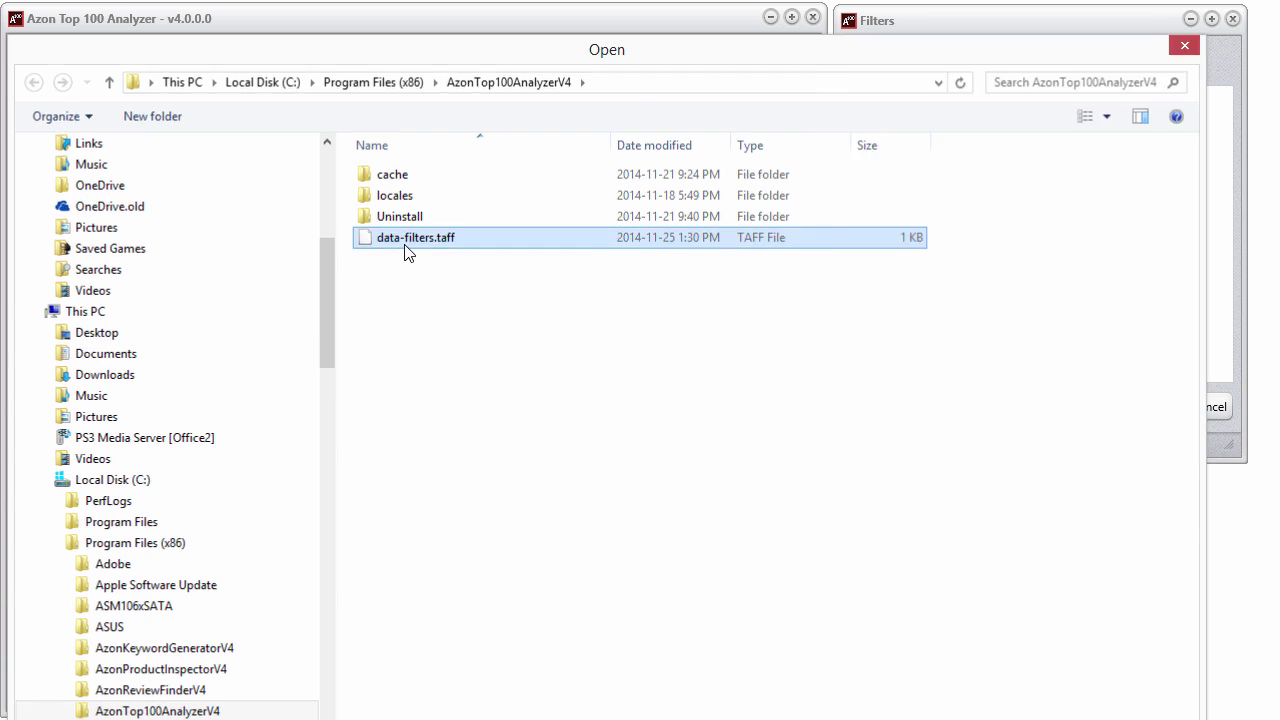
pyautogui.doubleClick(405, 250)
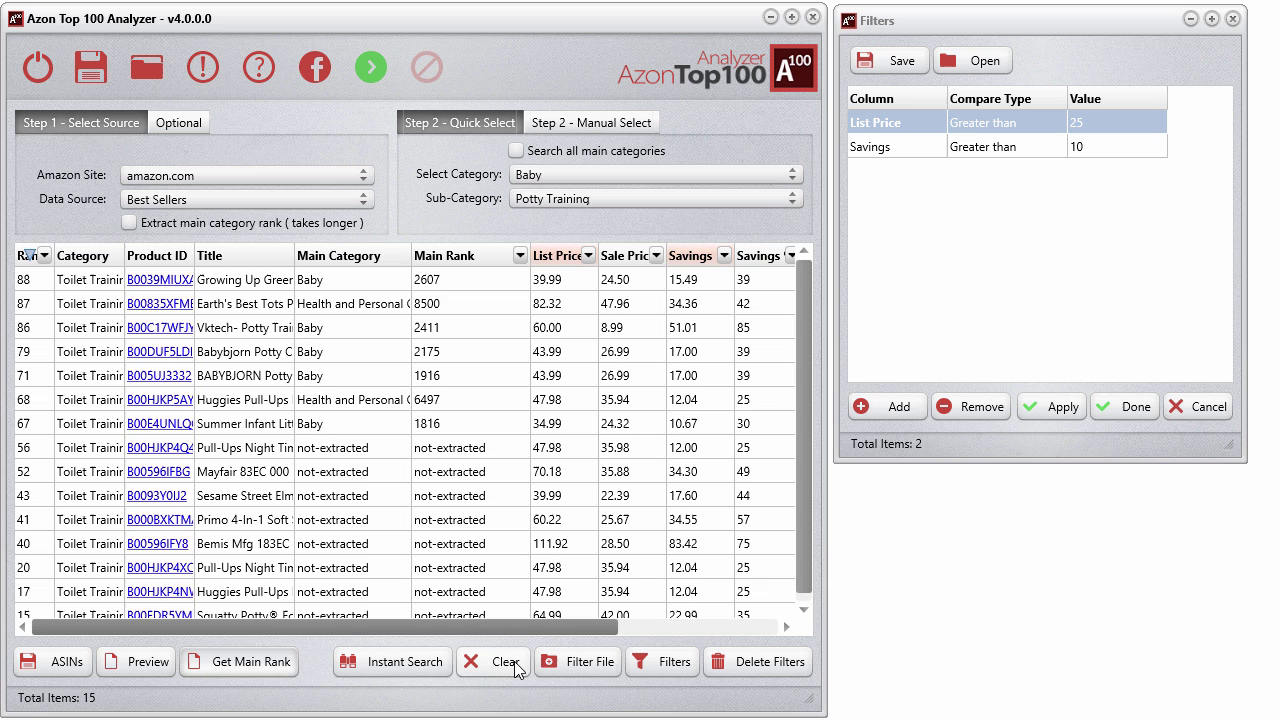
pyautogui.click(800, 664)
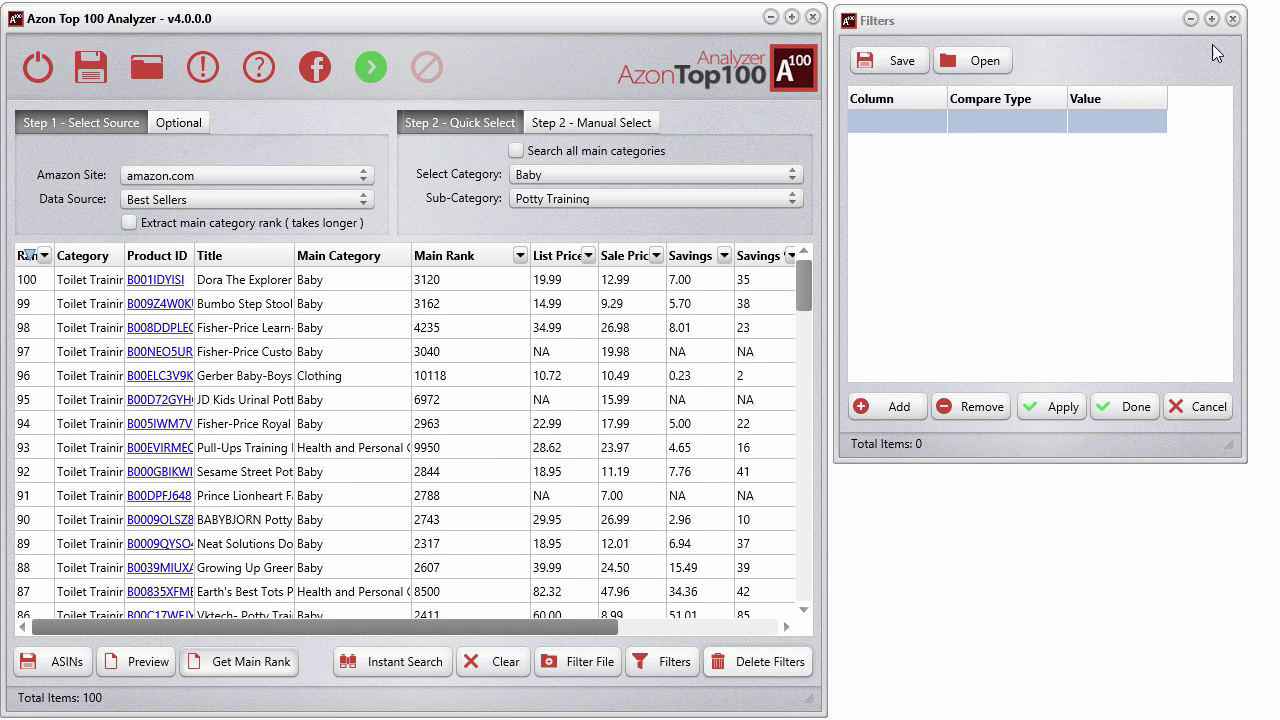
pyautogui.press('Escape')
# Step: Widen the preview to show Comm, Rating and Reviews, scroll the rows, and sort by Rank
pyautogui.moveTo(827, 440); pyautogui.dragTo(1277, 435)
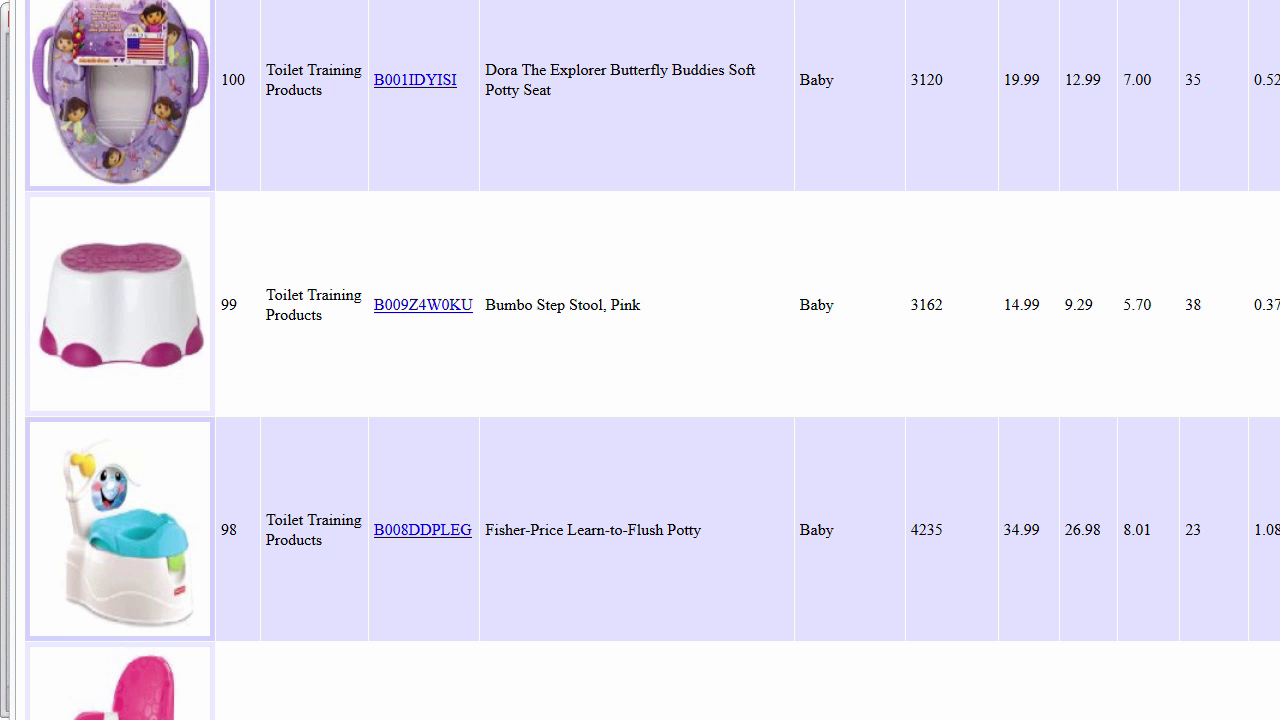
pyautogui.scroll(-5, 775, 370)
pyautogui.scroll(-5, 789, 415)
pyautogui.scroll(6, 787, 440)
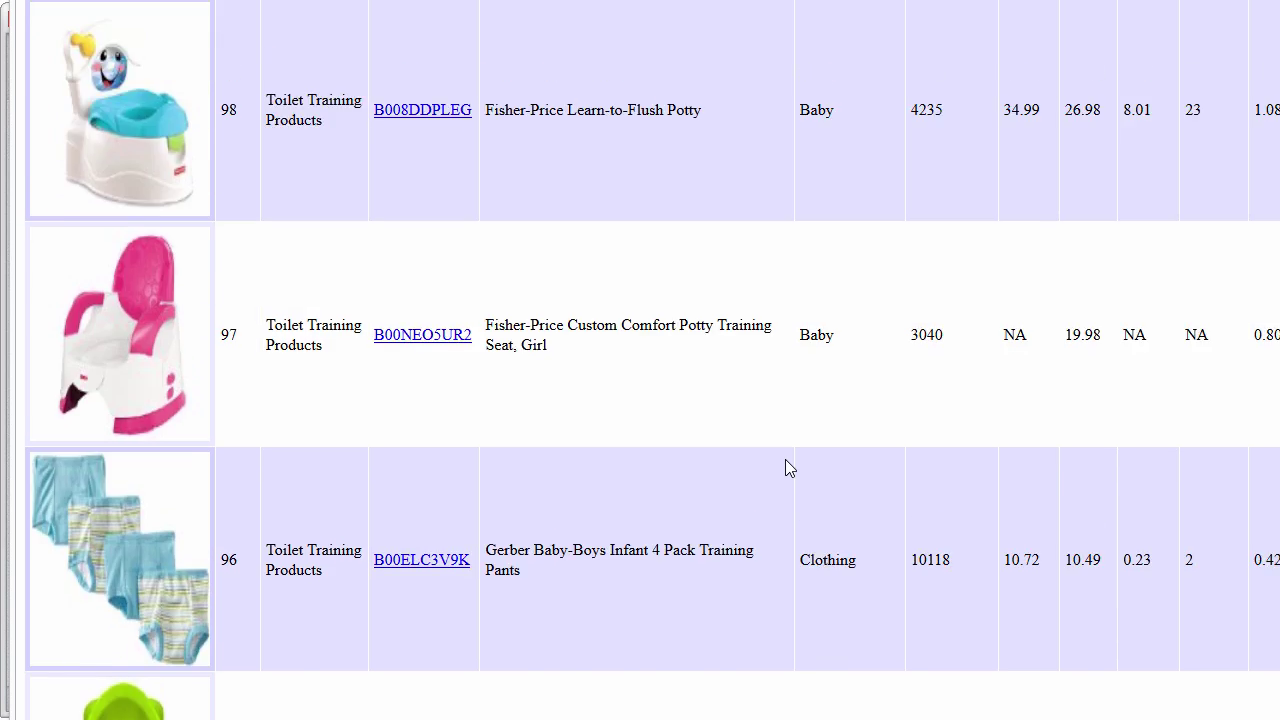
pyautogui.scroll(4, 785, 459)
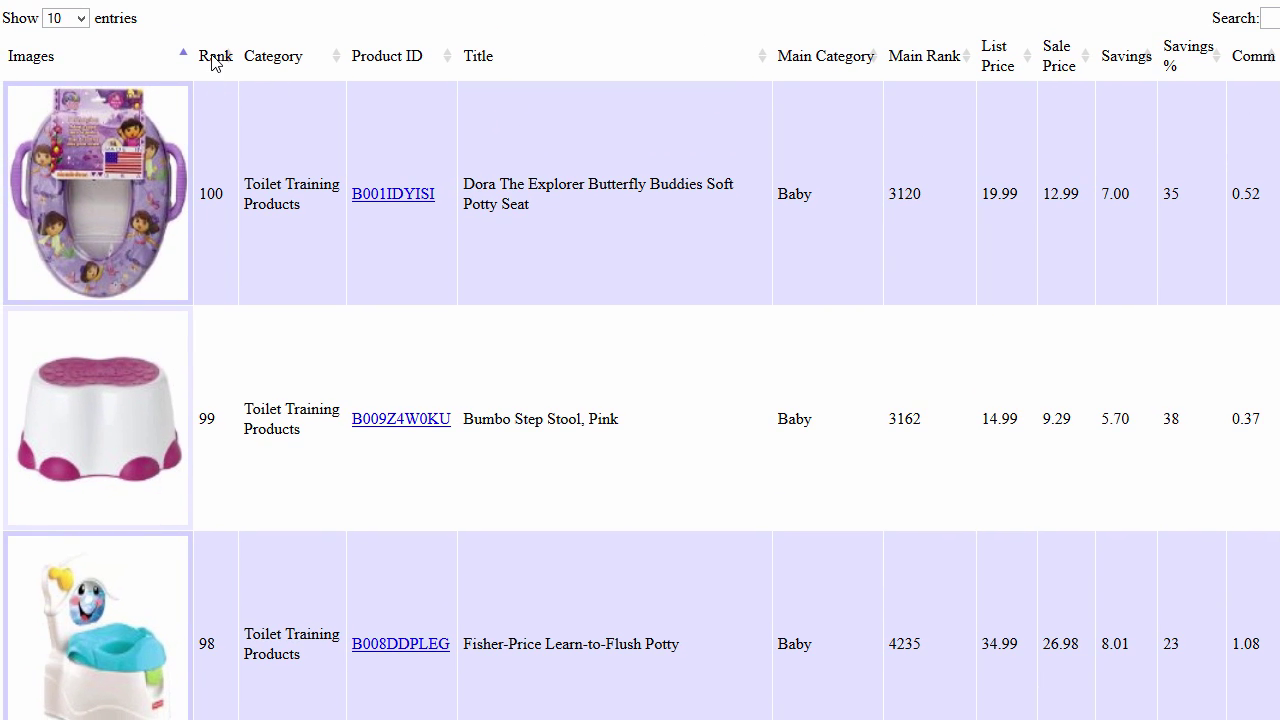
pyautogui.doubleClick(213, 58)
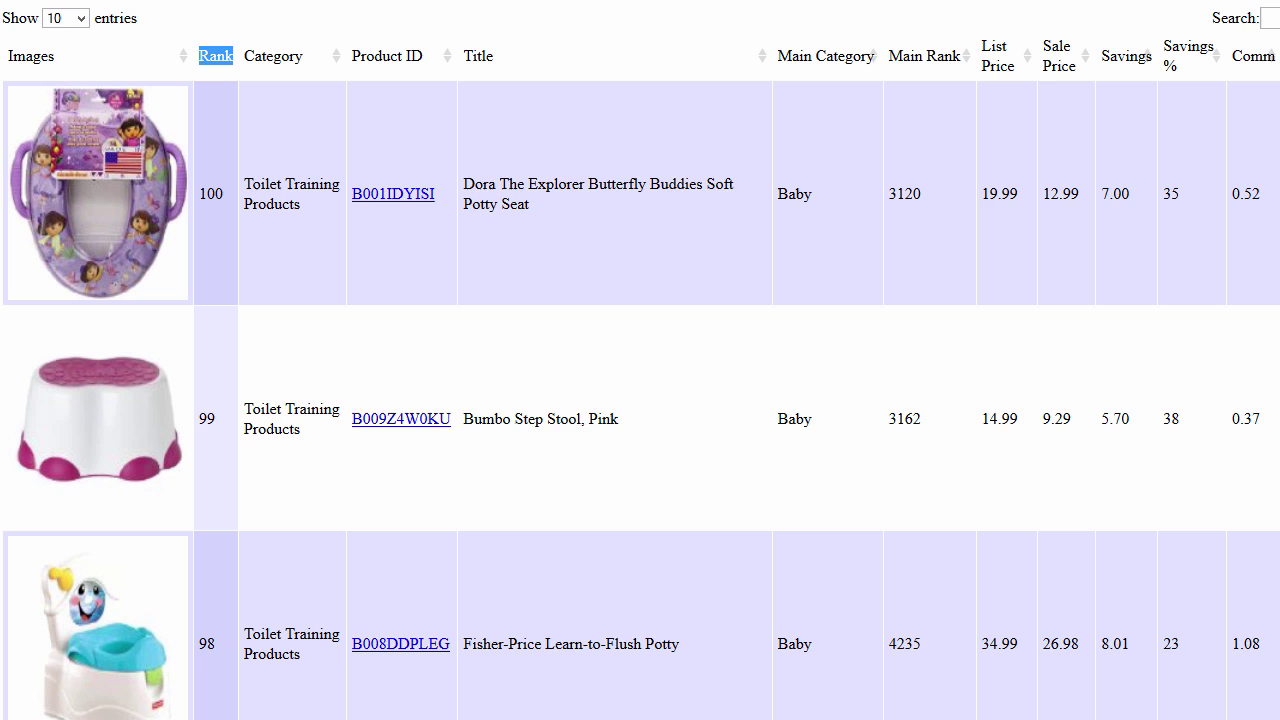
# Step: Test the Search box with 'fgf', clear it, and show 100 entries per page
pyautogui.click(1214, 20)
pyautogui.write('fg')
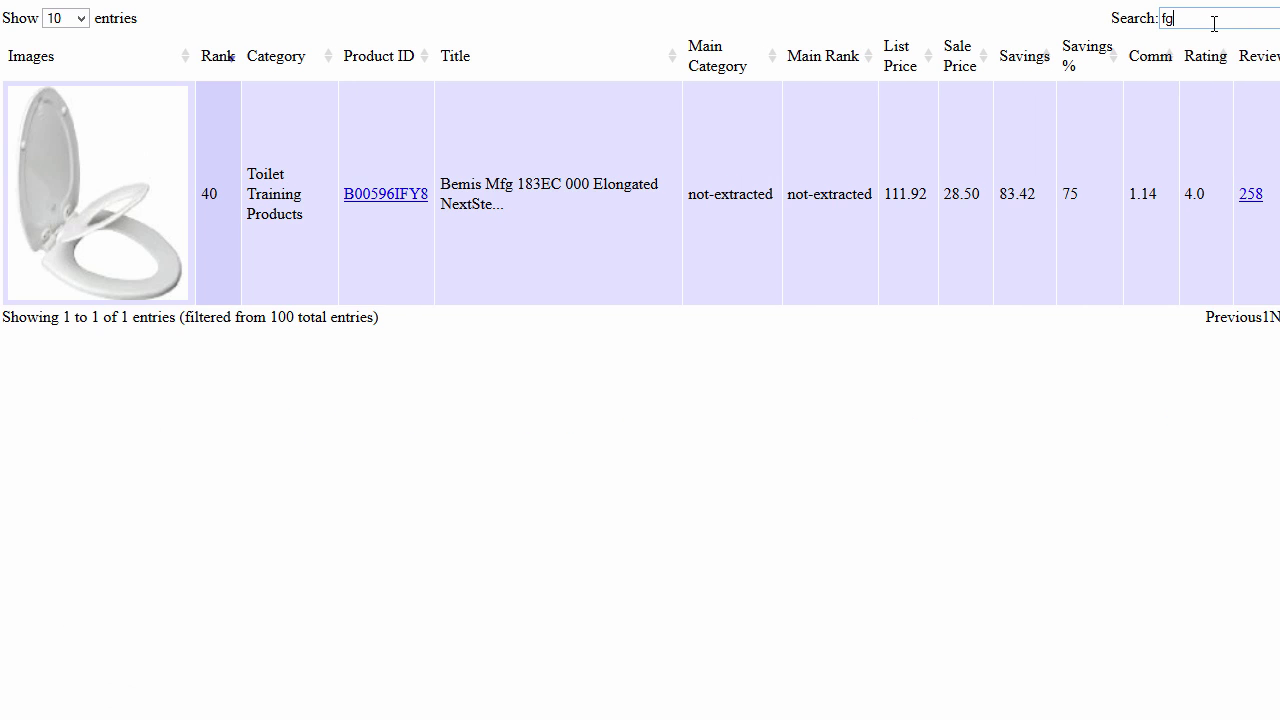
pyautogui.write('f')
pyautogui.press('BackSpace')
pyautogui.press('BackSpace')
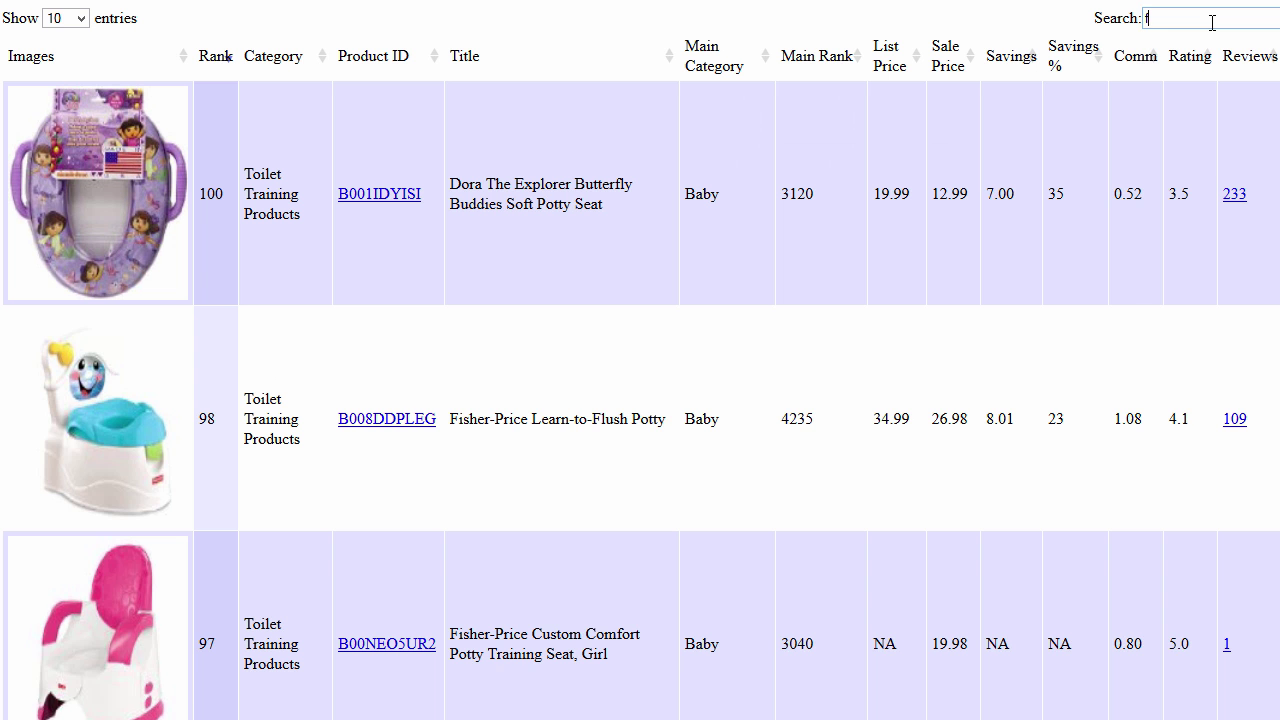
pyautogui.press('BackSpace')
pyautogui.click(66, 18)
pyautogui.click(58, 85)
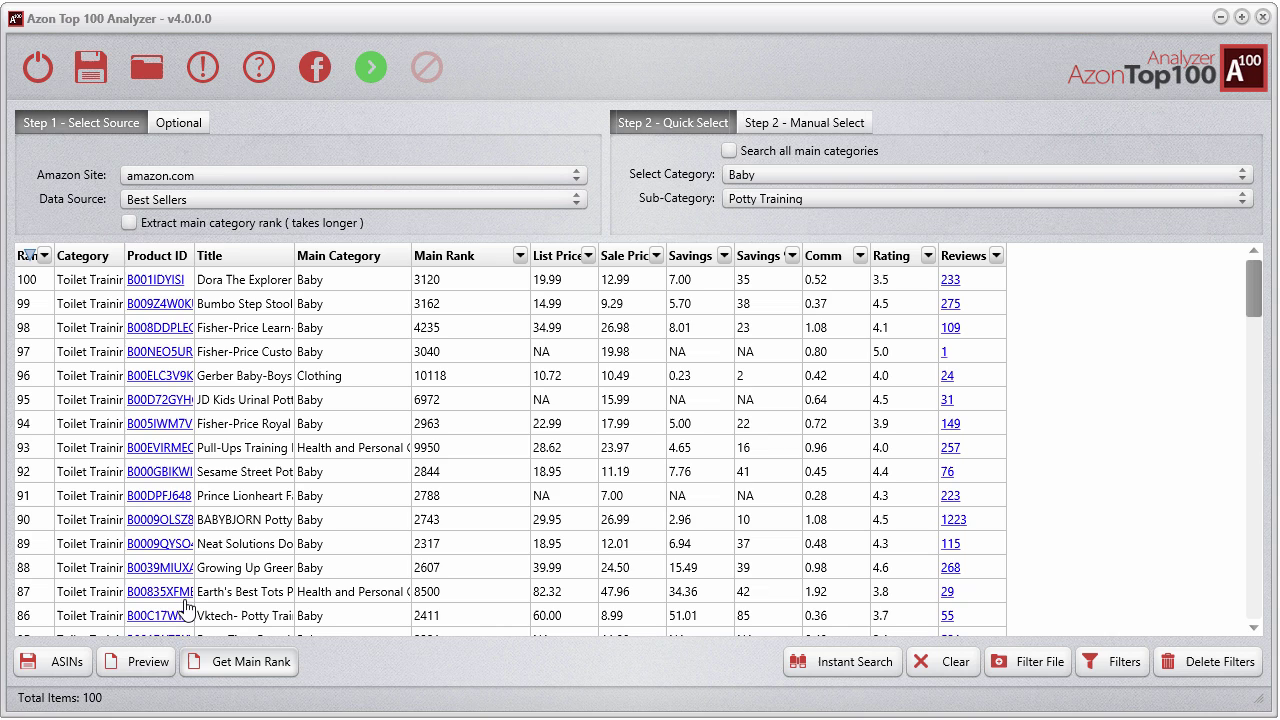
# Step: Check the save options, then widen the Product ID column to show full ASINs
pyautogui.click(90, 67)
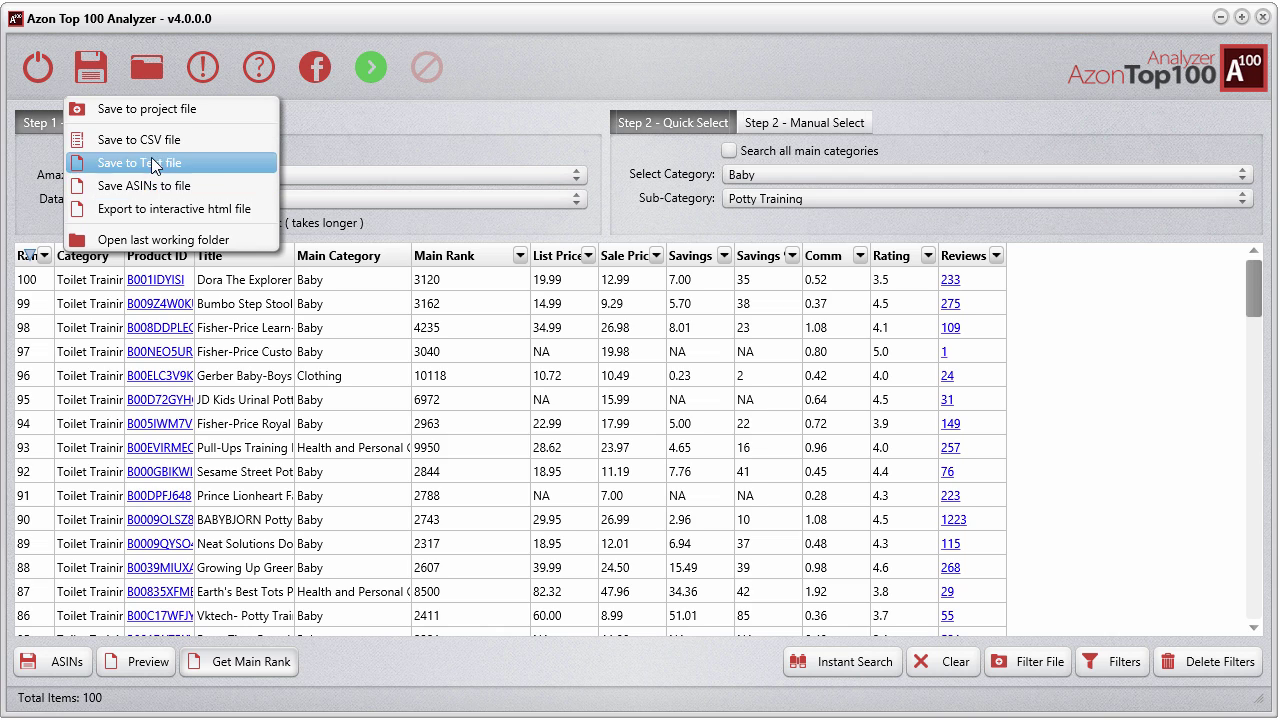
pyautogui.click(398, 402)
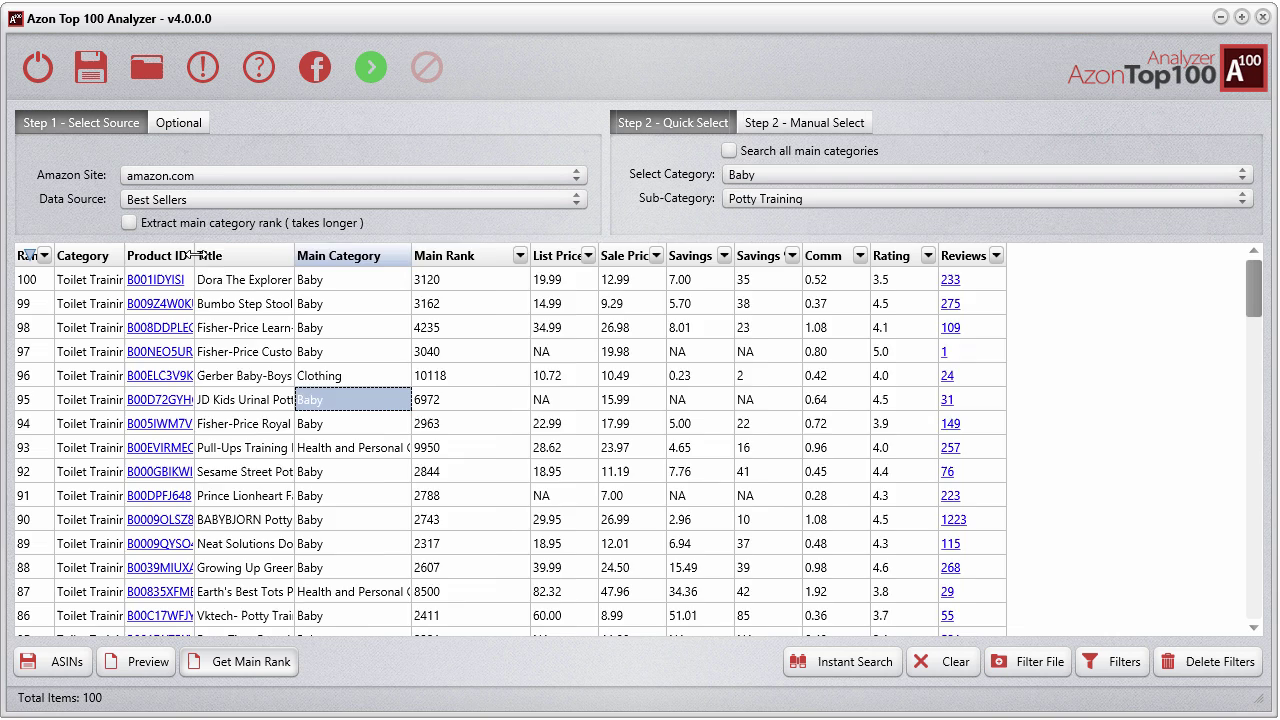
pyautogui.moveTo(196, 255); pyautogui.dragTo(290, 255)
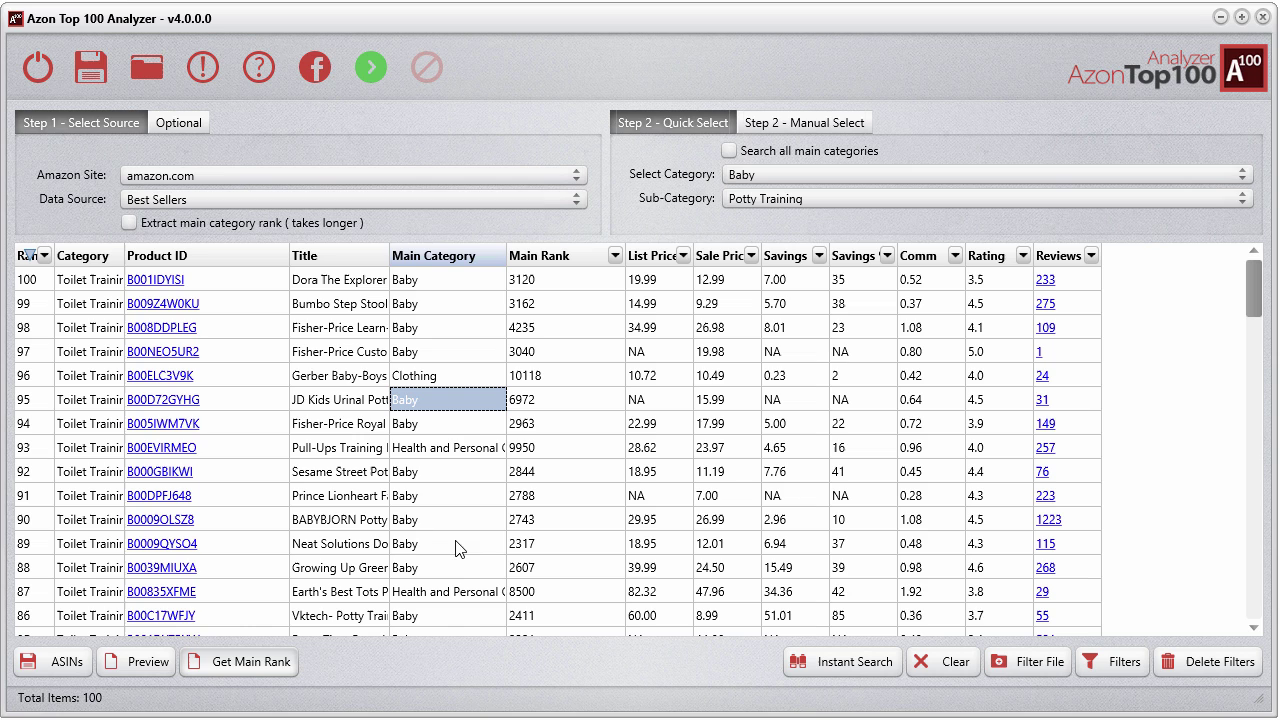
# Step: Inspect main rank and category values, scroll down, and resume main rank extraction
pyautogui.click(588, 448)
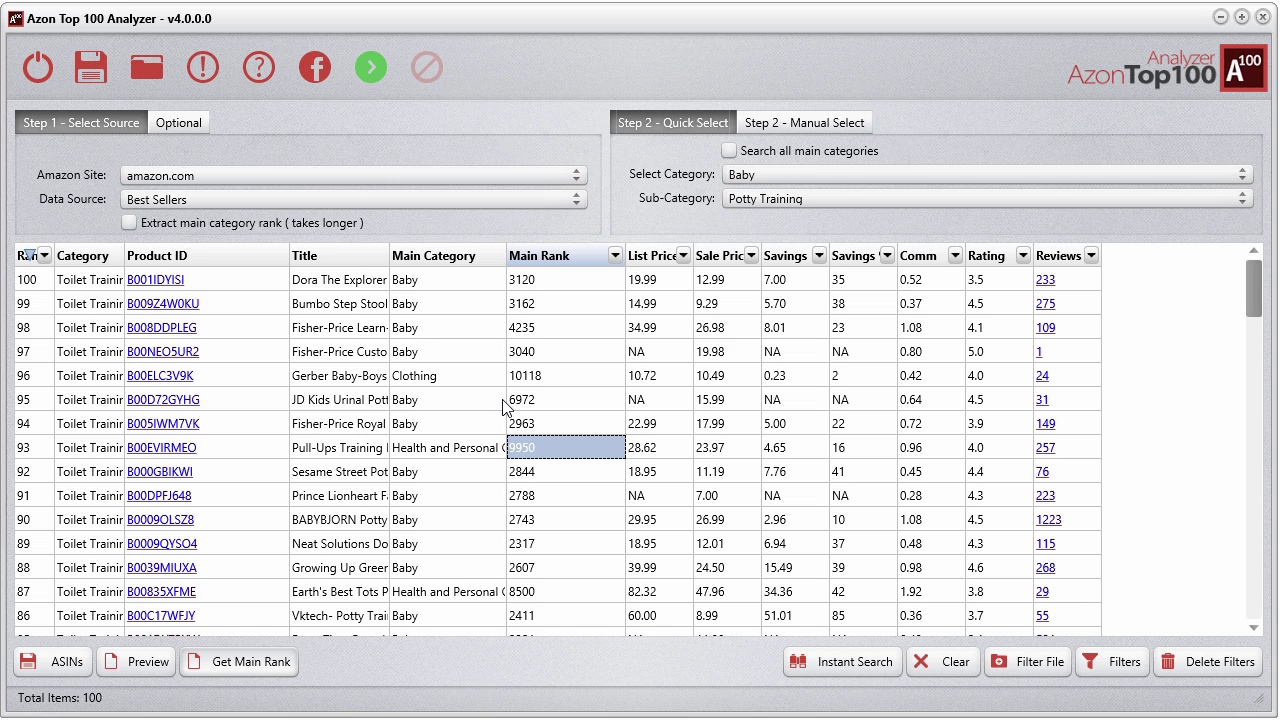
pyautogui.click(182, 226)
pyautogui.click(402, 566)
pyautogui.scroll(-1, 402, 560)
pyautogui.scroll(-2, 402, 555)
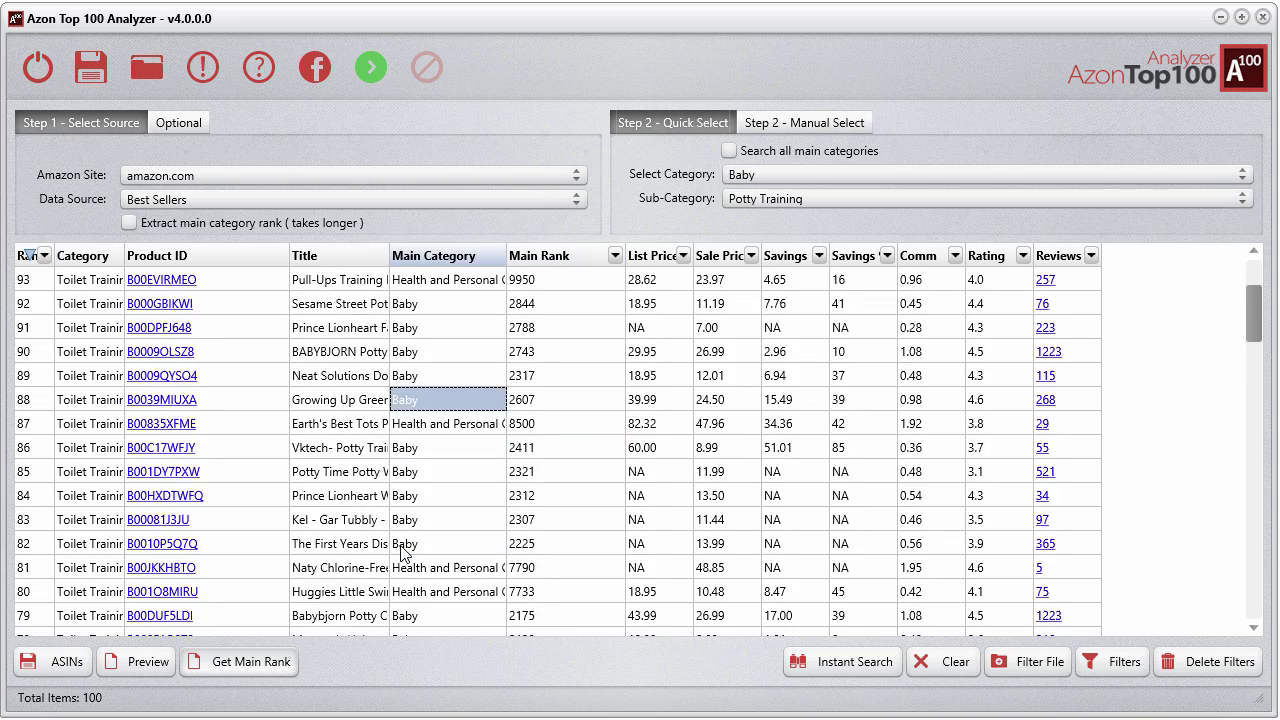
pyautogui.scroll(-7, 402, 553)
pyautogui.scroll(-2, 402, 553)
pyautogui.click(258, 662)
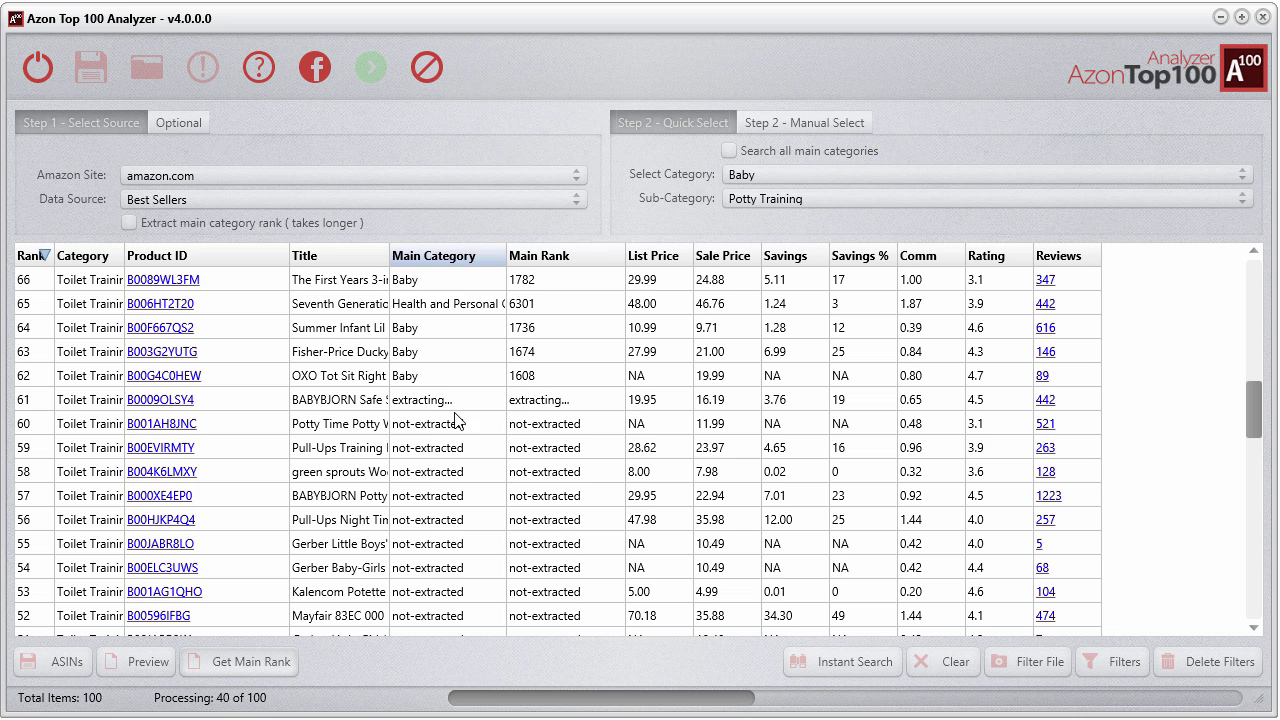
# Step: Stop extraction, widen the Title column, and resume main ranks from rank 58
pyautogui.click(432, 55)
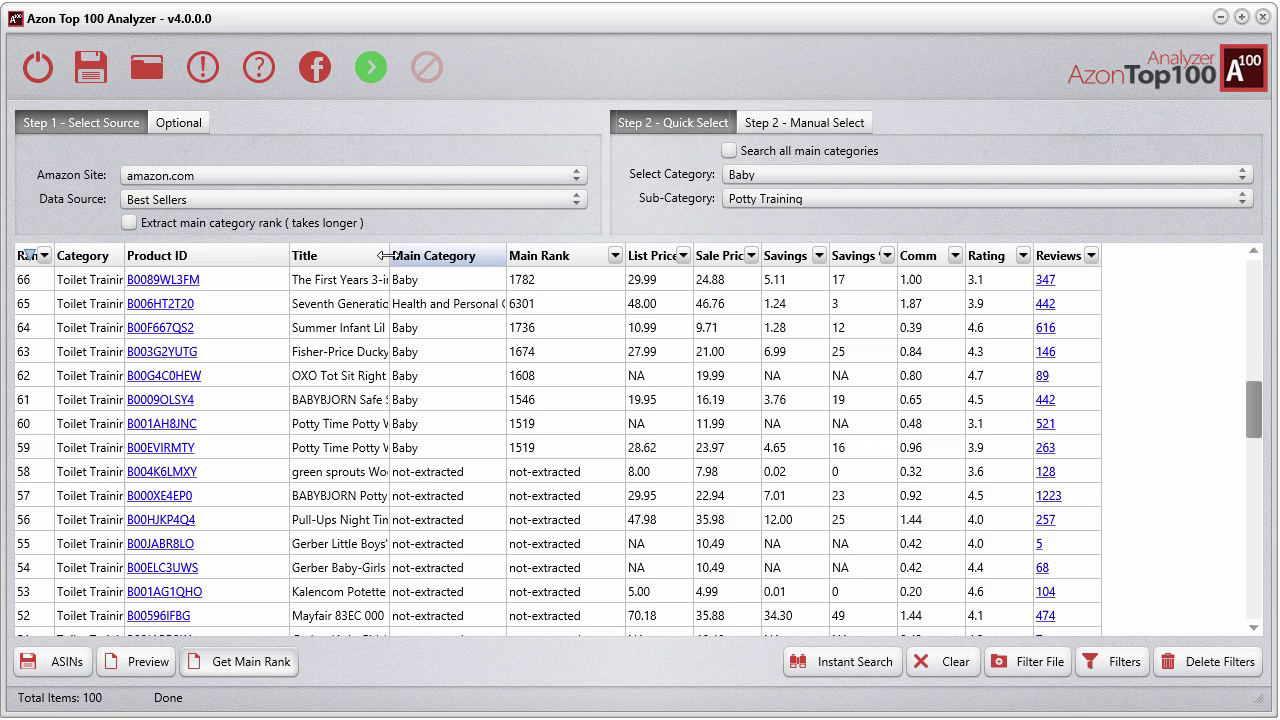
pyautogui.moveTo(389, 255); pyautogui.dragTo(612, 255)
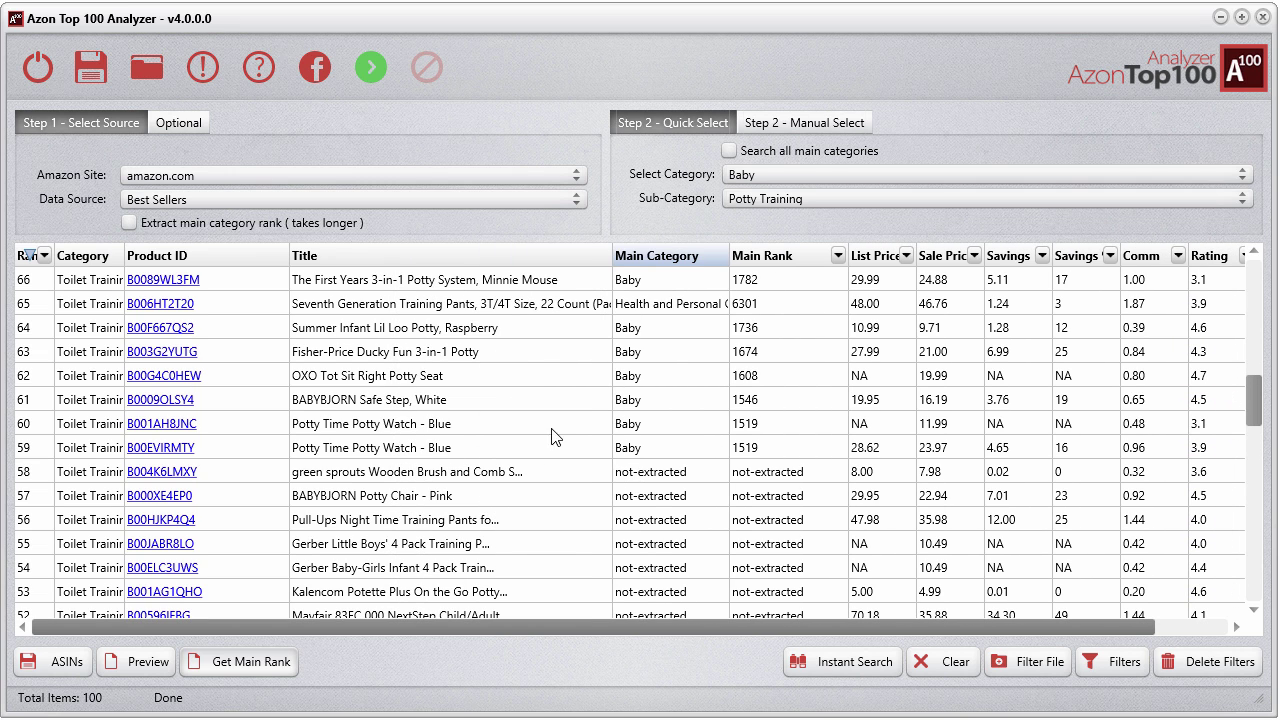
pyautogui.click(504, 474)
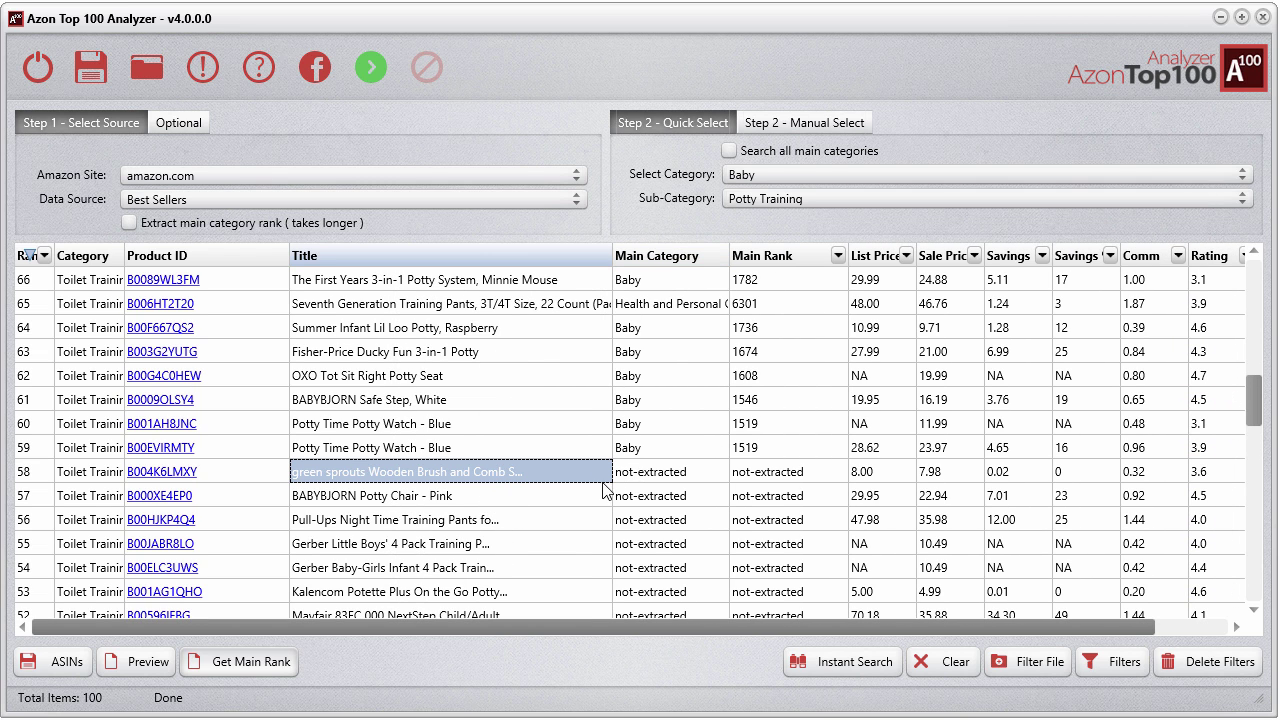
pyautogui.click(244, 664)
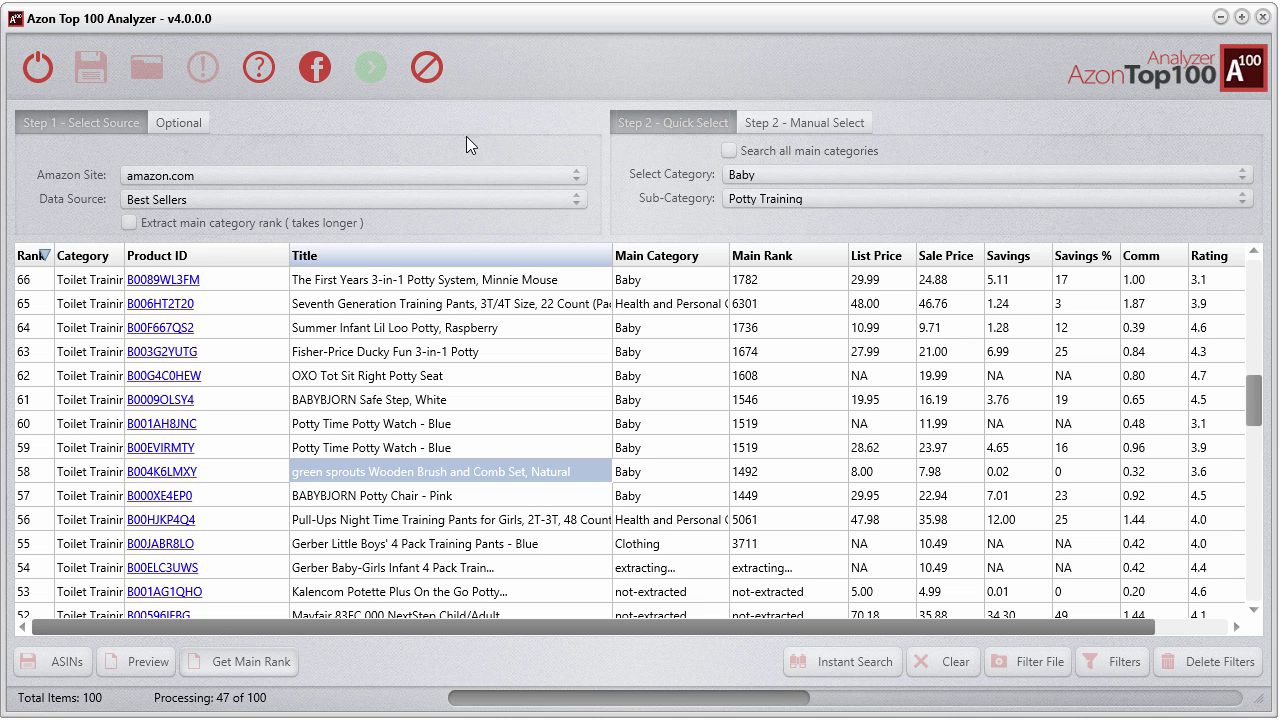
# Step: Stop extraction again after ranks reach 54 and scroll back to the top
pyautogui.click(431, 69)
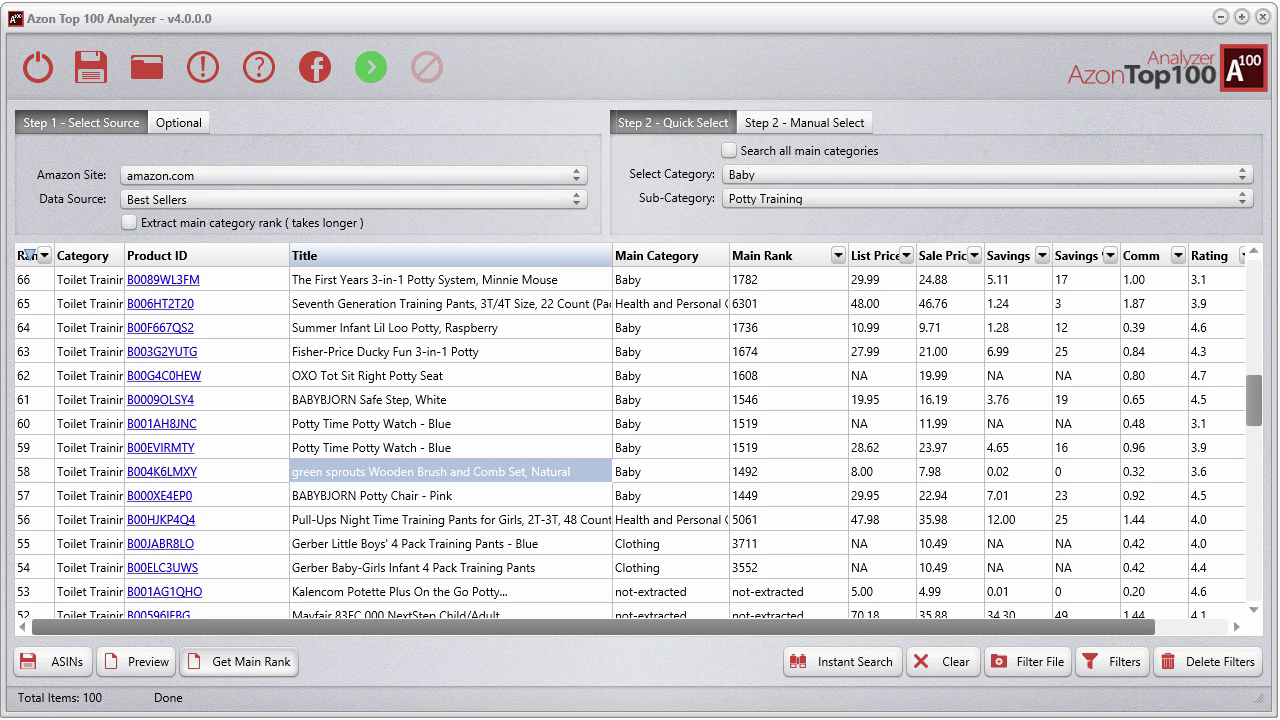
pyautogui.click(500, 350)
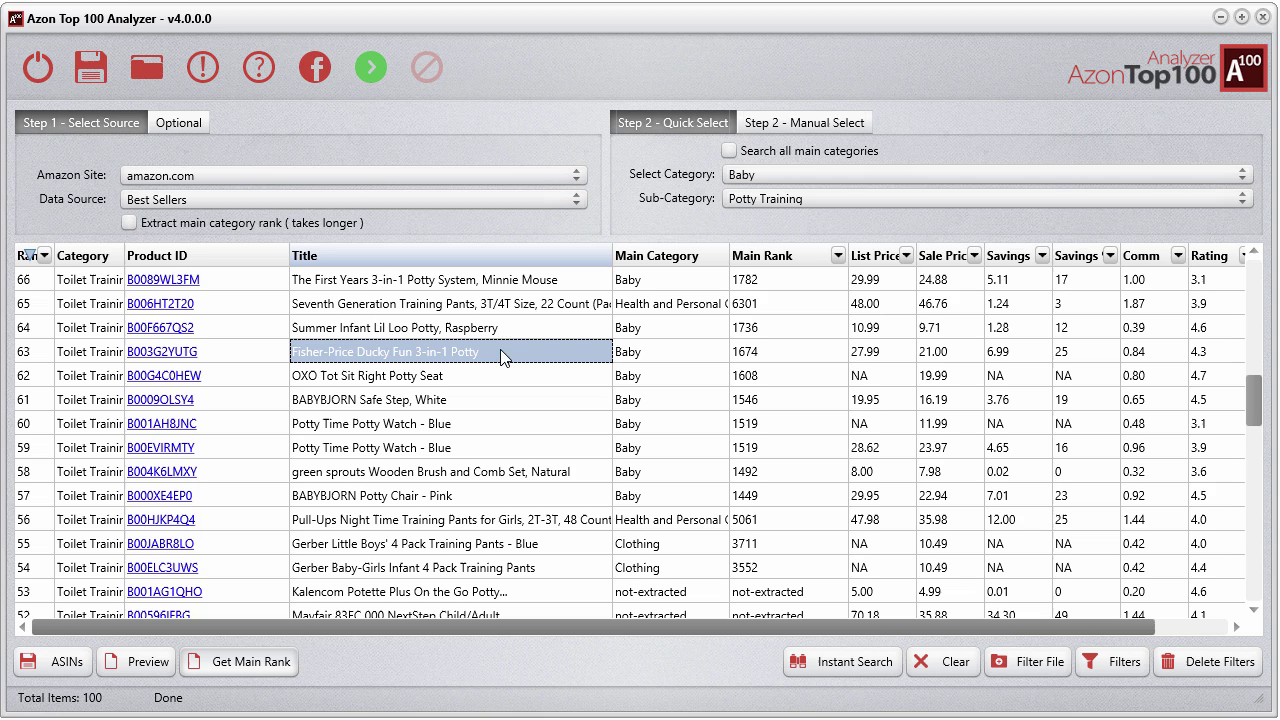
pyautogui.click(496, 286)
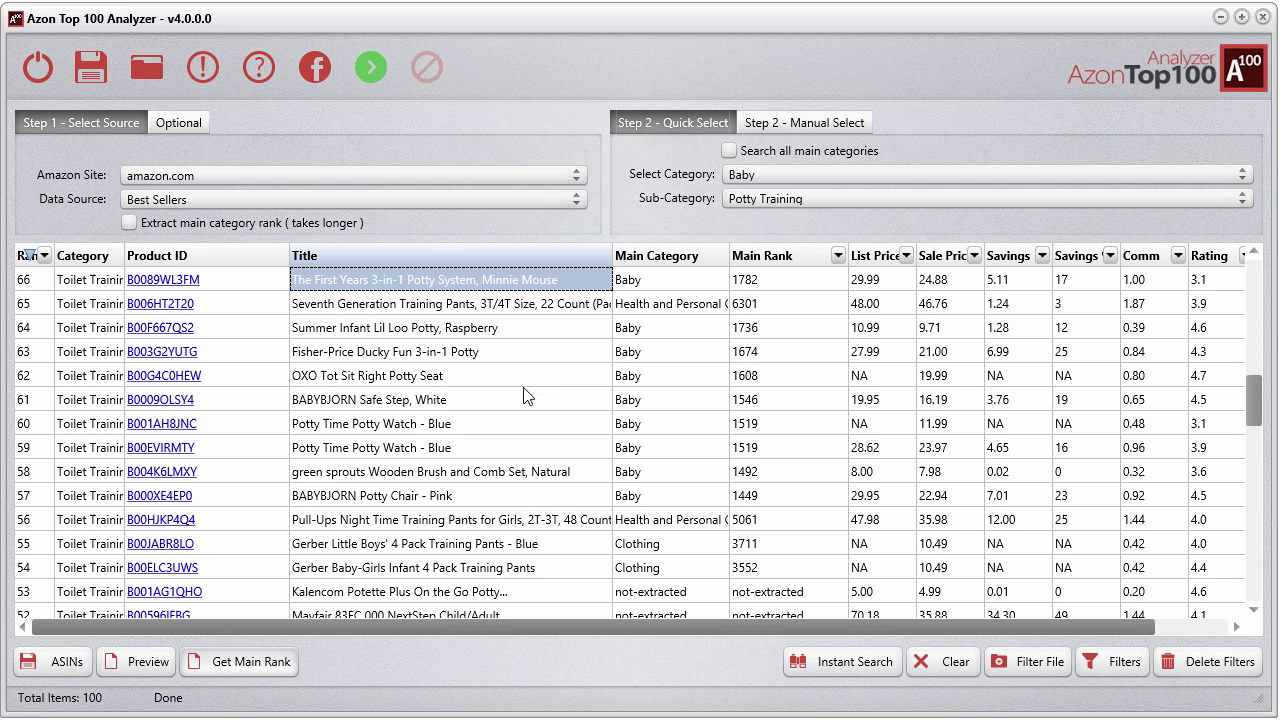
pyautogui.moveTo(1252, 398); pyautogui.dragTo(1256, 278)
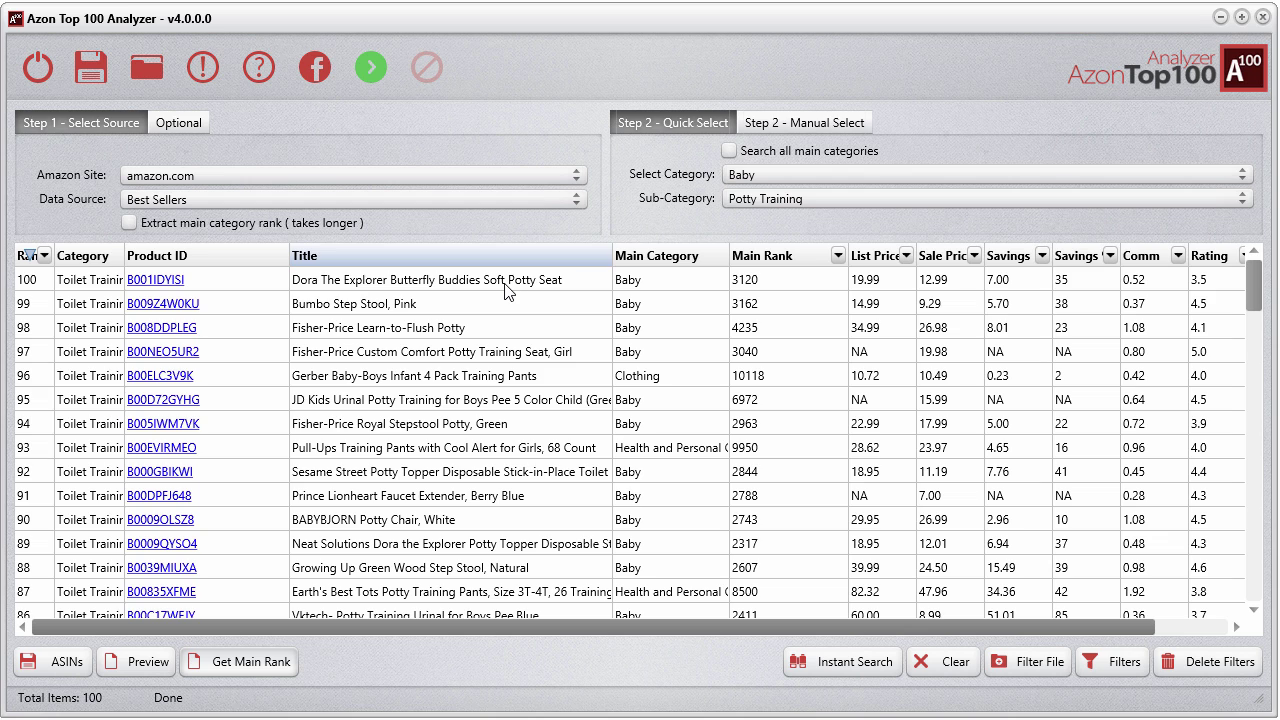
# Step: Clear all table data, confirming with Yes, and switch to Step 2 - Manual Select
pyautogui.click(945, 663)
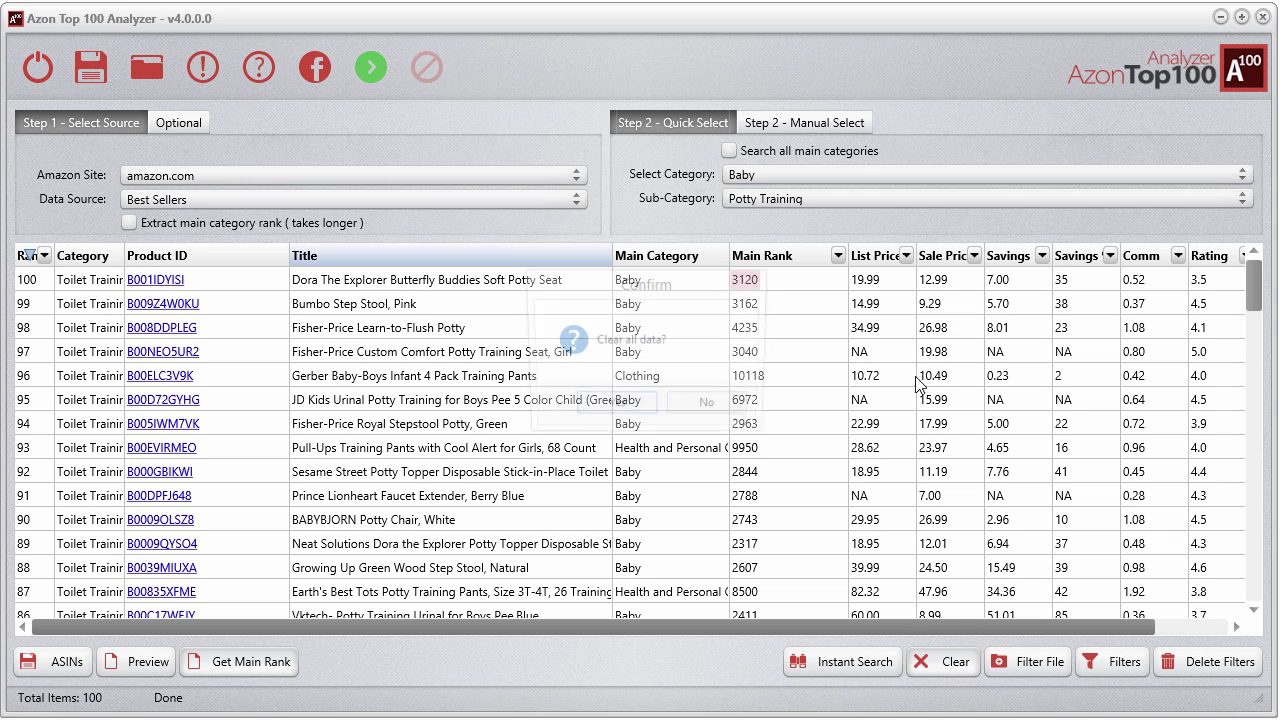
pyautogui.click(607, 410)
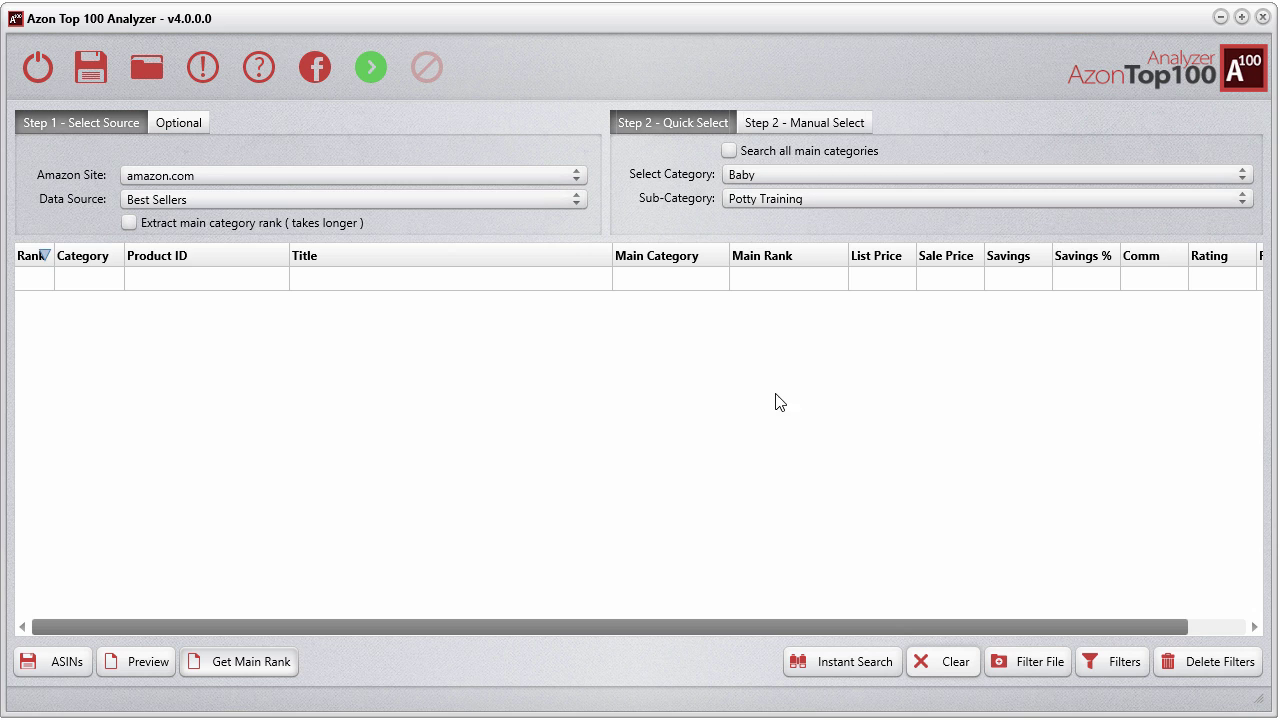
pyautogui.click(819, 121)
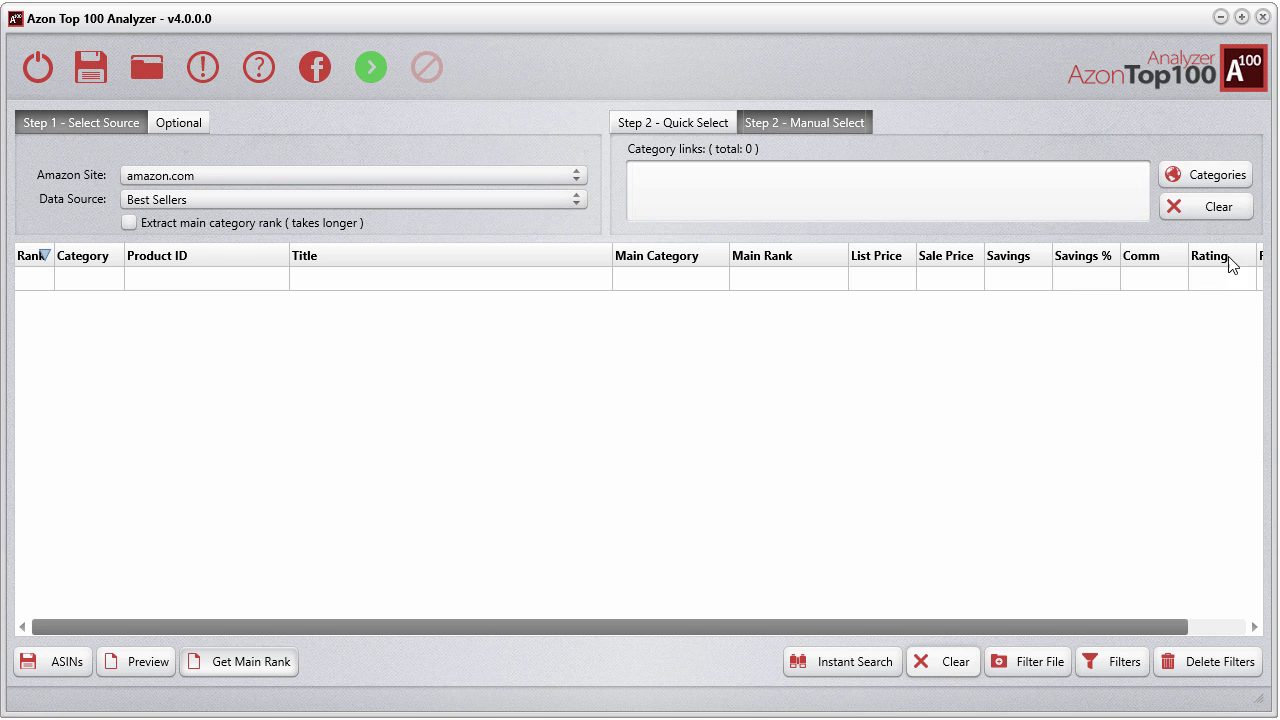
# Step: Open the Categories Browser, then move and enlarge its window
pyautogui.click(1214, 177)
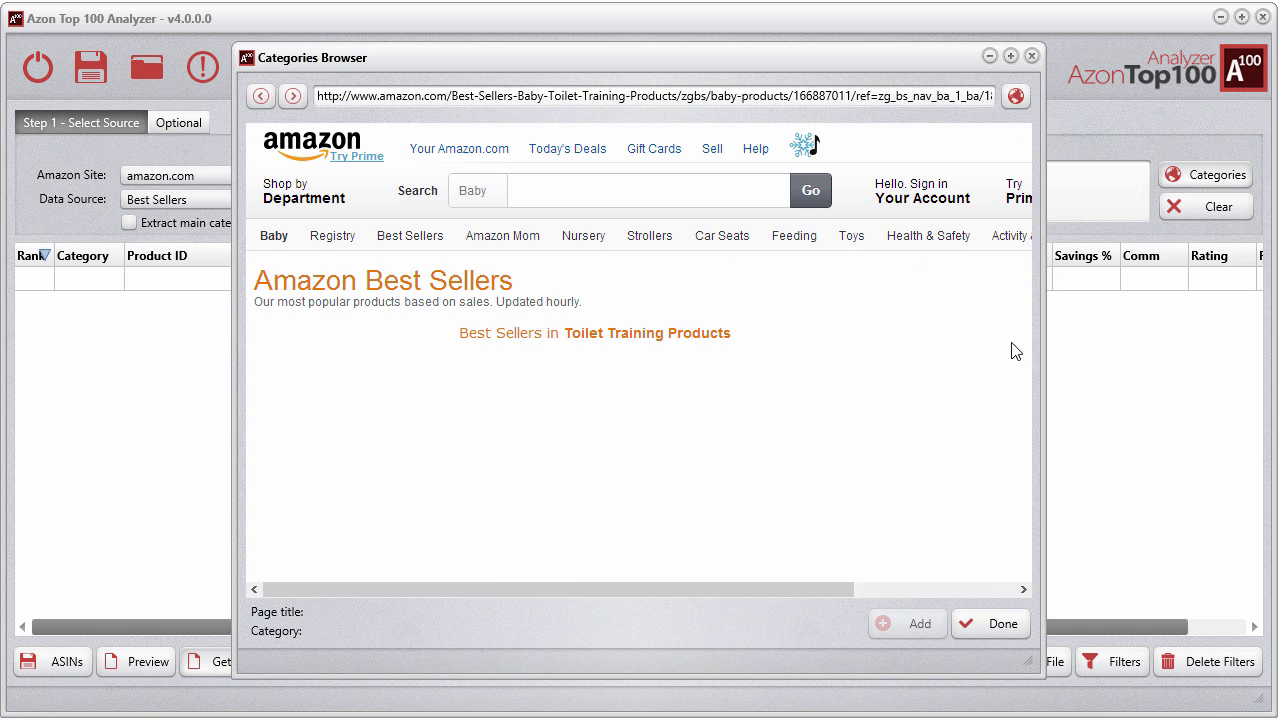
pyautogui.moveTo(853, 60); pyautogui.dragTo(698, 19)
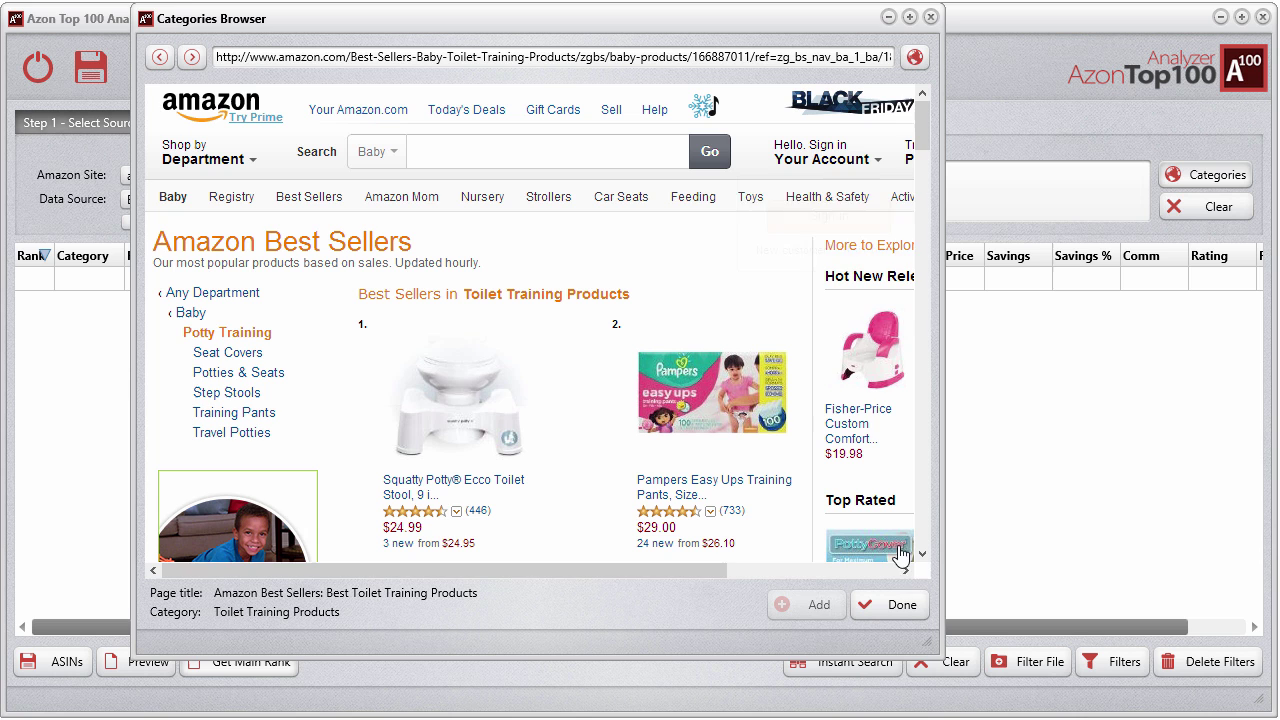
pyautogui.moveTo(932, 646); pyautogui.dragTo(1050, 714)
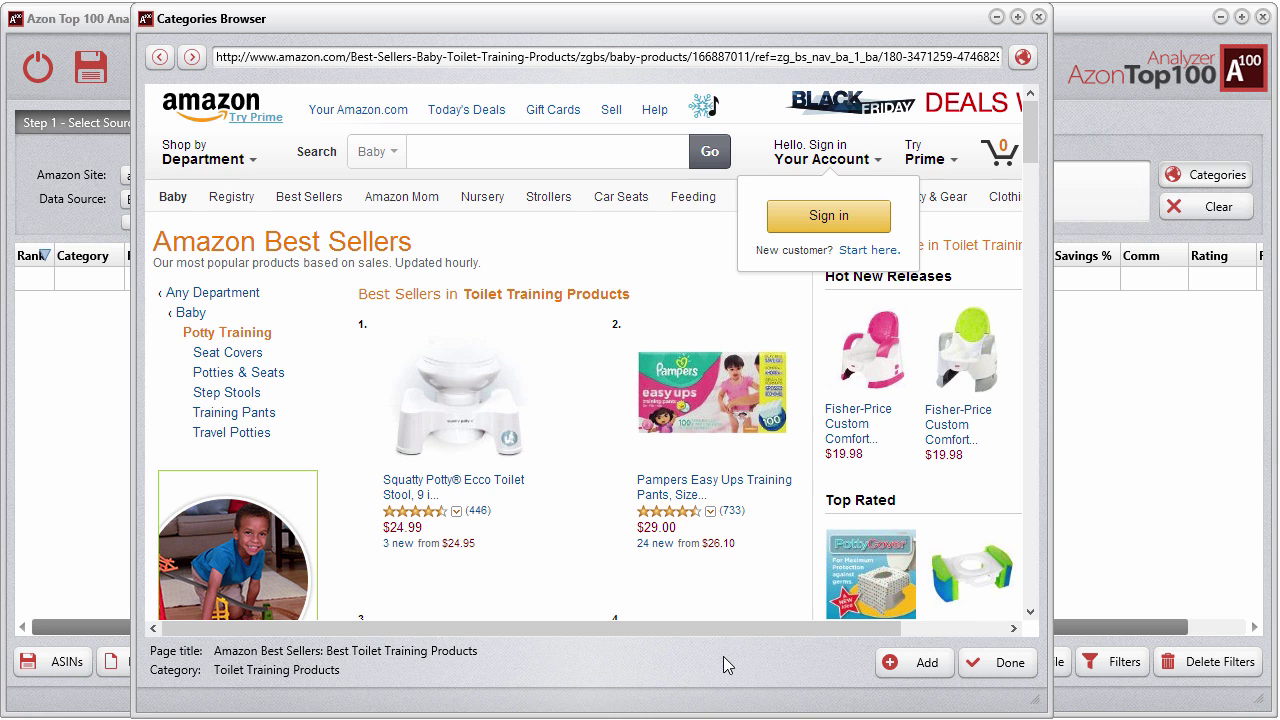
pyautogui.moveTo(731, 33); pyautogui.dragTo(606, 34)
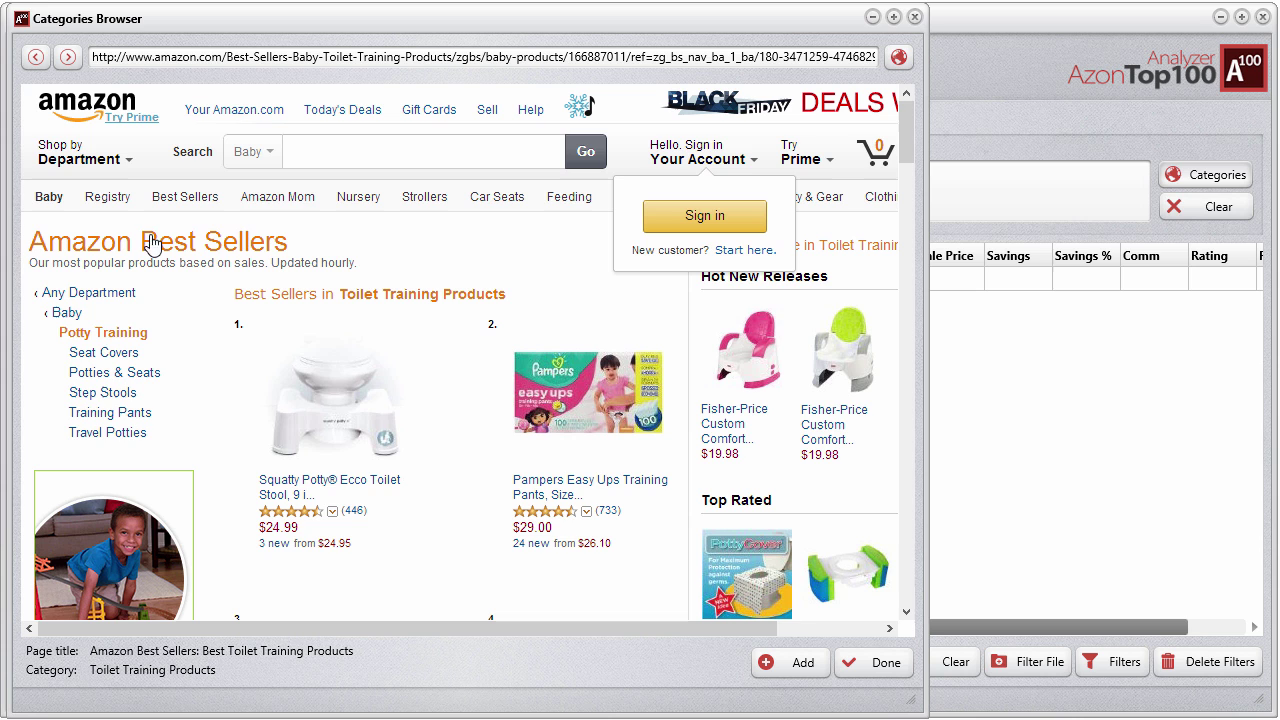
# Step: Navigate Baby > Car Seats > Car Seats > Infant to the Infant Safety Car Seats best sellers
pyautogui.click(66, 312)
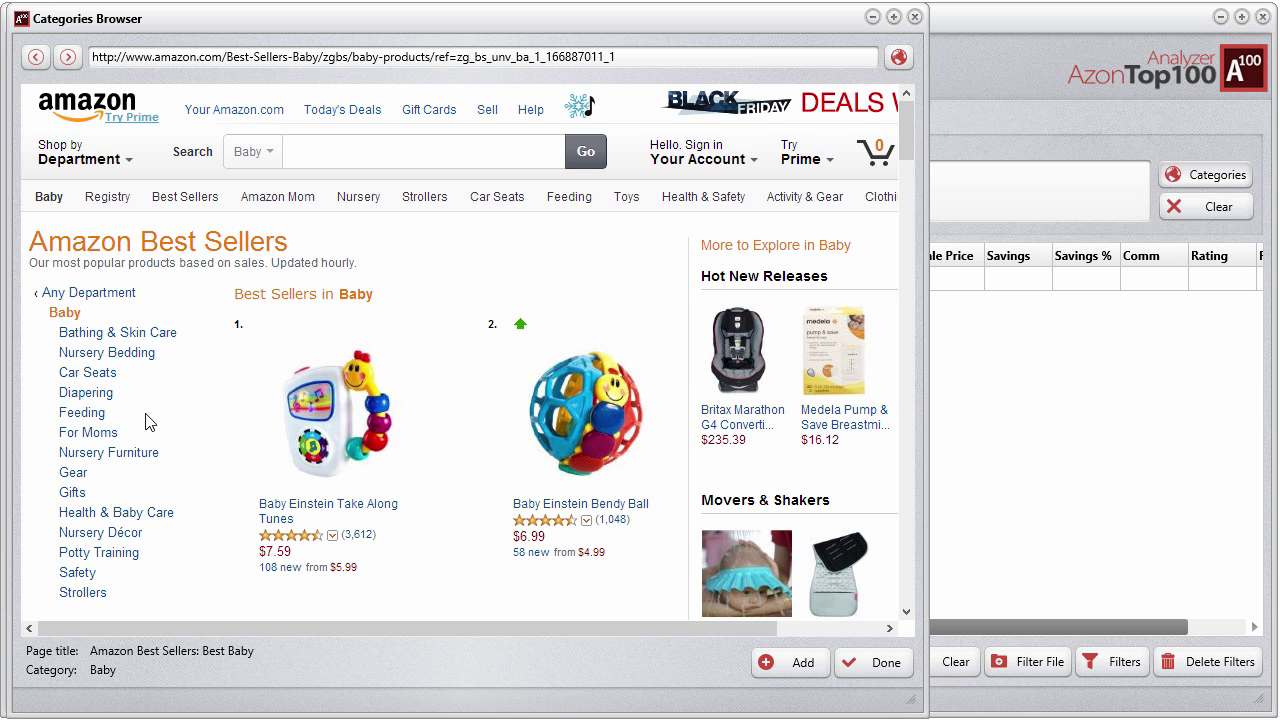
pyautogui.click(98, 375)
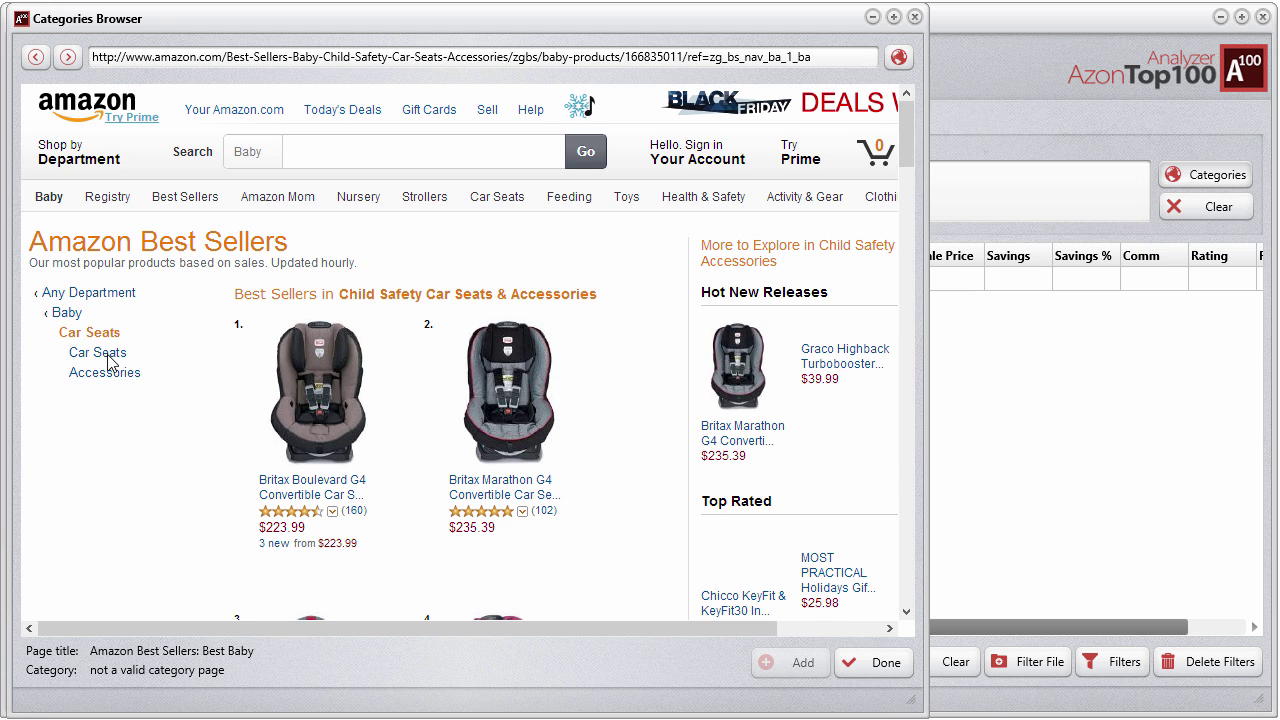
pyautogui.click(106, 355)
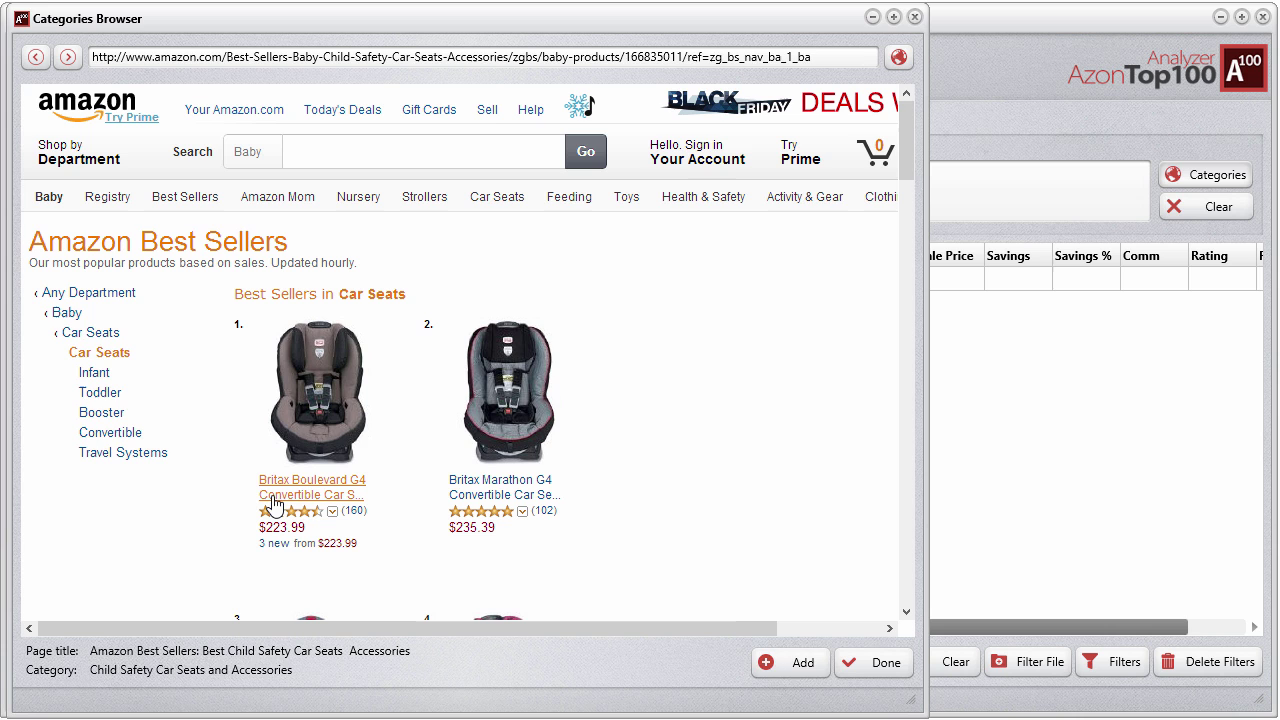
pyautogui.click(100, 374)
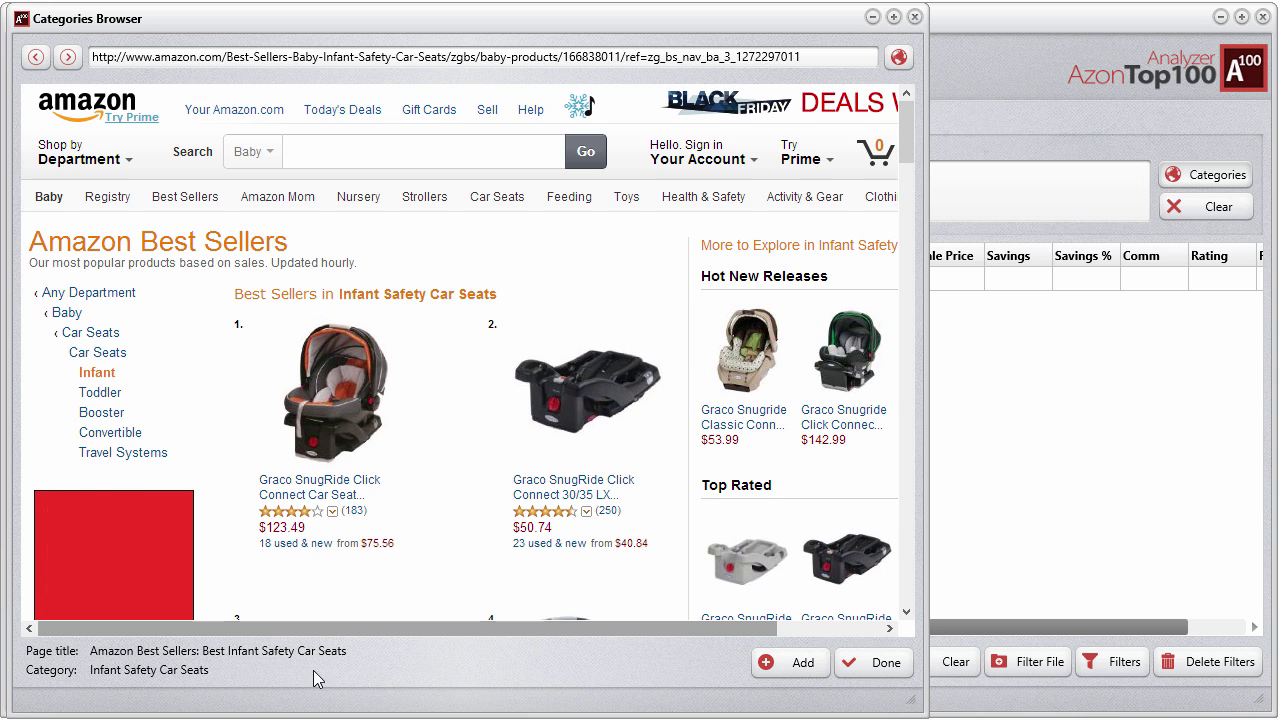
# Step: Add the Infant and Forward Facing Child Safety Car Seats category links
pyautogui.click(813, 668)
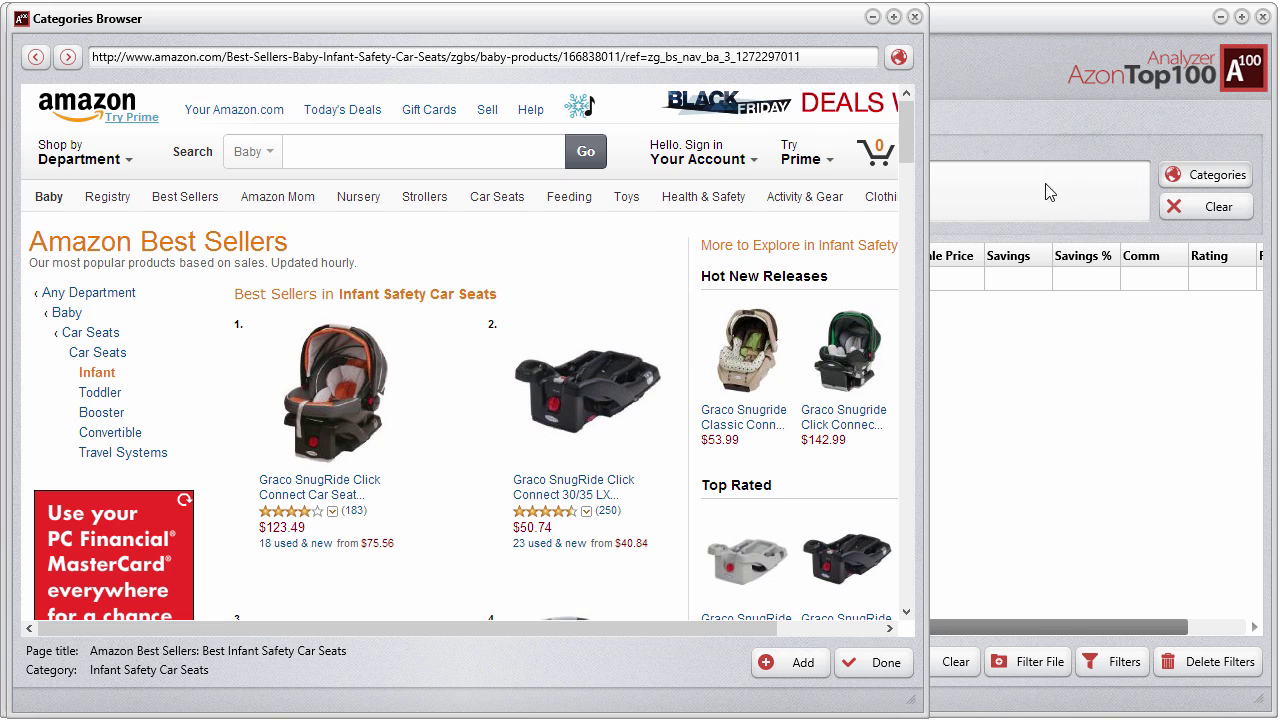
pyautogui.click(793, 663)
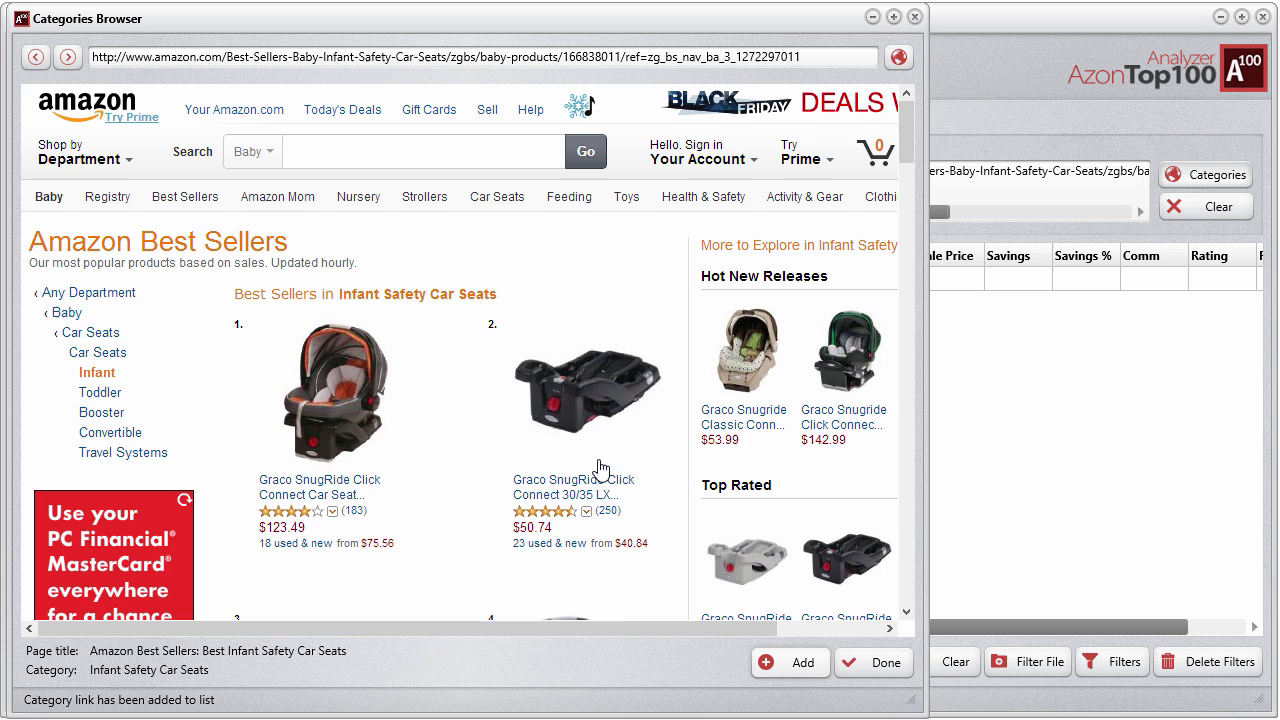
pyautogui.click(112, 400)
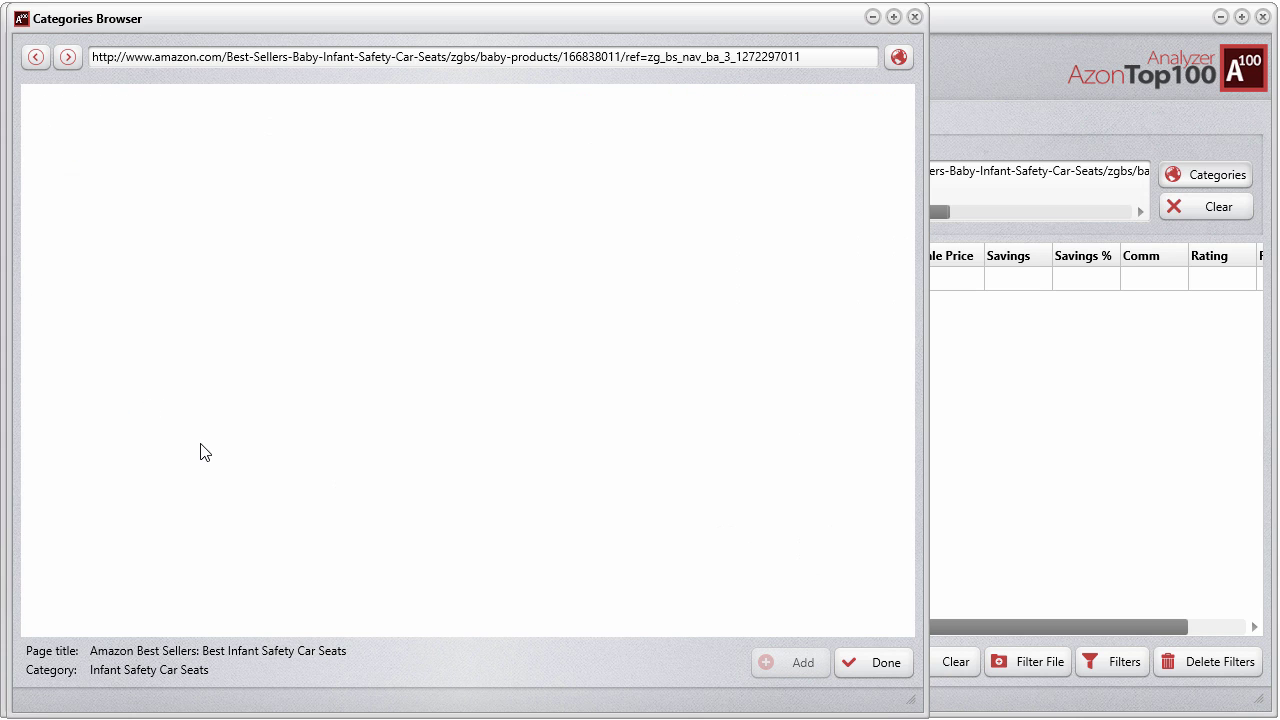
pyautogui.click(774, 668)
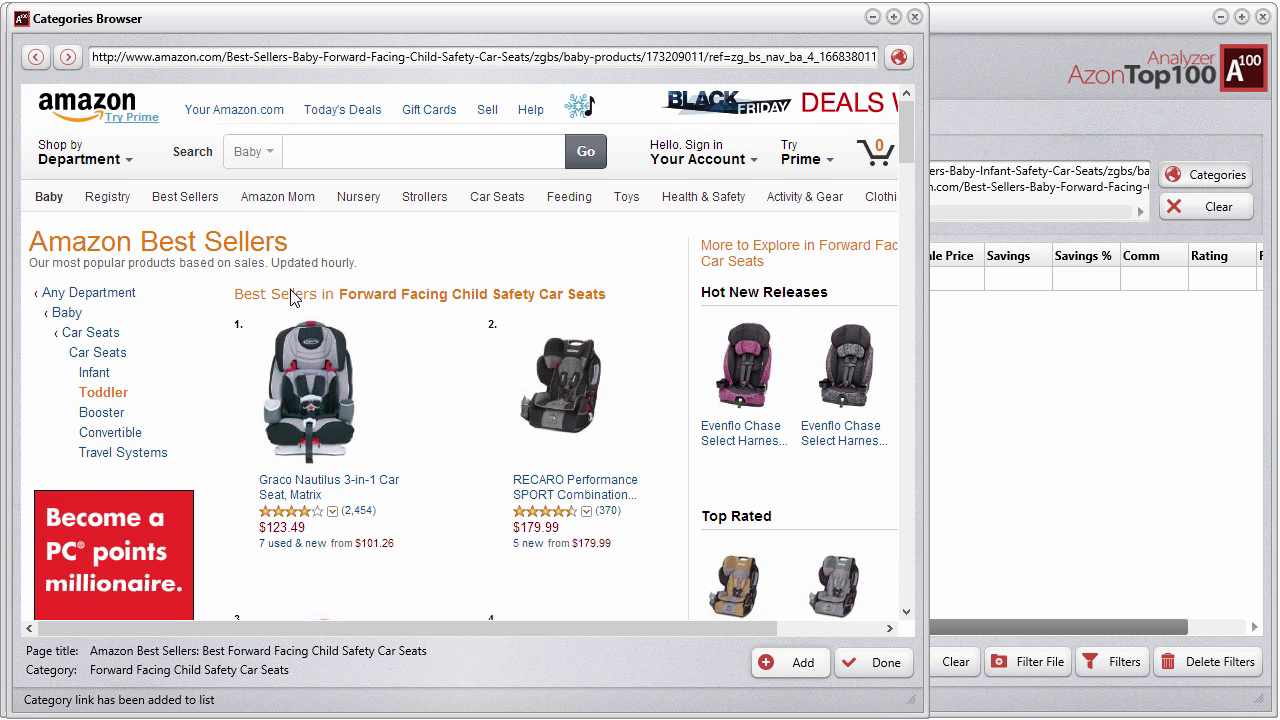
# Step: Browse to Nursery Furniture > Cribs, add Baby Cribs and Moses Baskets, and finish with Done
pyautogui.click(94, 334)
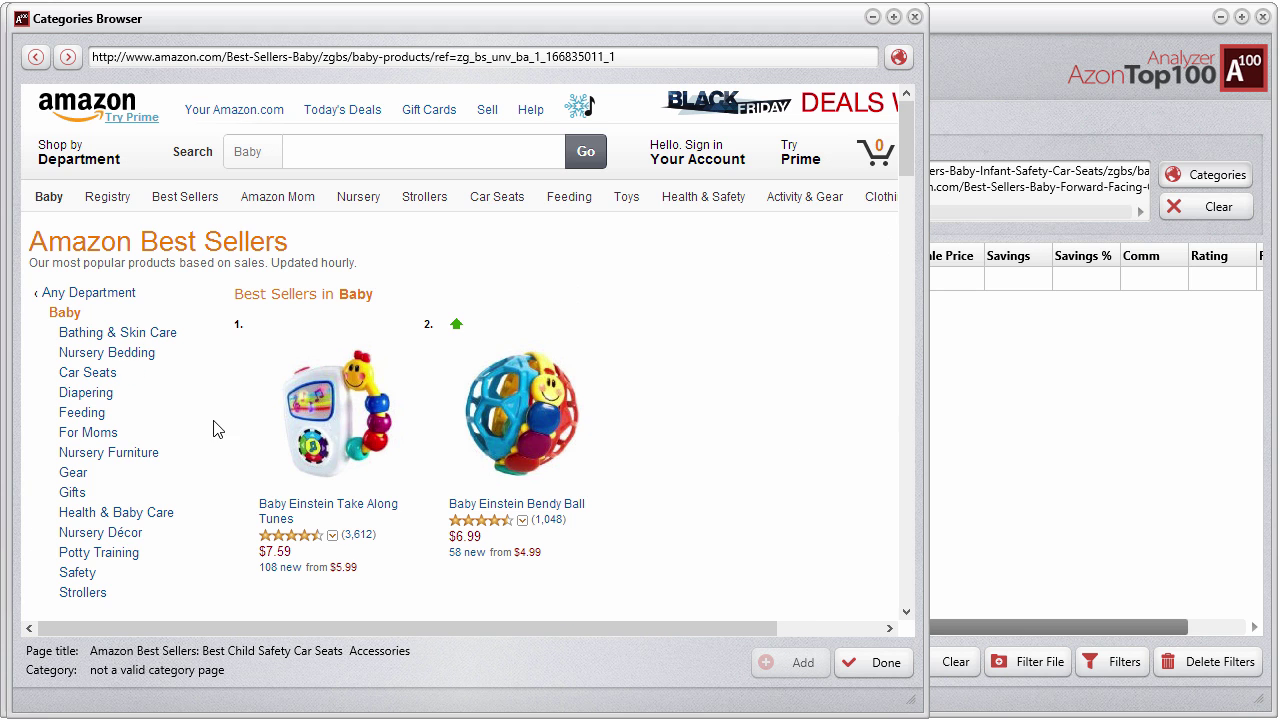
pyautogui.click(80, 456)
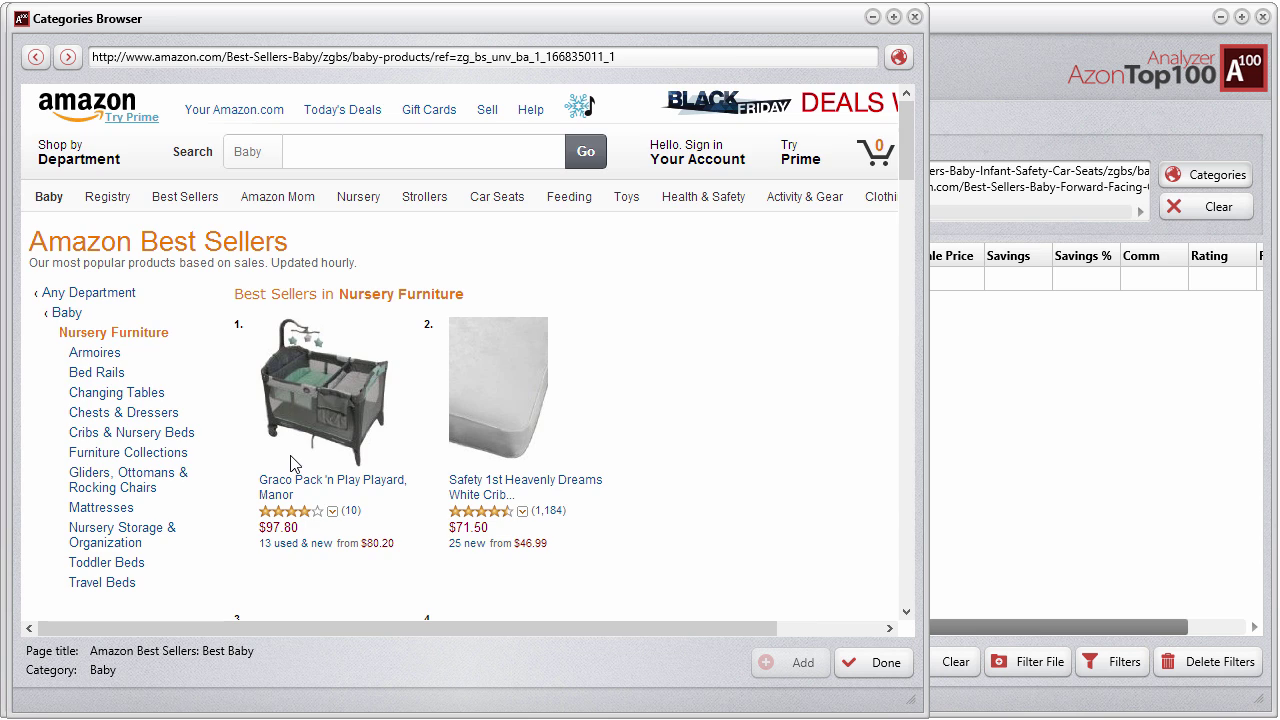
pyautogui.click(131, 440)
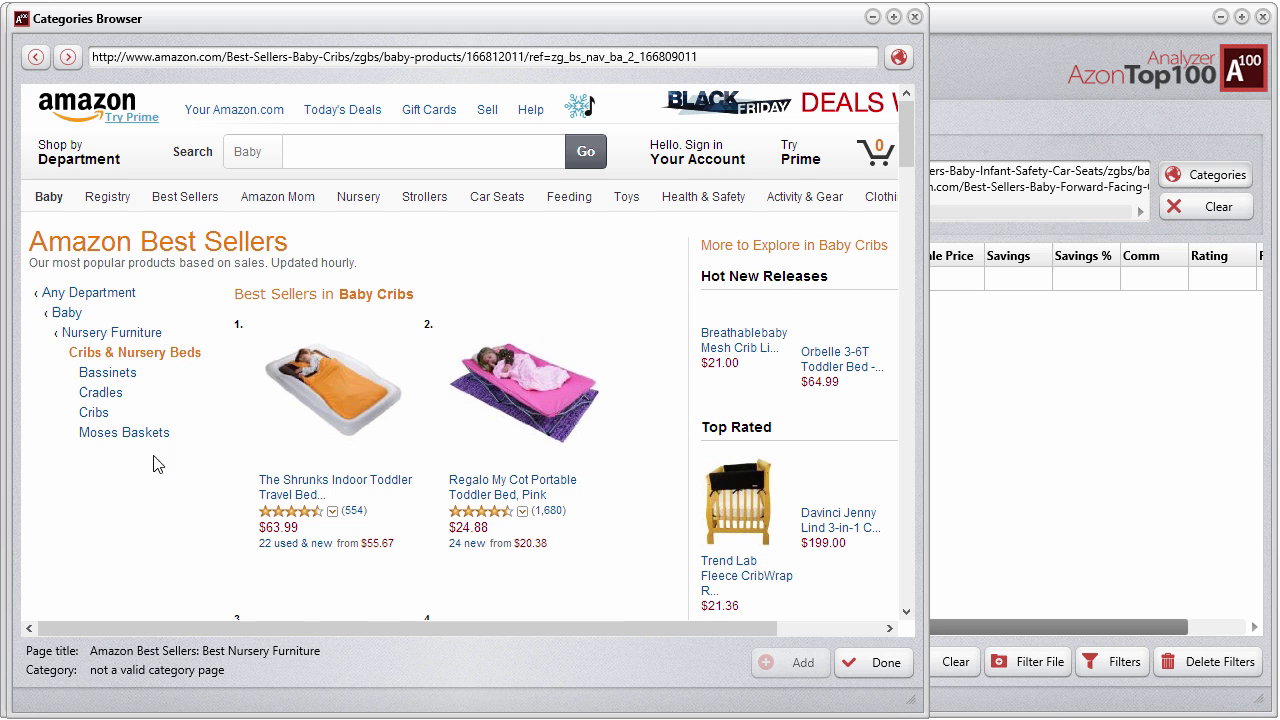
pyautogui.click(100, 416)
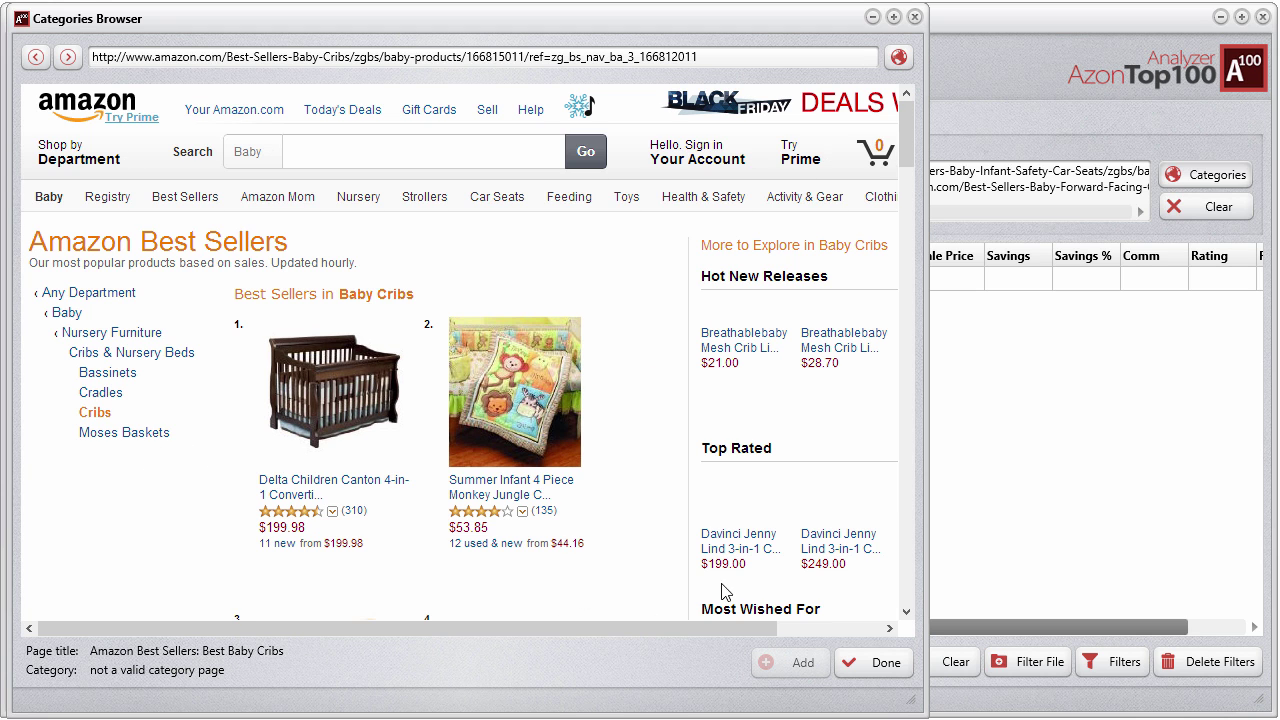
pyautogui.click(775, 663)
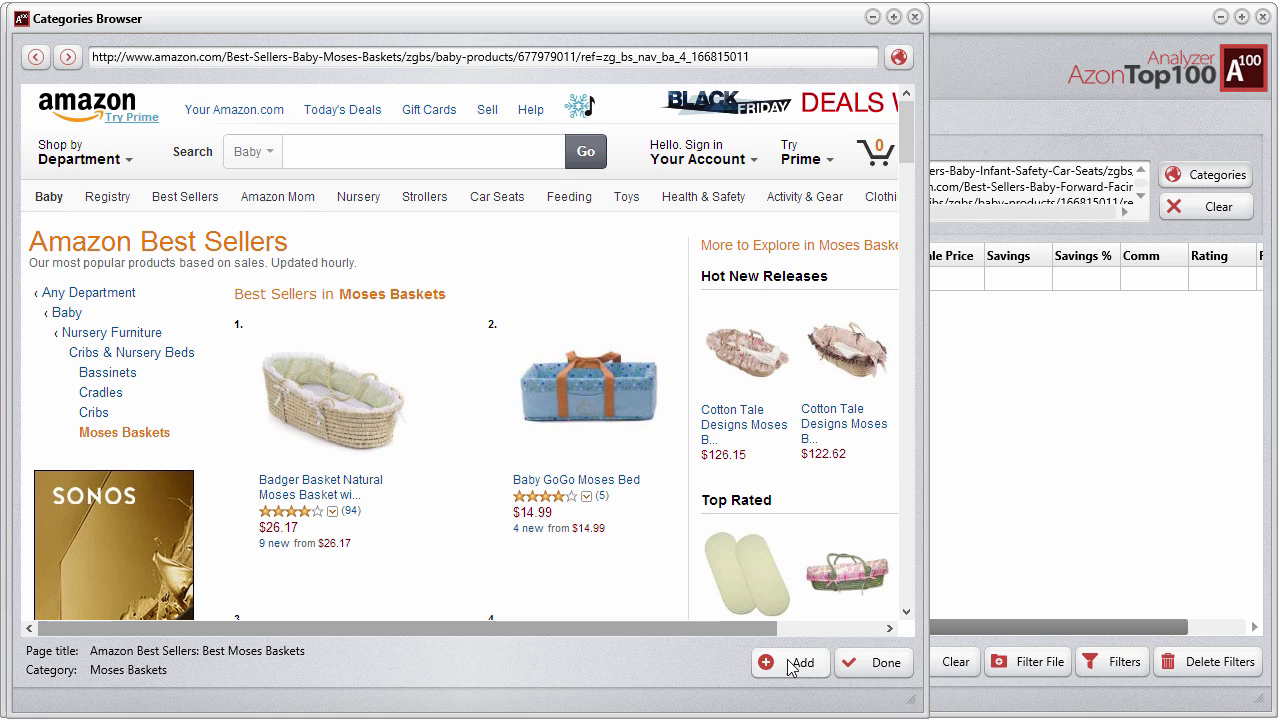
pyautogui.click(780, 664)
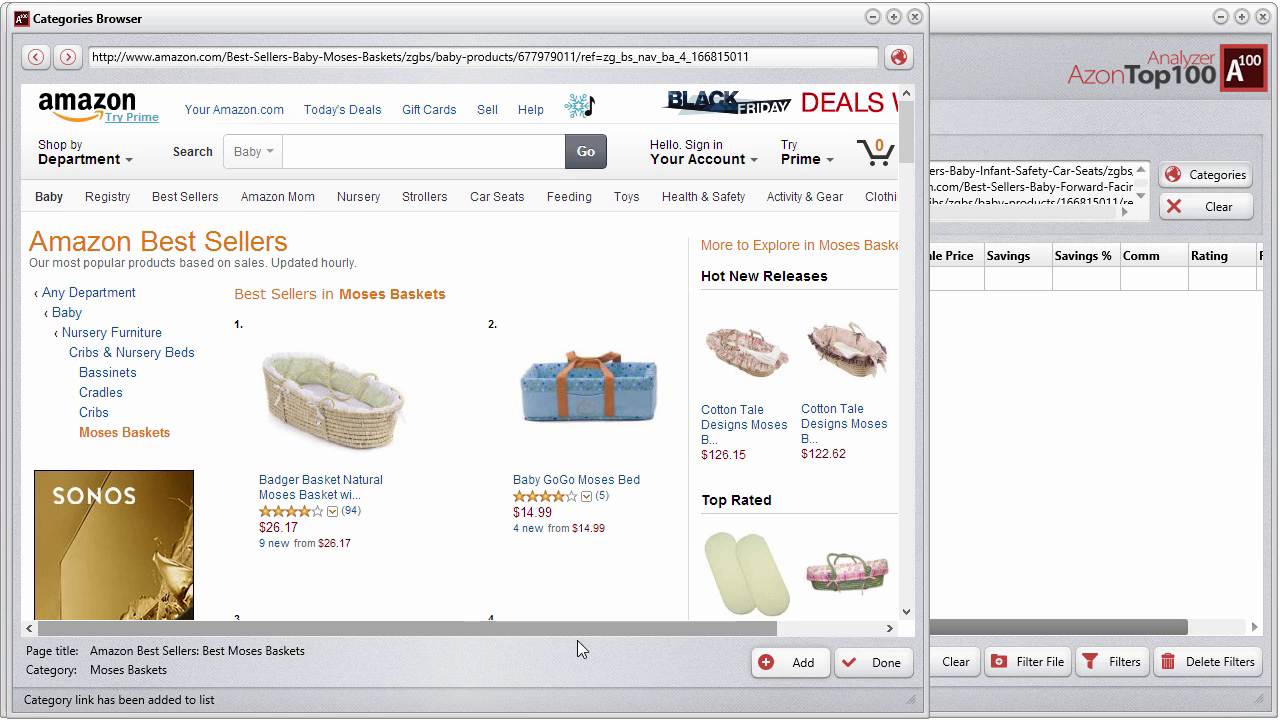
pyautogui.click(880, 662)
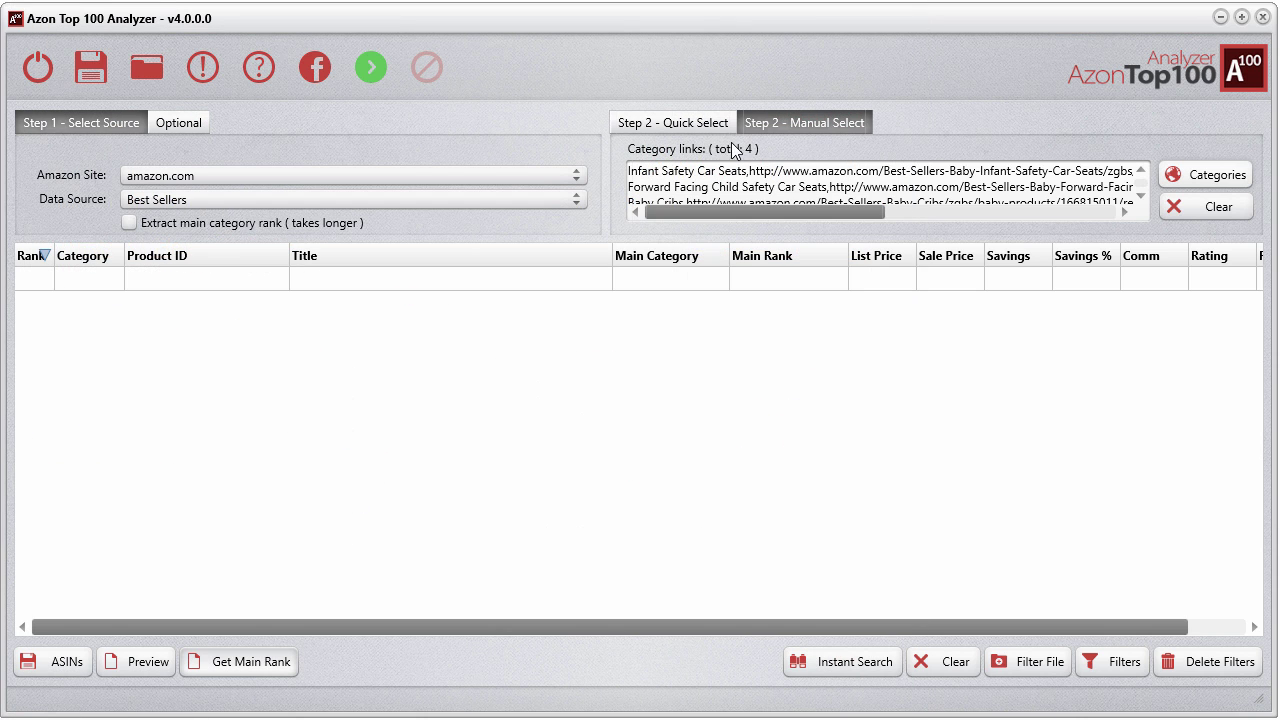
# Step: Start fetching best sellers from the four categories and wait for 351 products
pyautogui.click(368, 65)
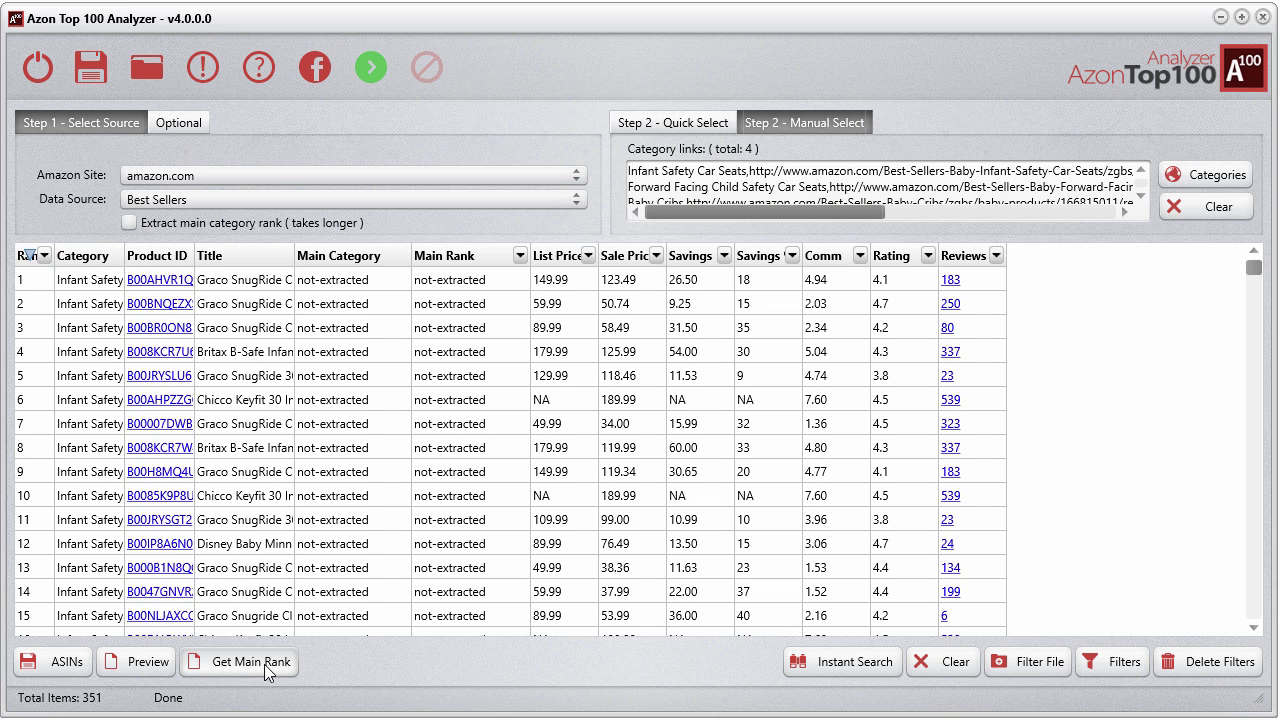
# Step: Start main rank extraction and autofit the Category column to full names
pyautogui.click(266, 668)
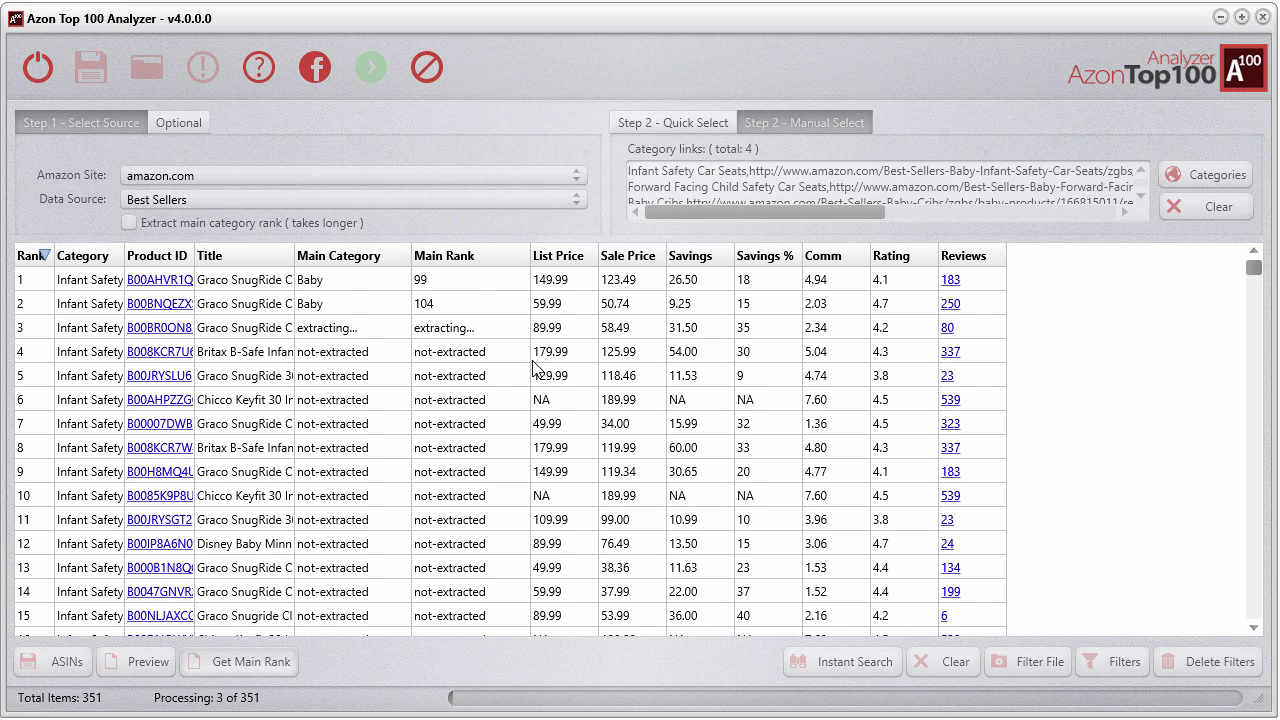
pyautogui.click(86, 278)
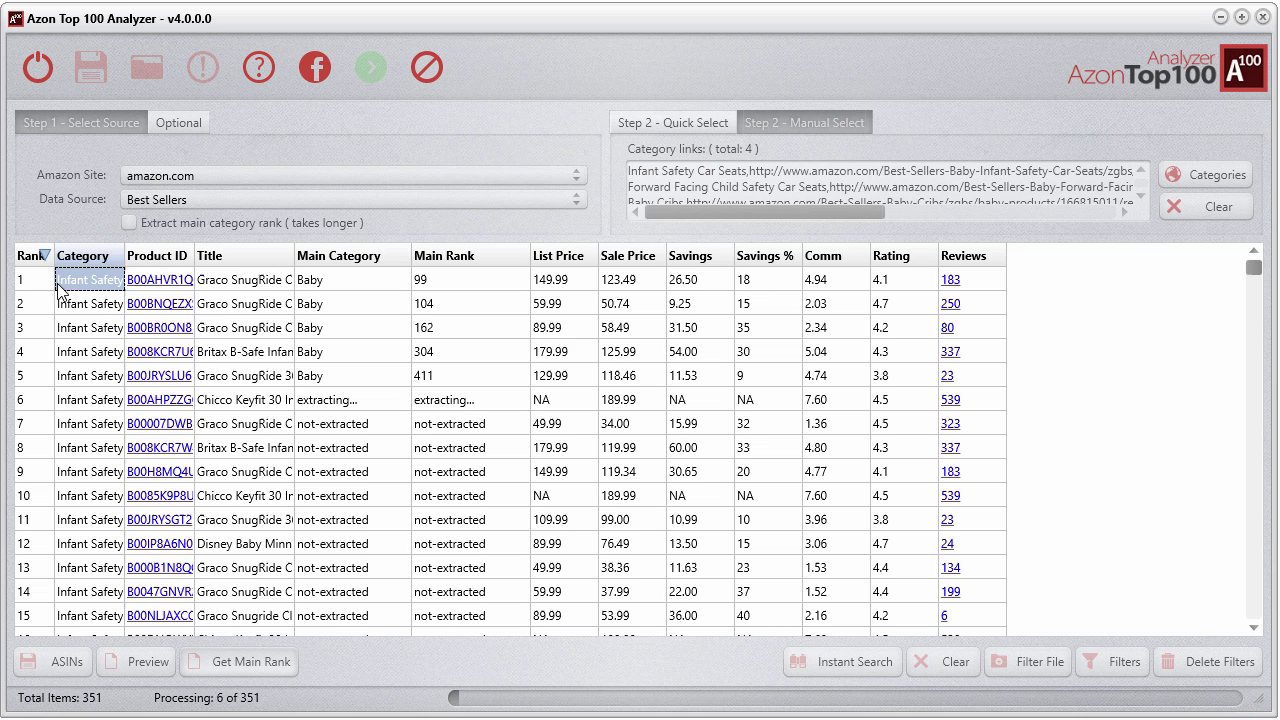
pyautogui.doubleClick(125, 256)
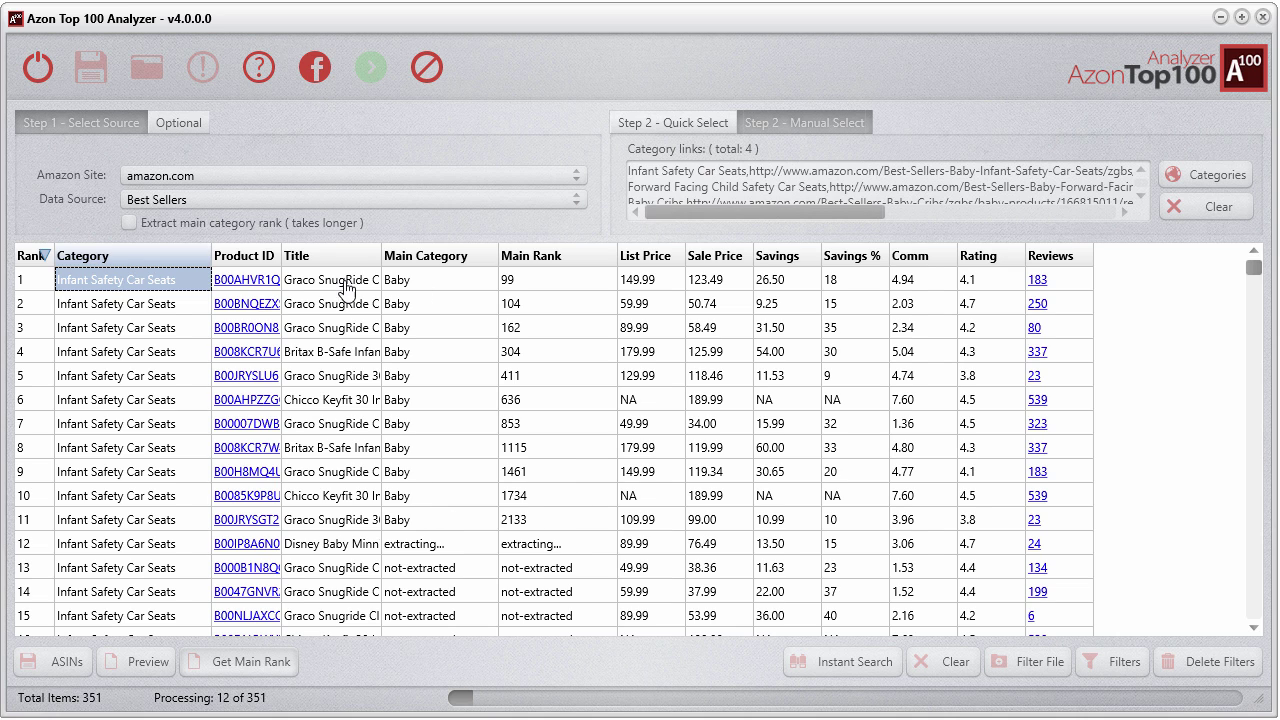
# Step: Check main ranks 99, 2606 and 1461, scroll down, and stop the extraction
pyautogui.click(557, 283)
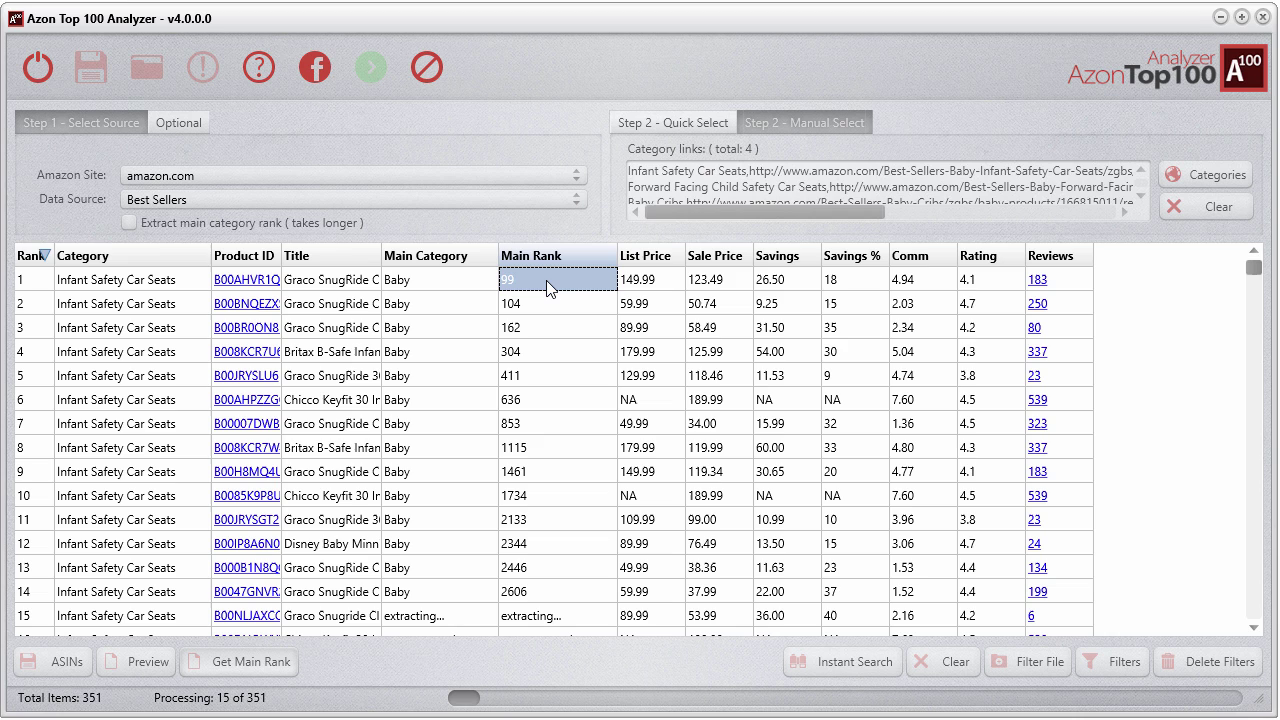
pyautogui.click(535, 591)
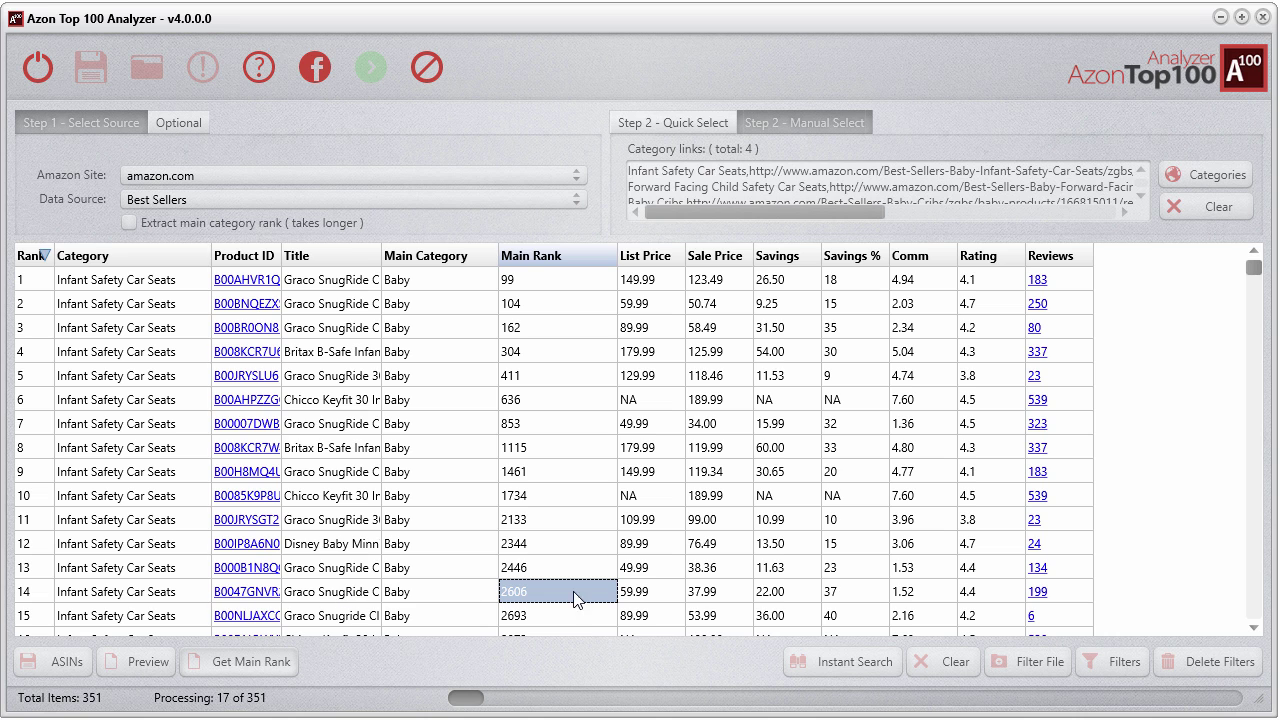
pyautogui.click(600, 471)
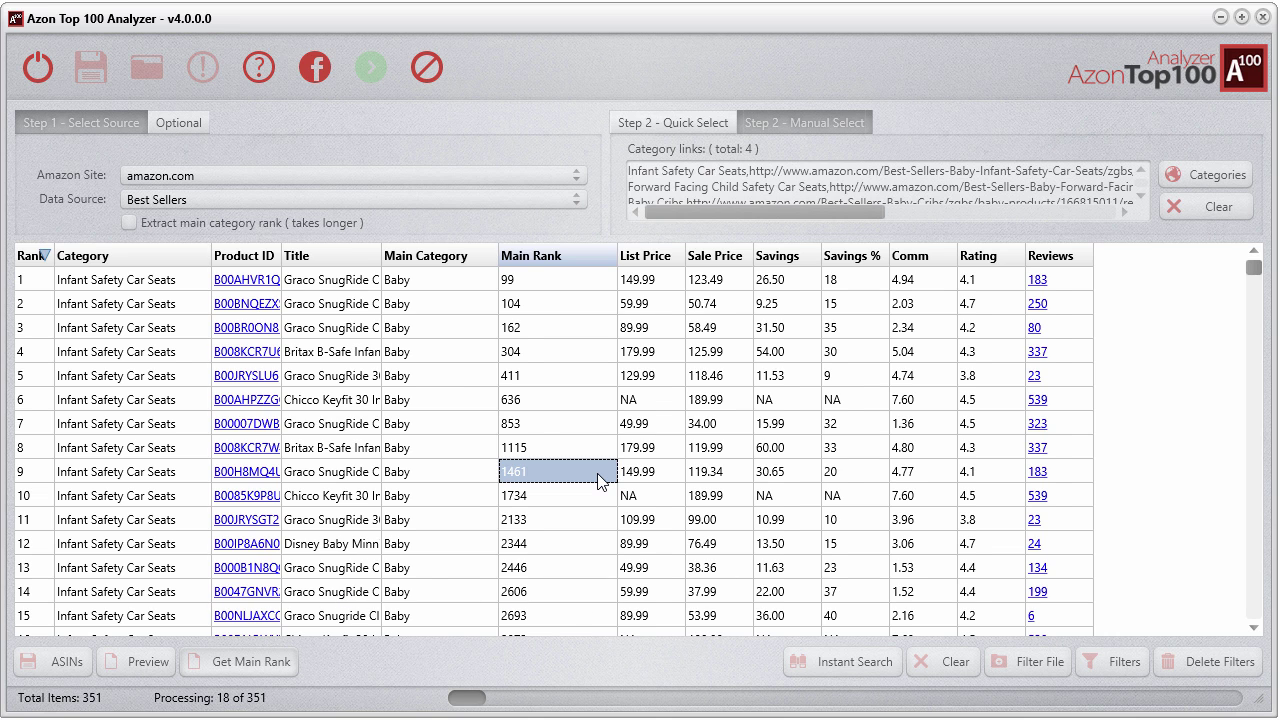
pyautogui.scroll(-1, 600, 478)
pyautogui.scroll(-1, 597, 475)
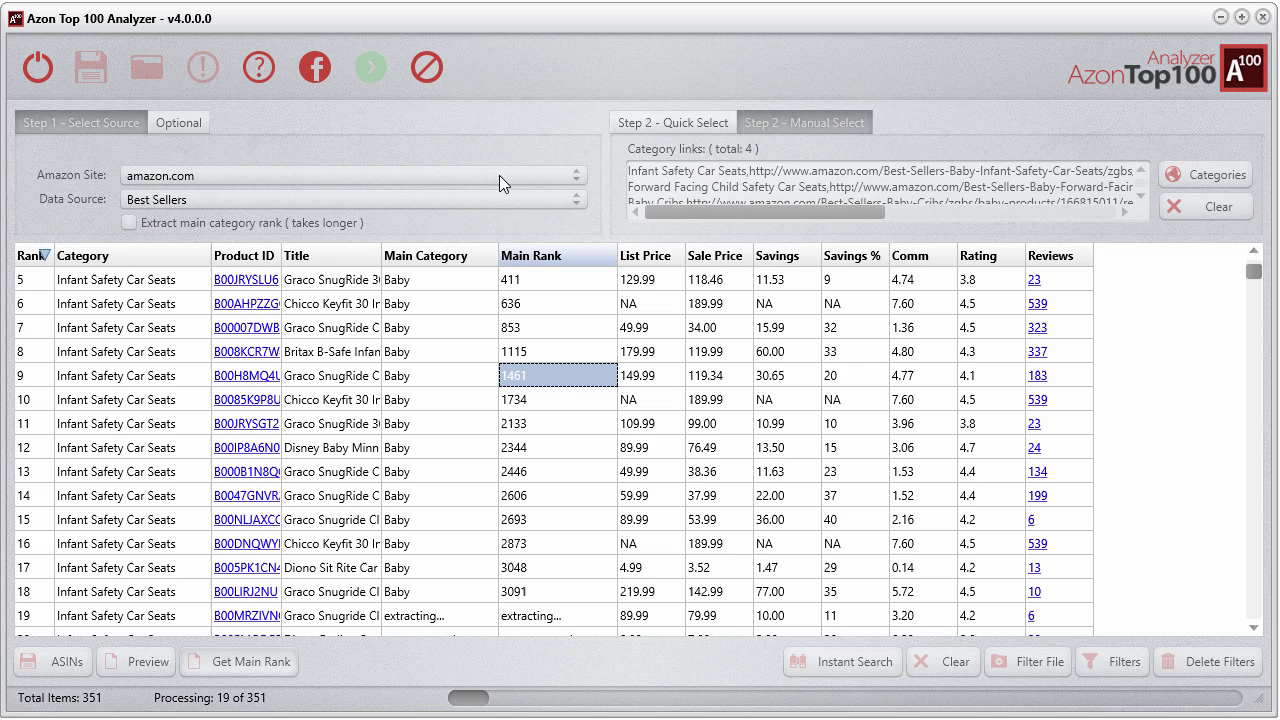
pyautogui.click(428, 70)
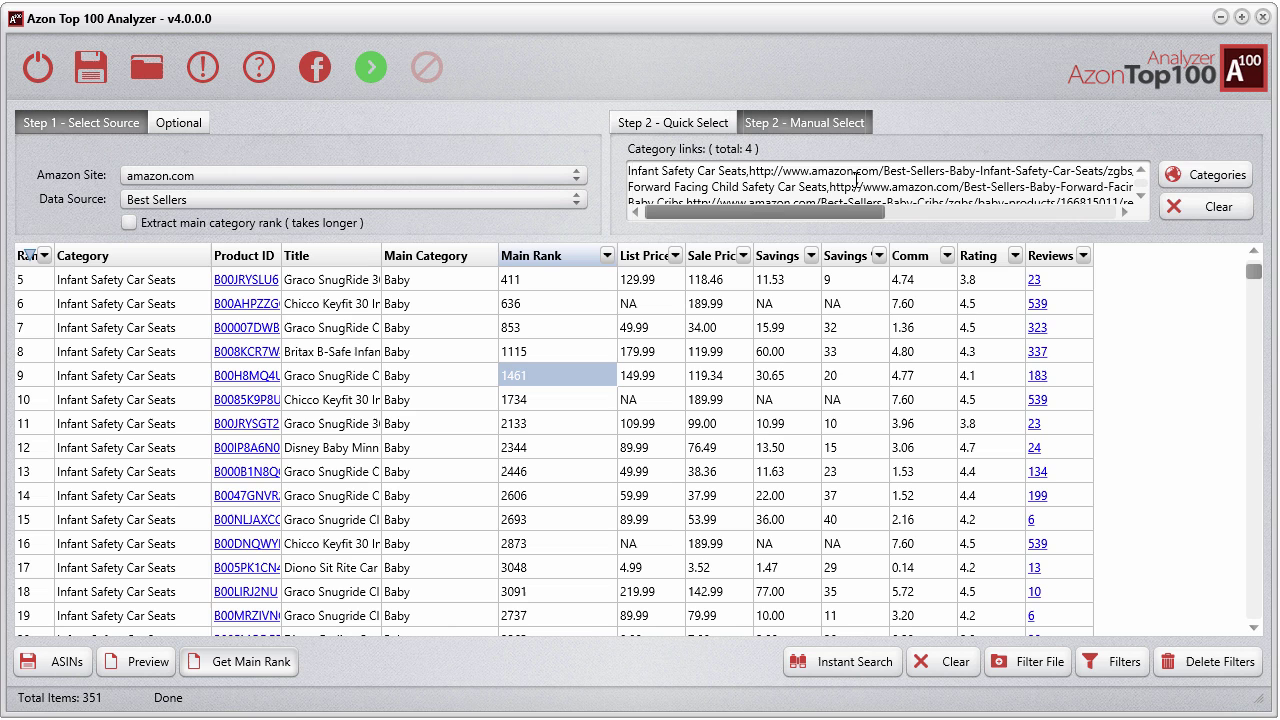
# Step: Check row 12's Main Rank 2344 and row 13's Sale Price 38.36, then scroll to the top of the table
pyautogui.click(560, 447)
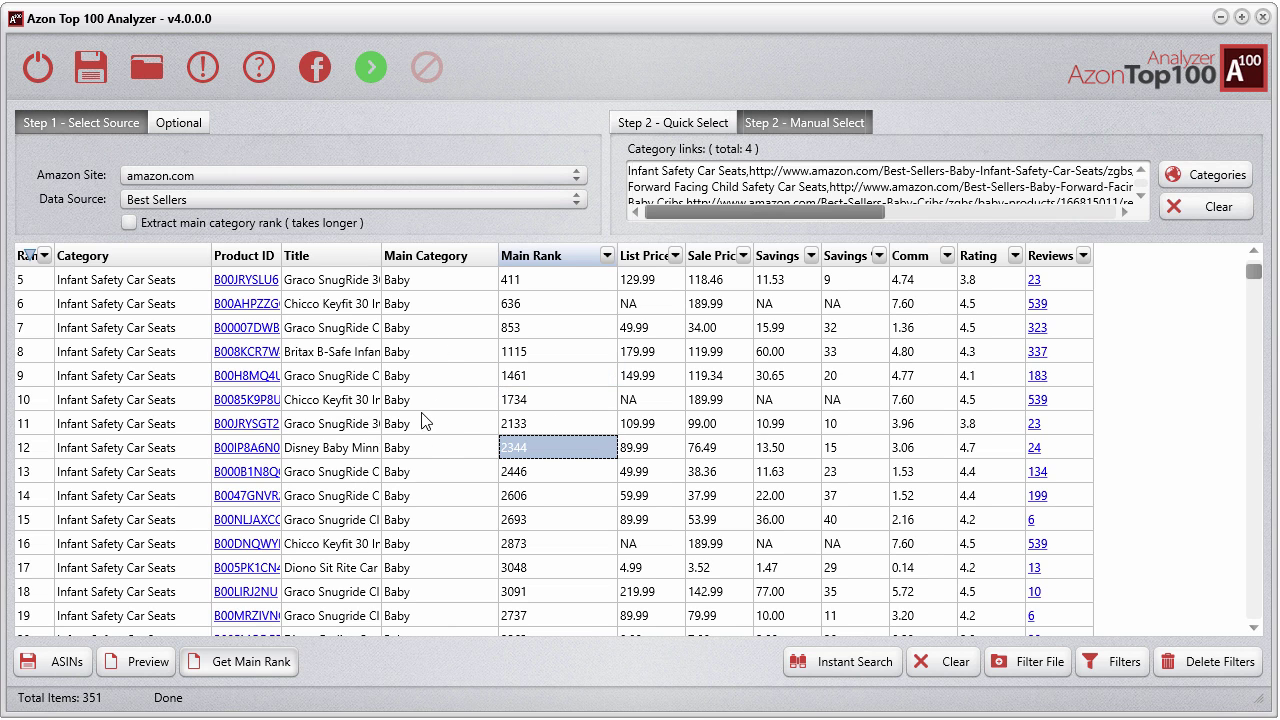
pyautogui.click(742, 476)
pyautogui.scroll(-1, 735, 488)
pyautogui.scroll(1, 735, 488)
pyautogui.scroll(1, 735, 488)
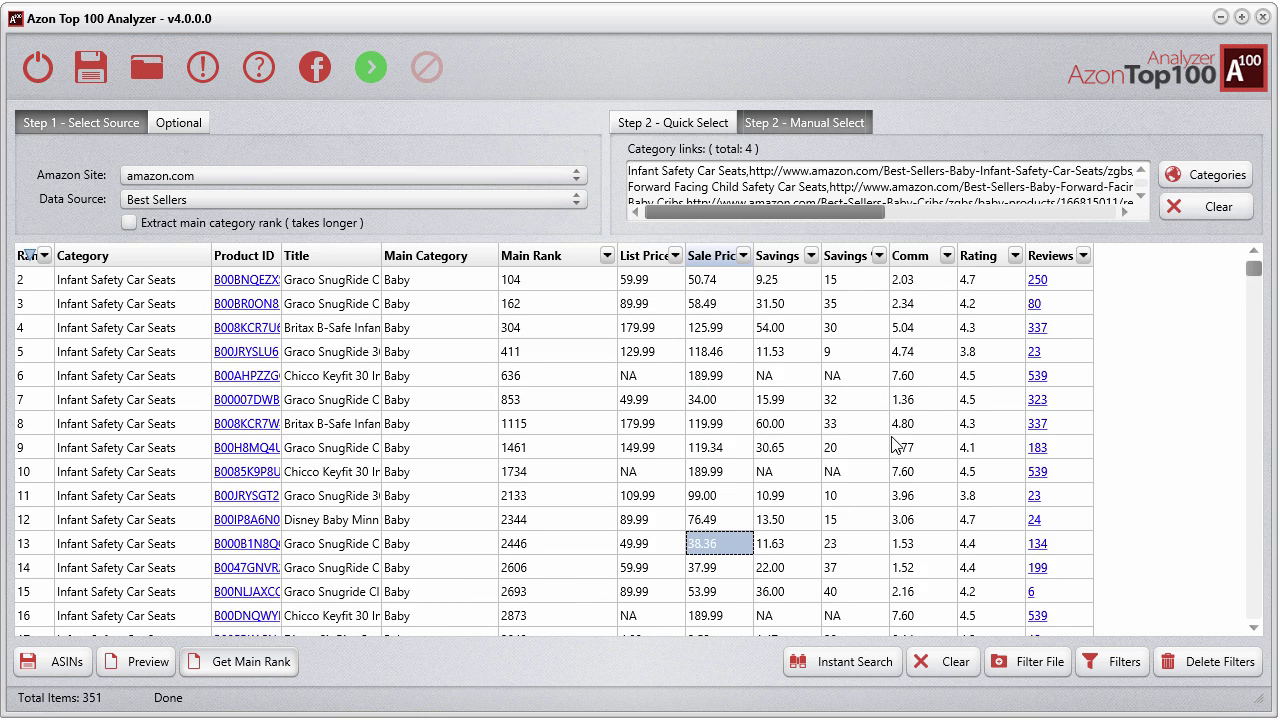
pyautogui.scroll(1, 795, 460)
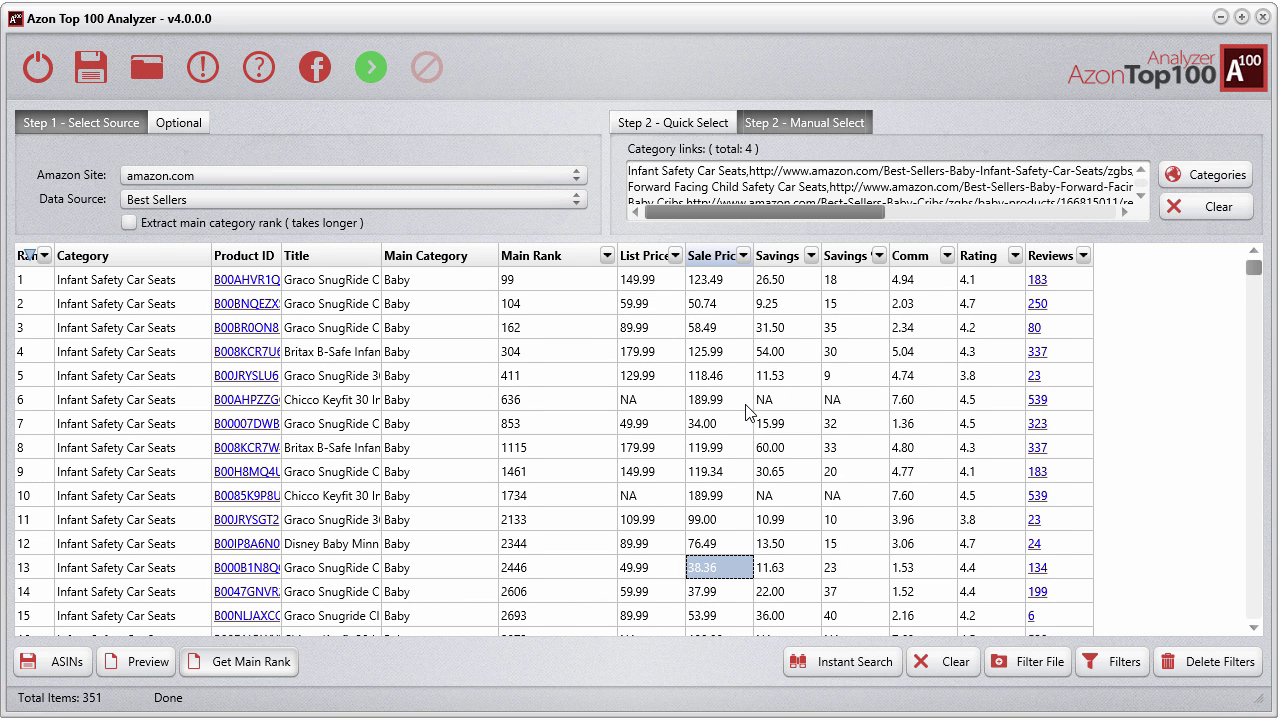
# Step: Switch to Step 2 - Quick Select and bring up, then dismiss, actions for Main Rank rows 3-7
pyautogui.click(692, 124)
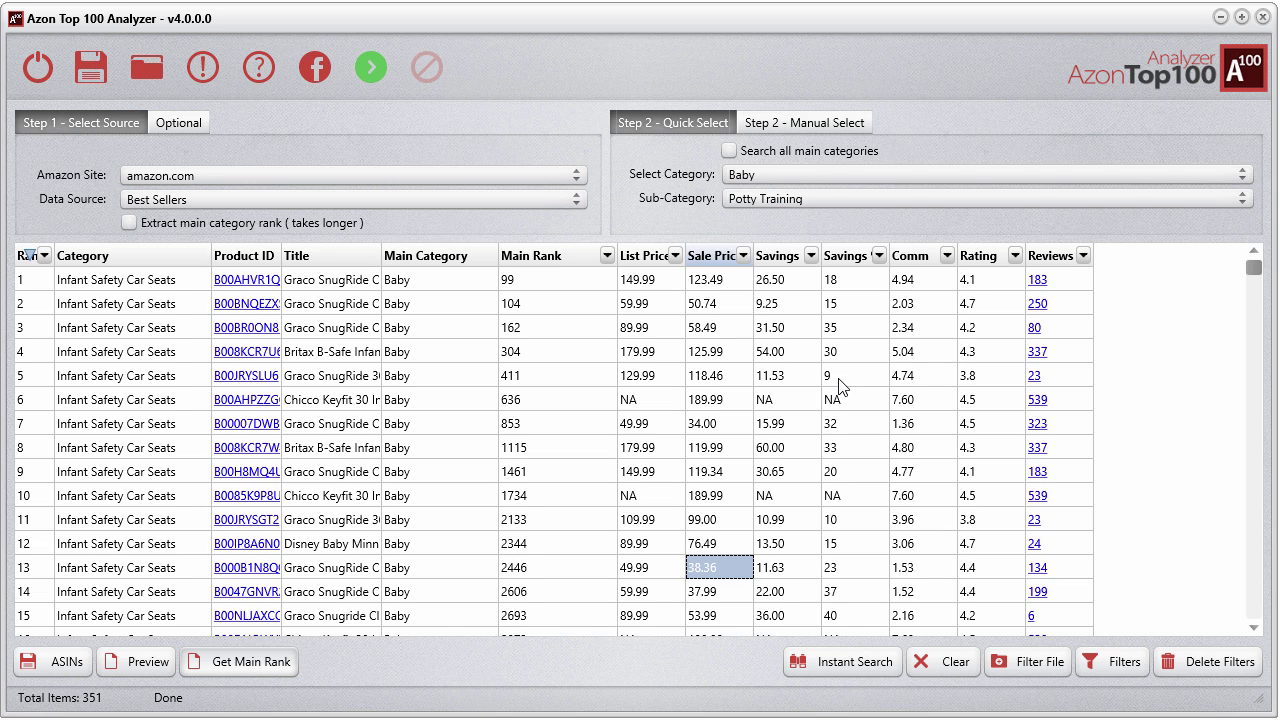
pyautogui.moveTo(562, 328); pyautogui.dragTo(579, 459)
pyautogui.rightClick(579, 459)
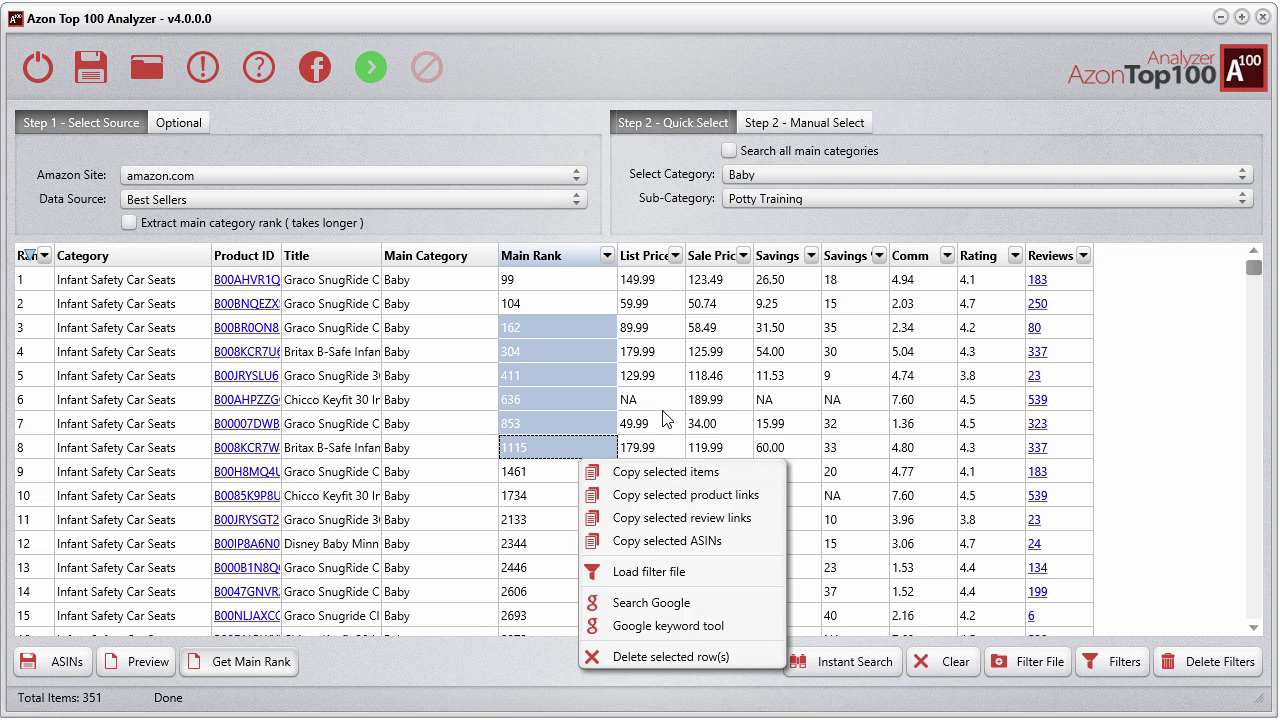
pyautogui.click(750, 352)
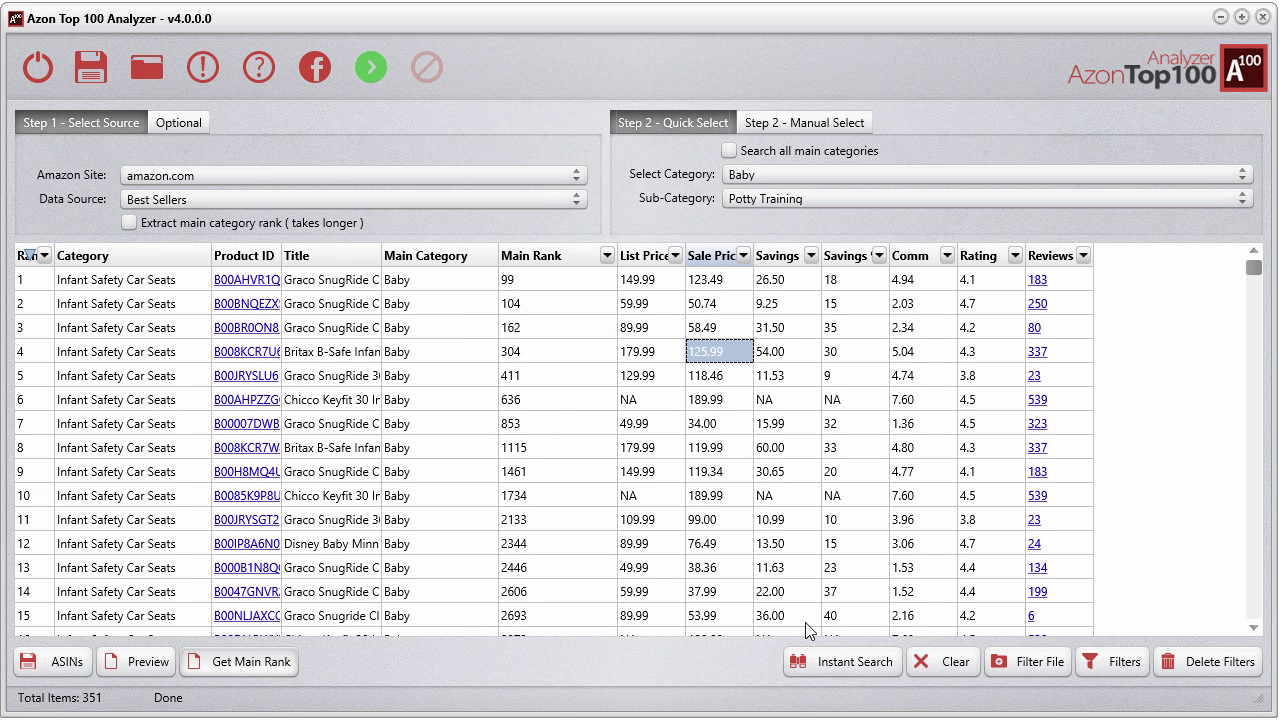
# Step: Open and close Instant Search, then select row 5's Savings 11.53 and row 2's Main Rank 104
pyautogui.click(876, 664)
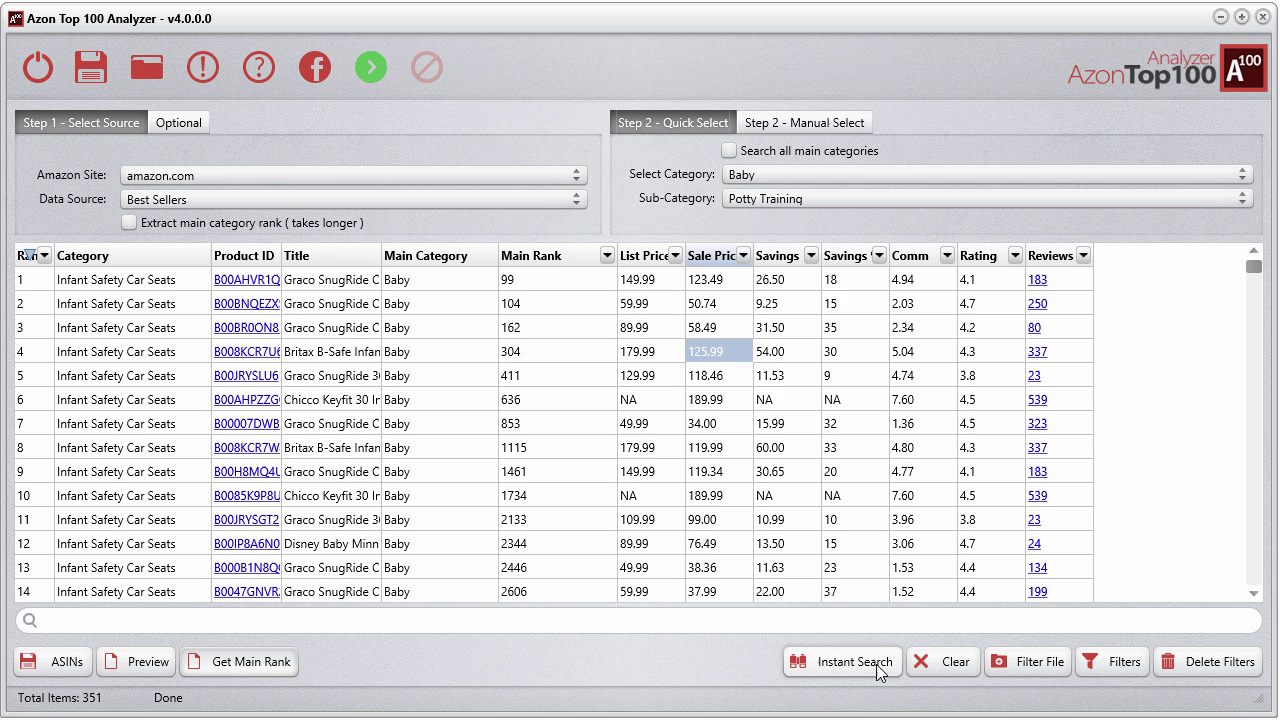
pyautogui.click(876, 664)
pyautogui.click(776, 378)
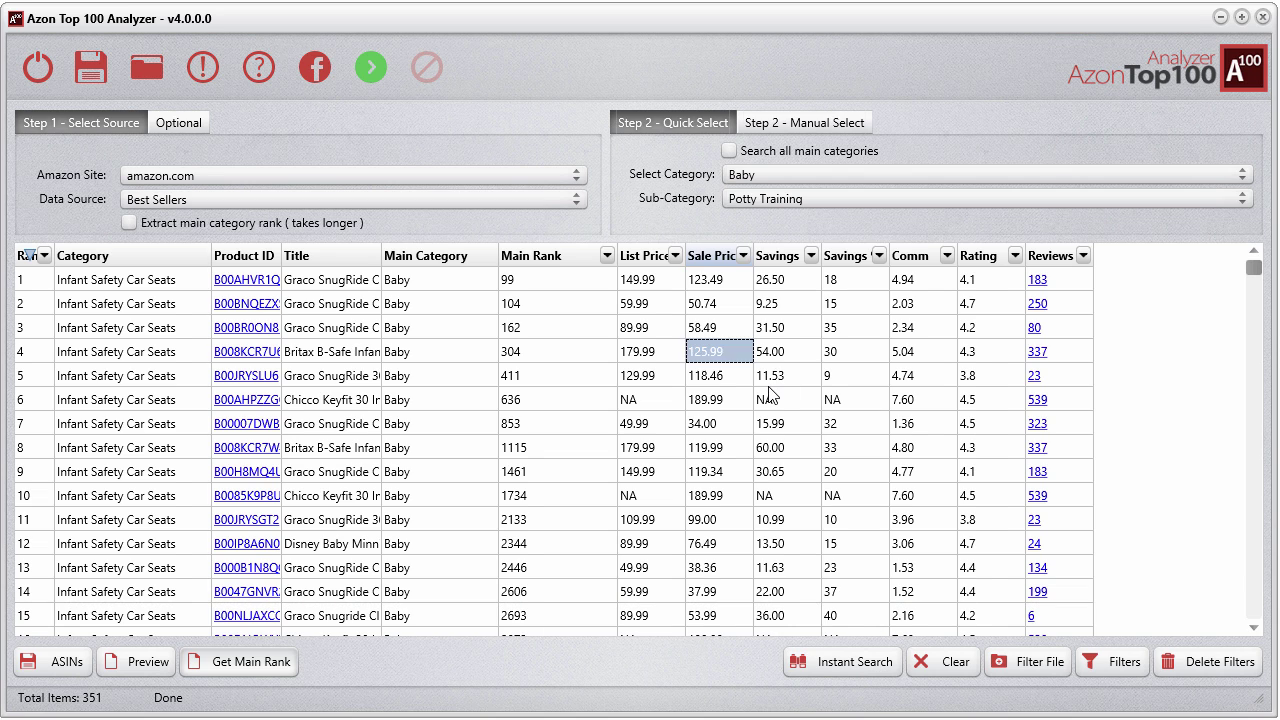
pyautogui.click(521, 307)
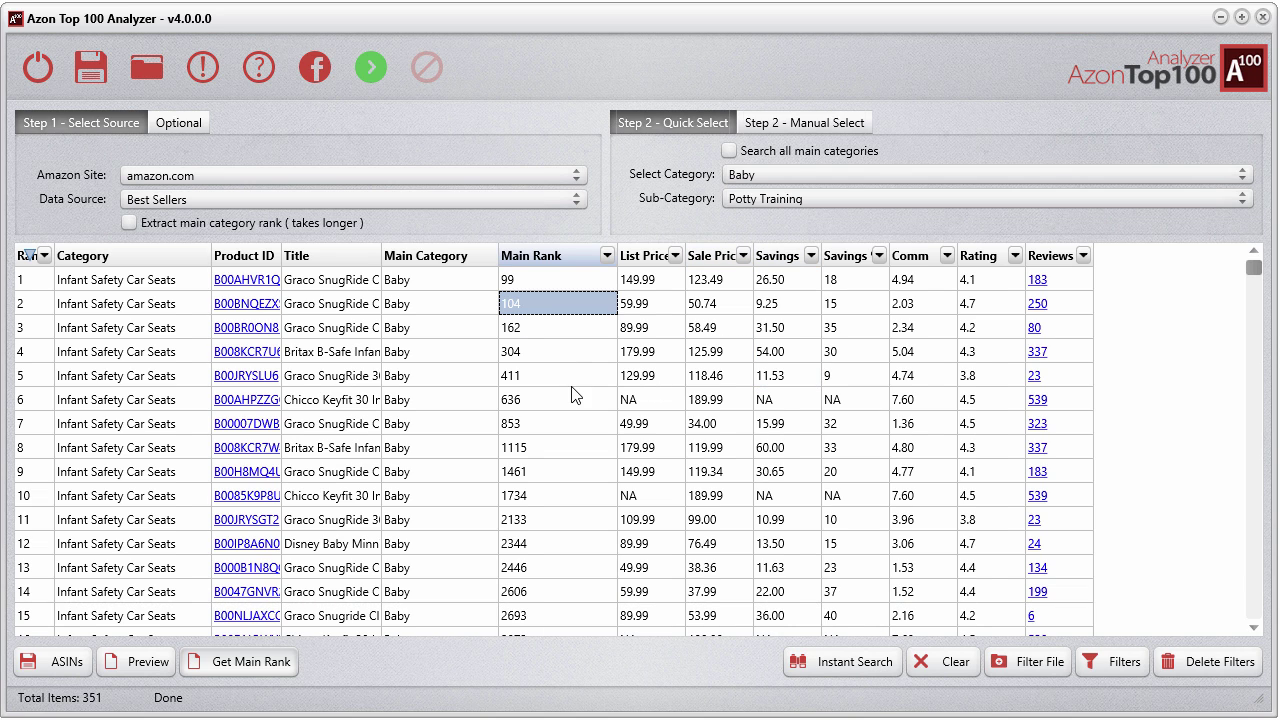